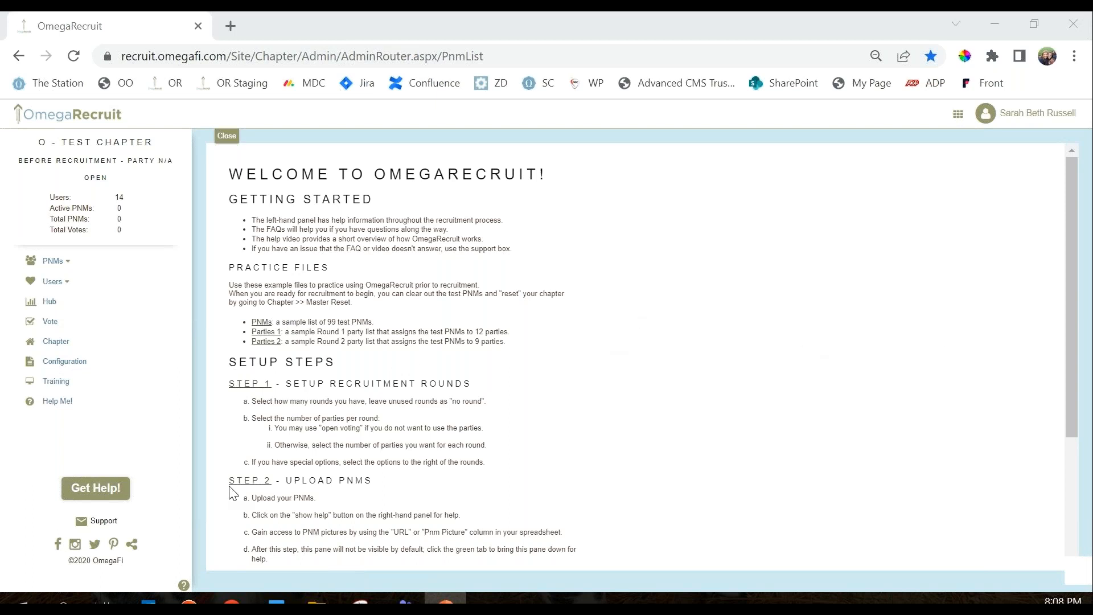
Open Step 1, Setup Recruitment Rounds, and add four rounds to the chapter.
left_click(250, 384)
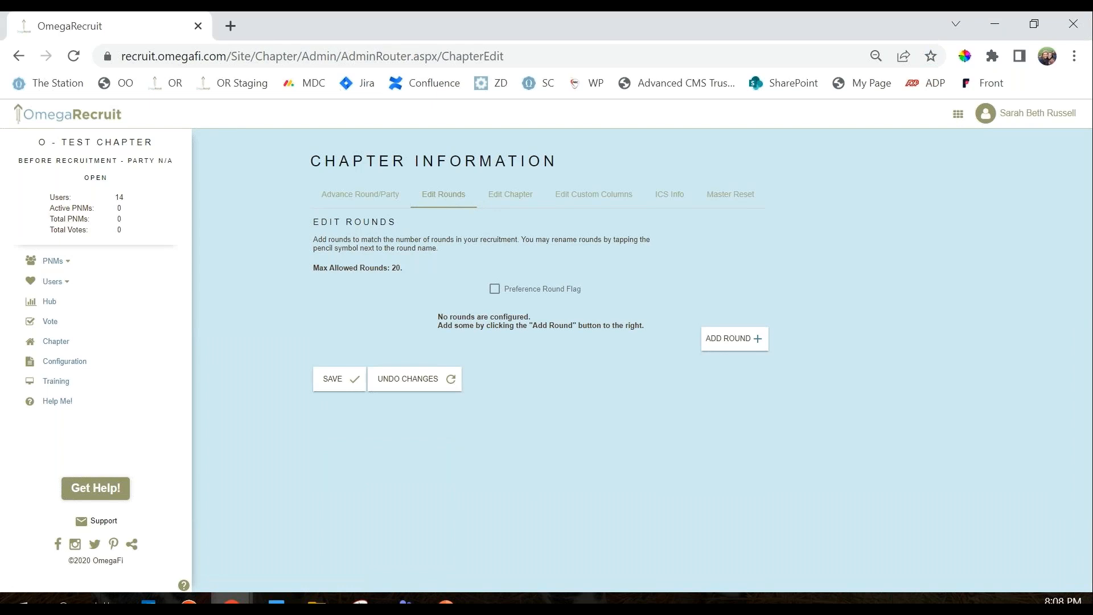
left_click(739, 349)
left_click(740, 365)
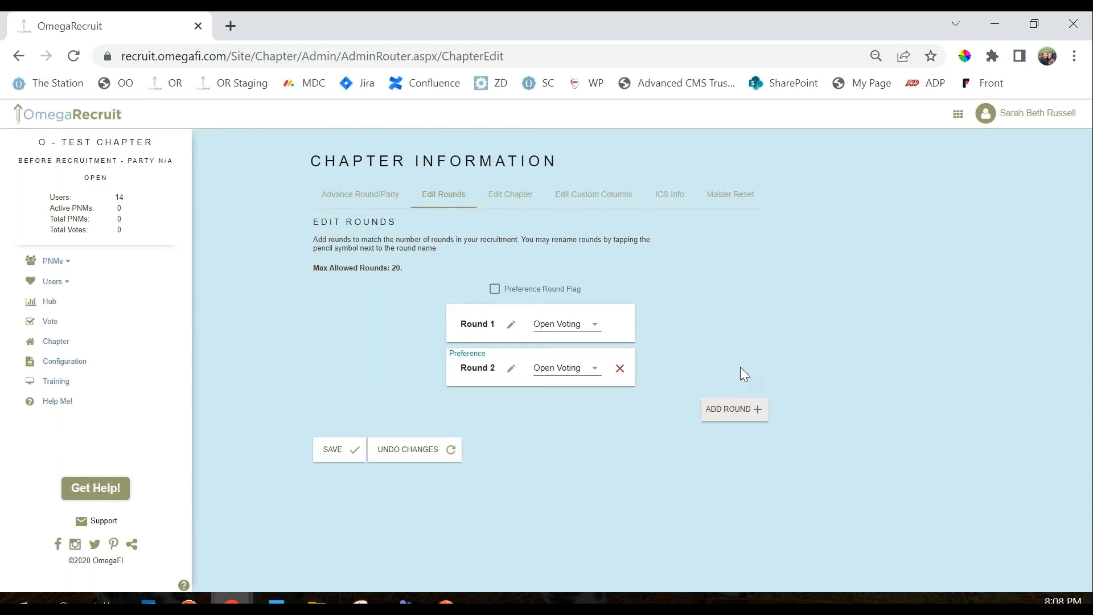
left_click(742, 409)
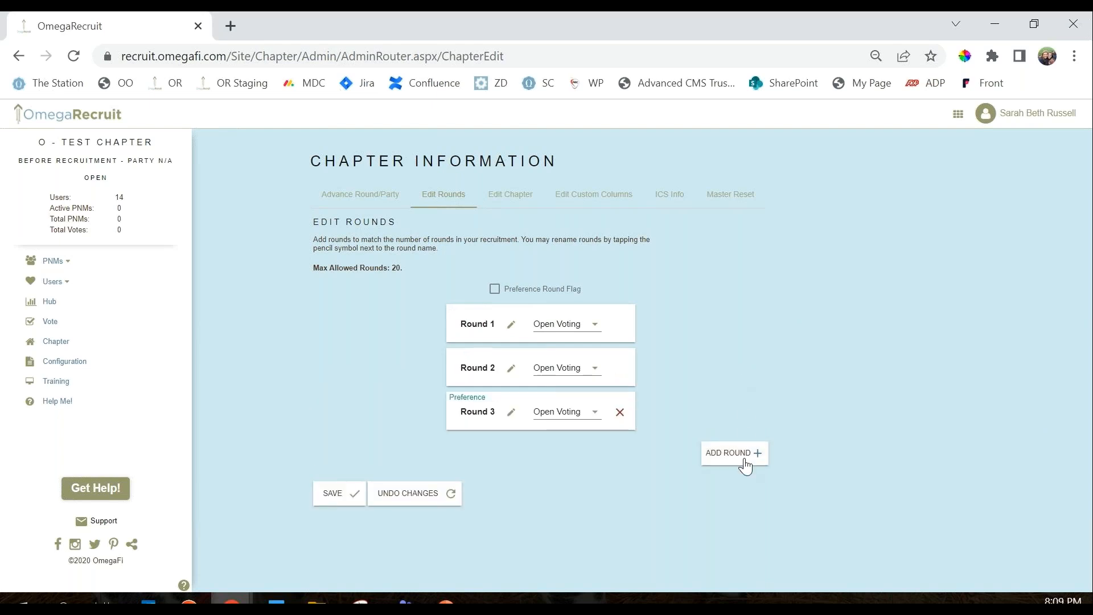
left_click(743, 460)
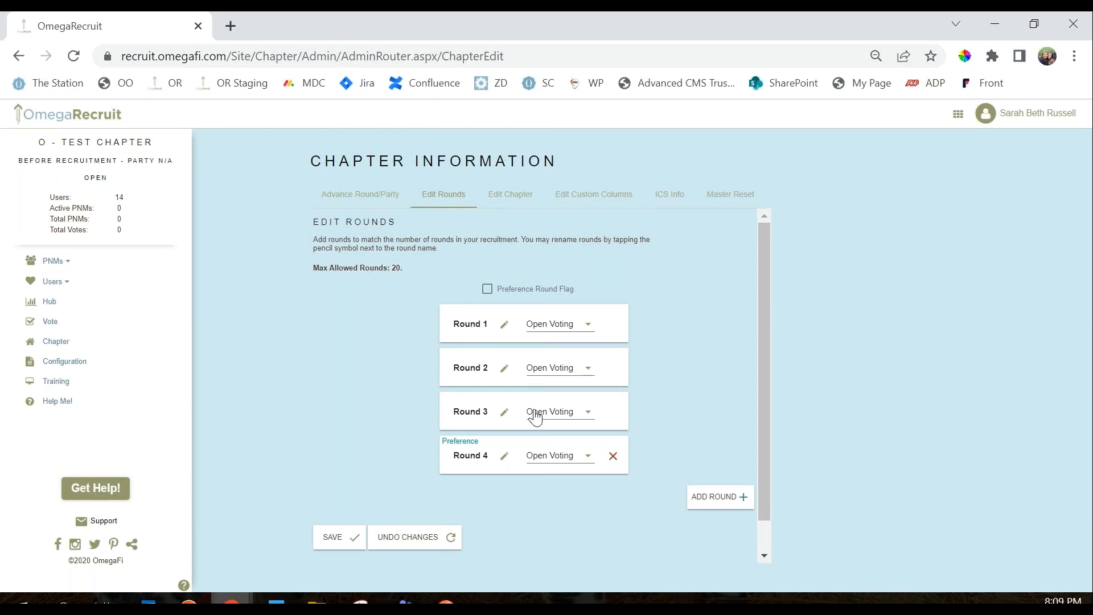
Rename Round 1 as Open House.
left_click(504, 336)
triple_click(480, 326)
type("Open")
key("BackSpace")
key("BackSpace")
key("BackSpace")
key("BackSpace")
type("House")
Rename Round 2 as Sisterhood.
left_click(503, 367)
triple_click(483, 363)
type("Sisterh")
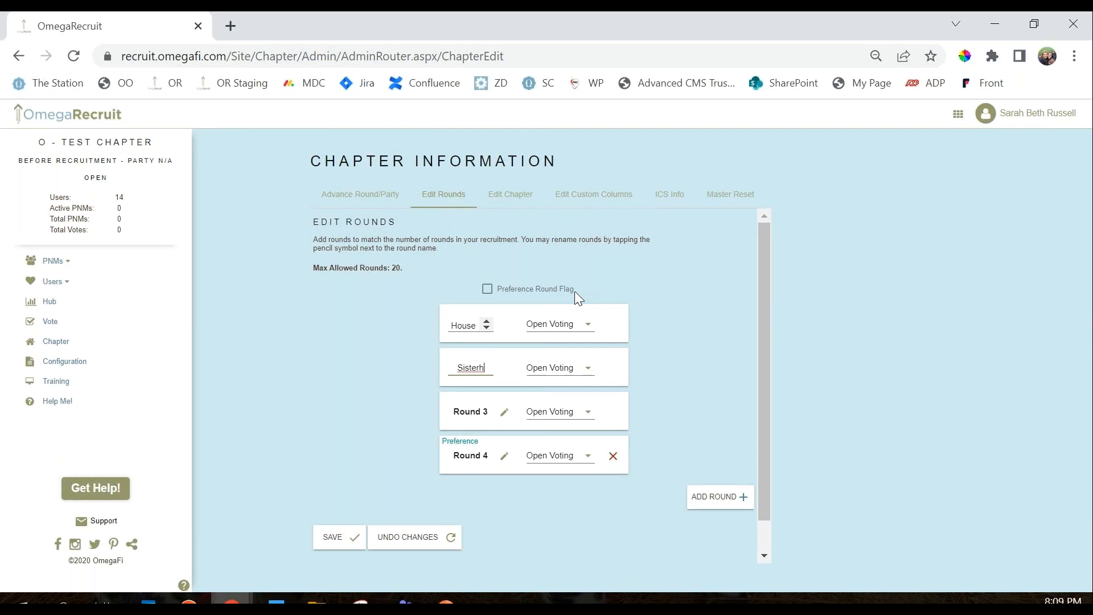
type("ood")
key("BackSpace")
Rename Round 3 as Philanthropy.
left_click(504, 413)
triple_click(484, 417)
type("Philan")
type("th")
type("r")
type("opy")
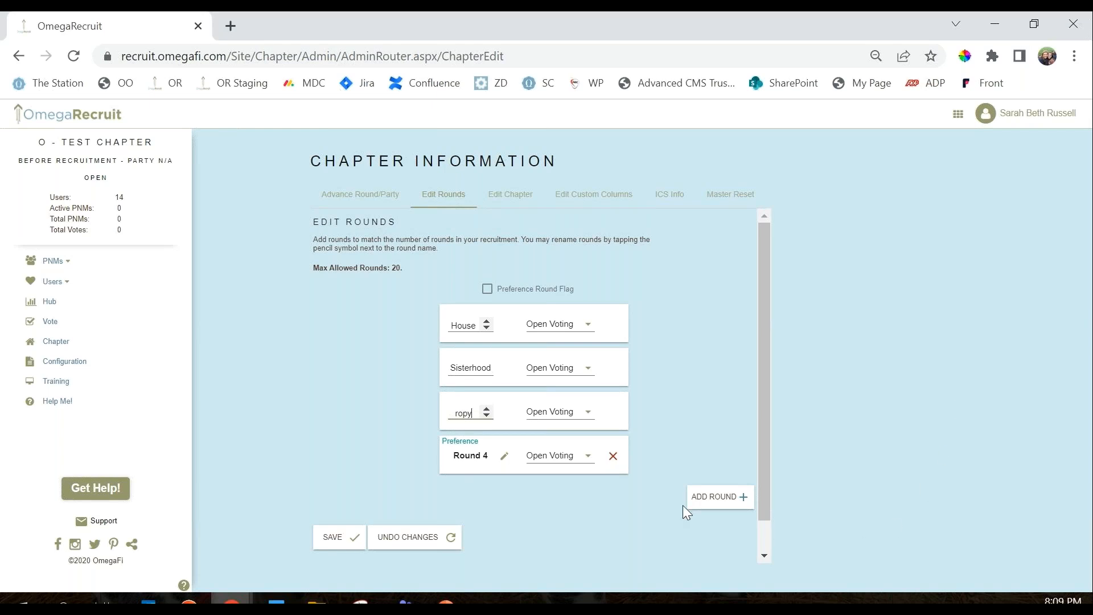
Rename Round 4, the preference round, as Pref.
left_click(501, 455)
left_click(502, 457)
triple_click(486, 459)
type("Pref")
left_click_drag(481, 449, 447, 443)
left_click(450, 458)
Add a fifth round below Pref and remove it again.
left_click(711, 503)
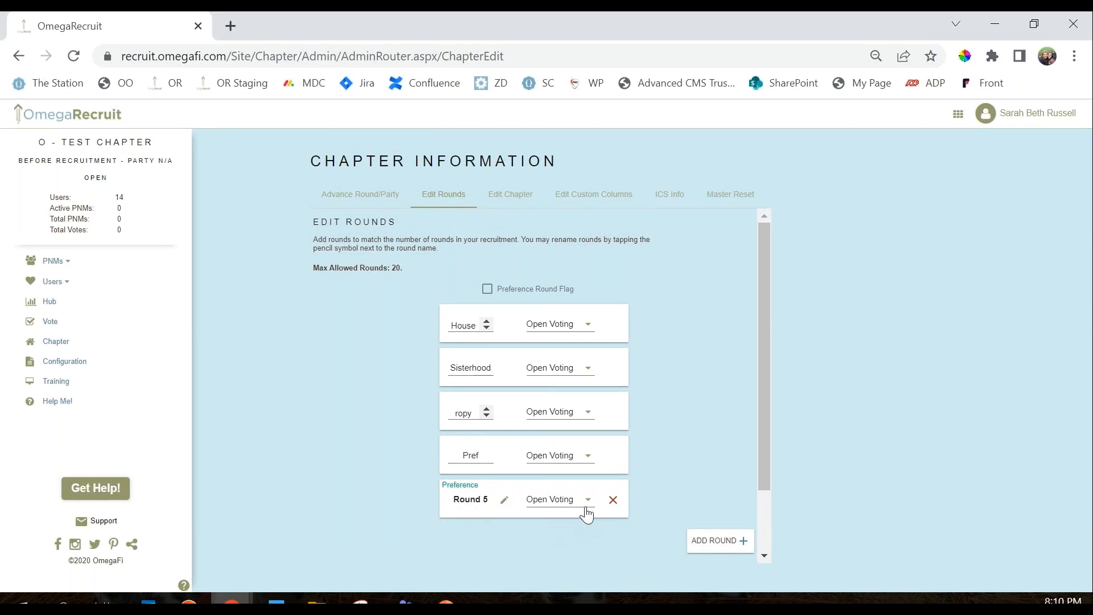
scroll(587, 500, "down", 2)
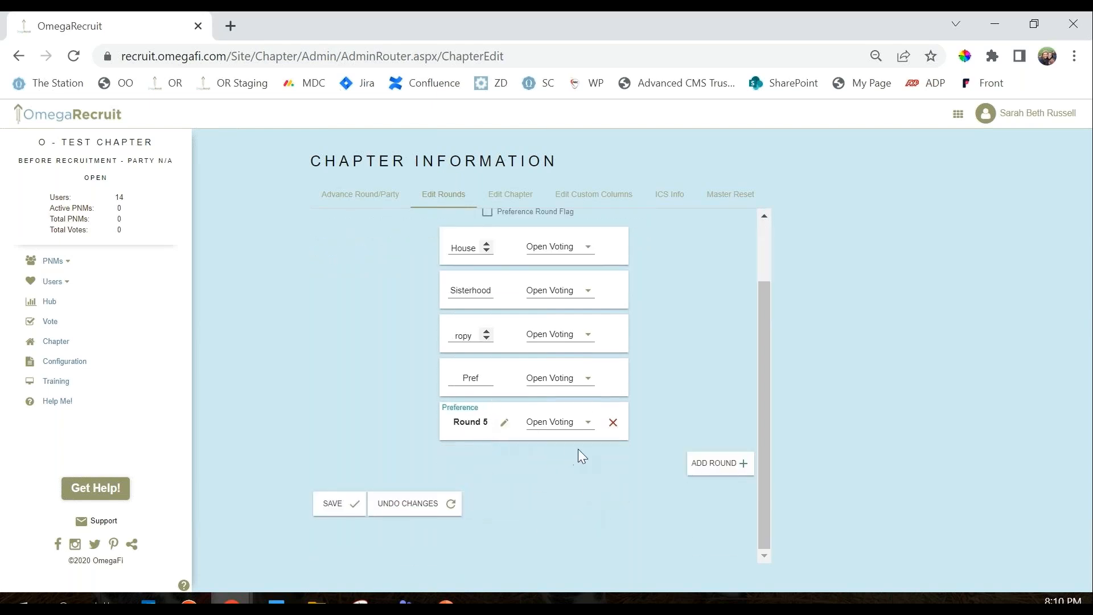
left_click(612, 426)
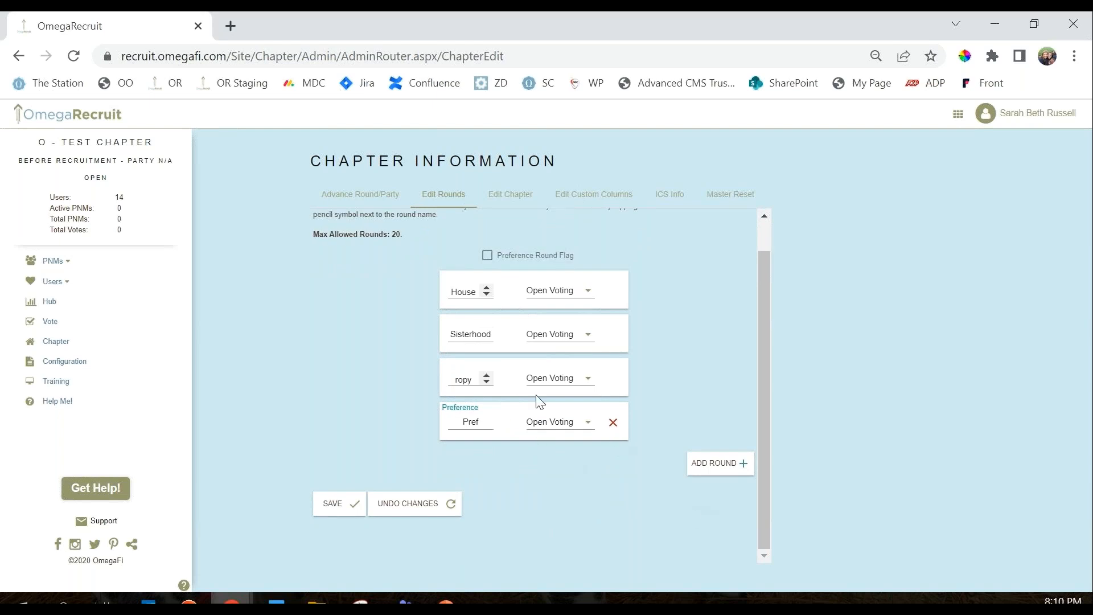
scroll(524, 410, "up", 1)
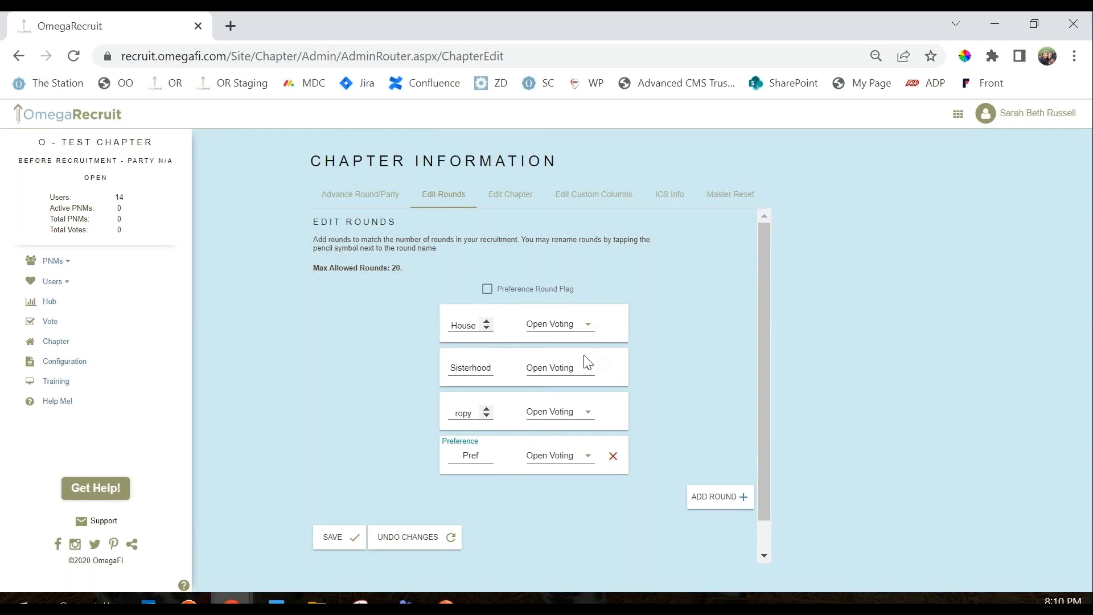
Set the Open House round to 12 parties and the Sisterhood round to 9 parties, and save the rounds.
left_click(566, 325)
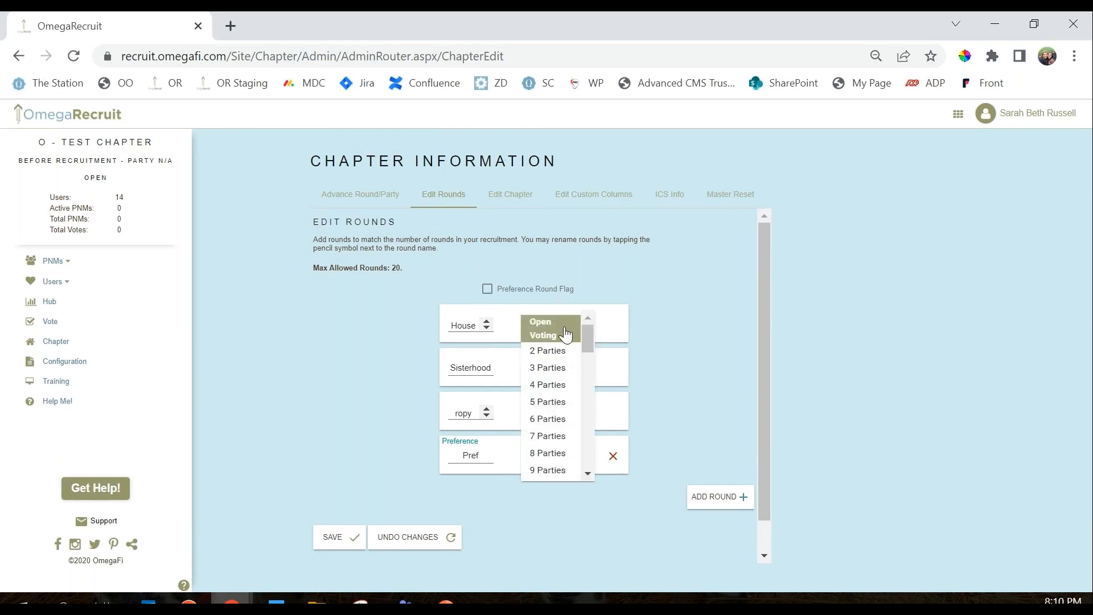
scroll(563, 439, "down", 2)
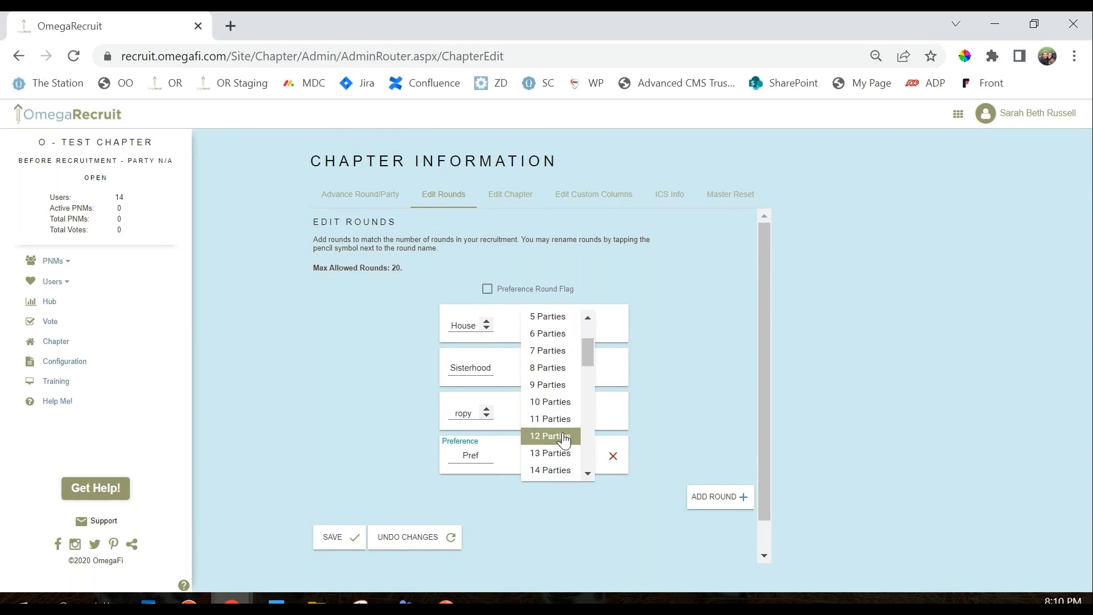
left_click(564, 439)
left_click(569, 371)
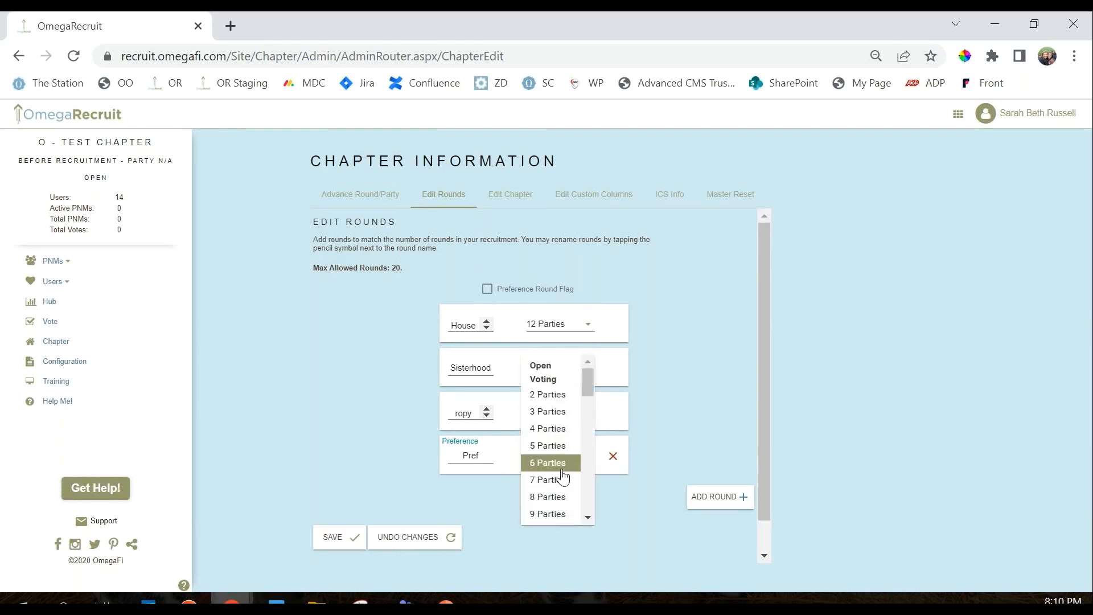
left_click(559, 514)
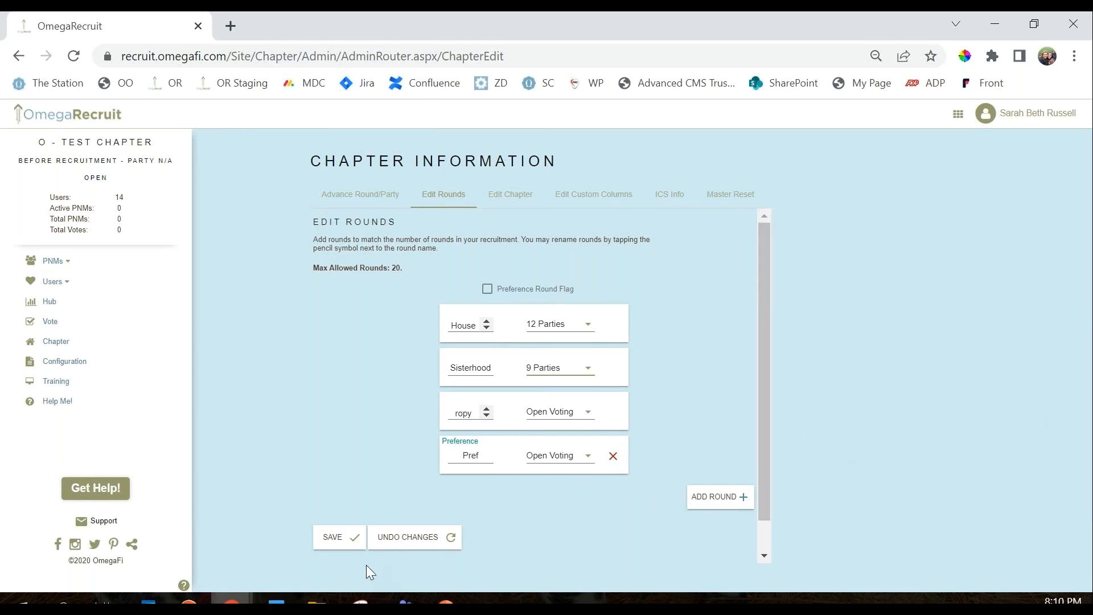
left_click(345, 544)
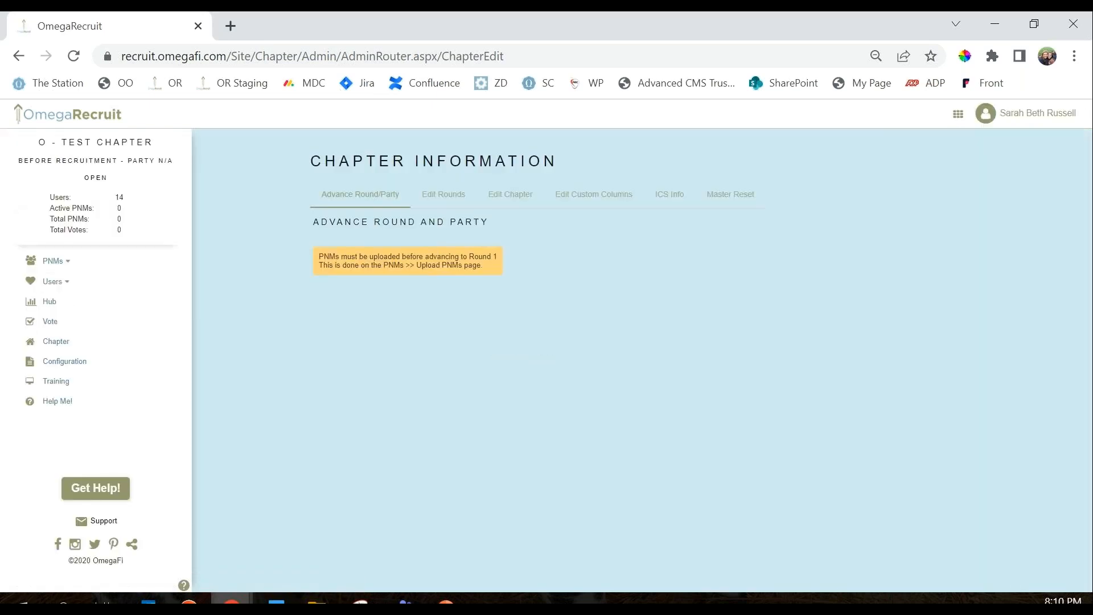
Reopen the rounds setup and review the saved round names, party numbers and preference round flag.
left_click(449, 196)
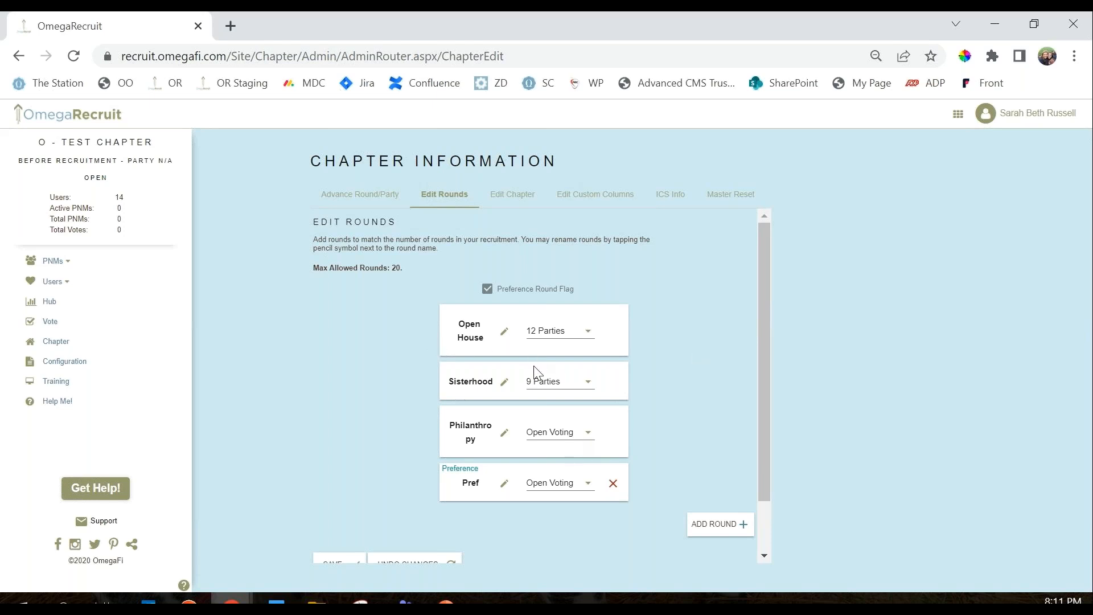
scroll(587, 350, "down", 1)
scroll(586, 350, "up", 1)
scroll(682, 354, "down", 1)
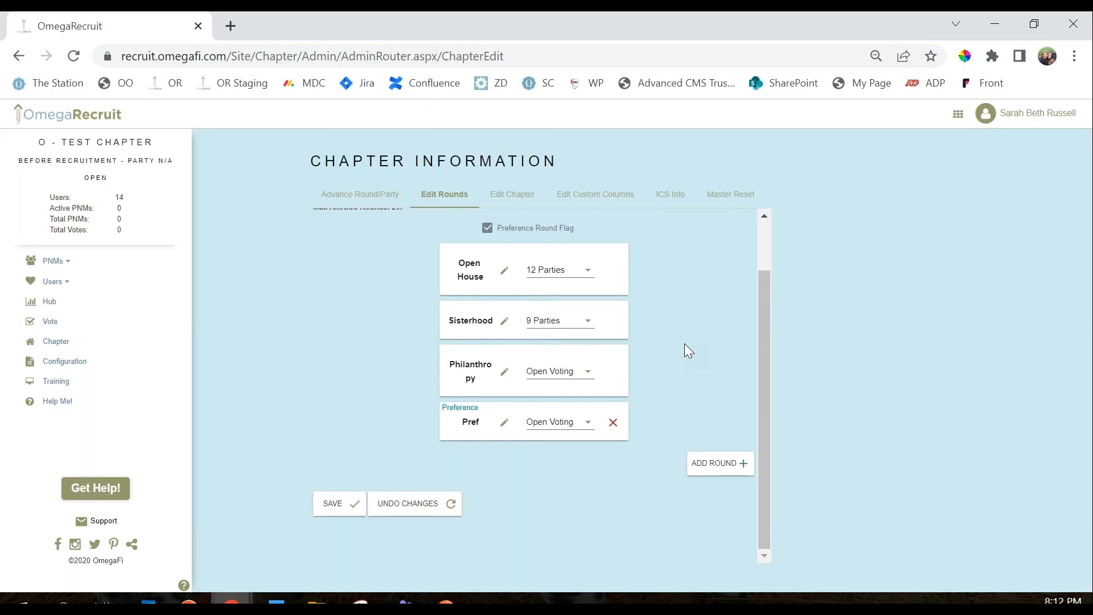
scroll(685, 344, "up", 2)
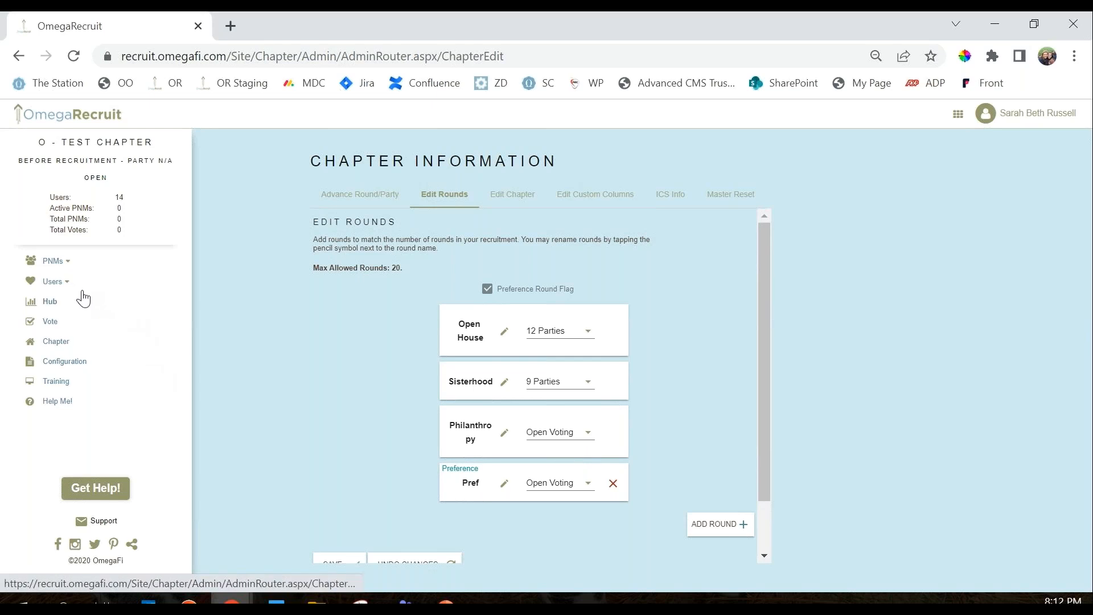
Return to the PNM list's setup steps and open Step 2, Upload PNMs.
left_click(57, 261)
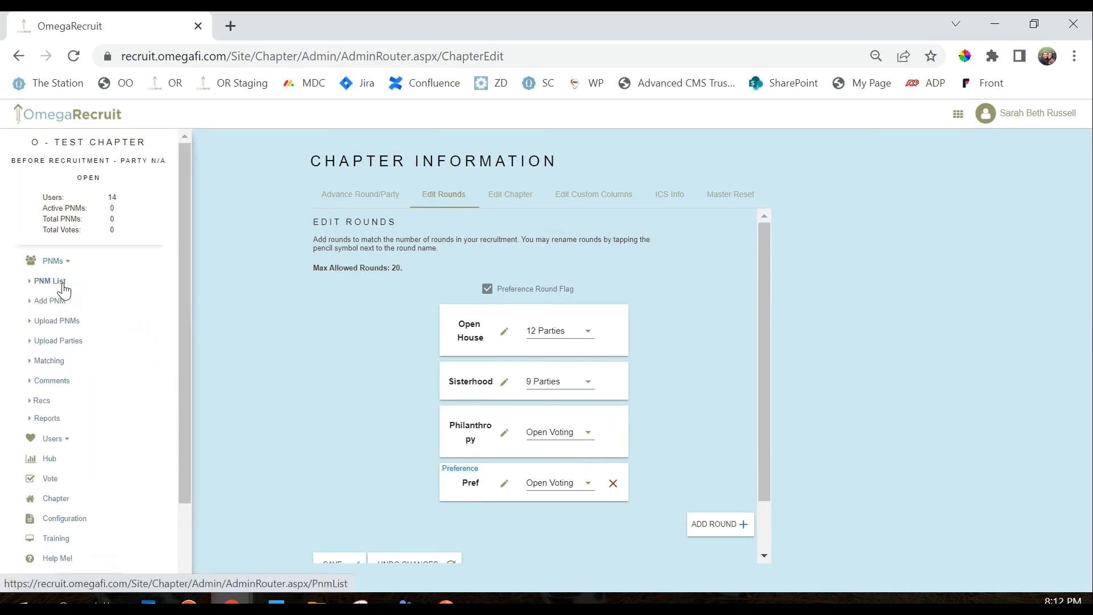
left_click(62, 284)
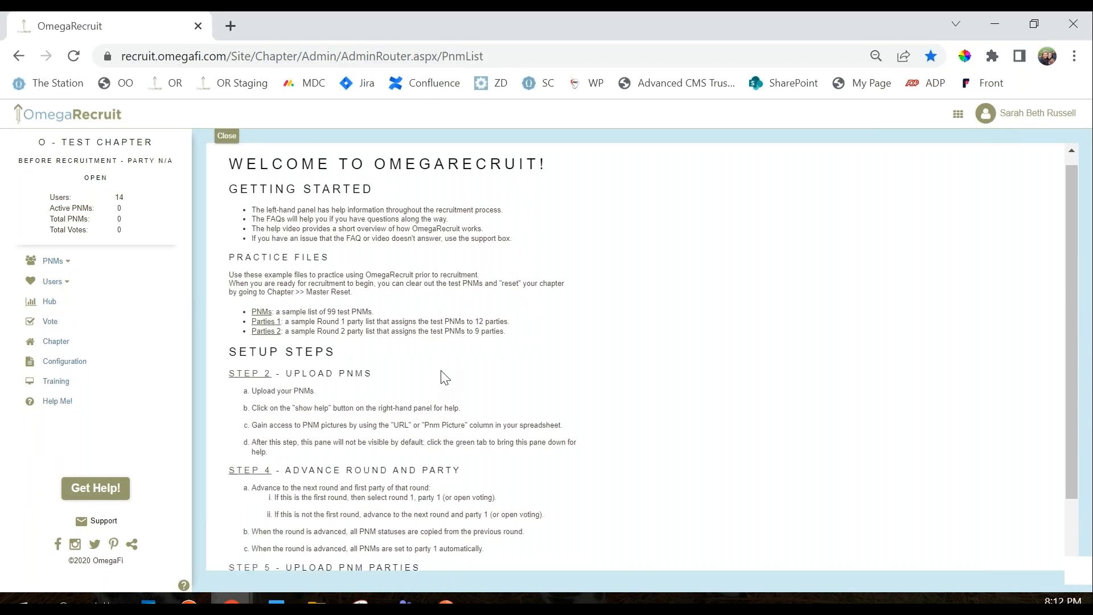
scroll(445, 377, "down", 1)
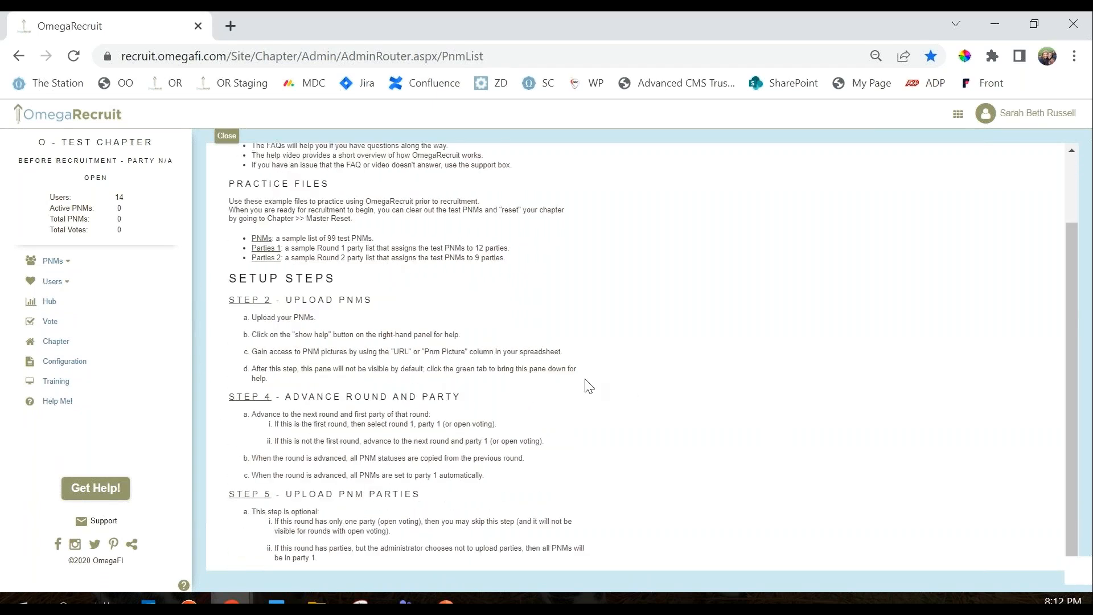
scroll(561, 385, "up", 1)
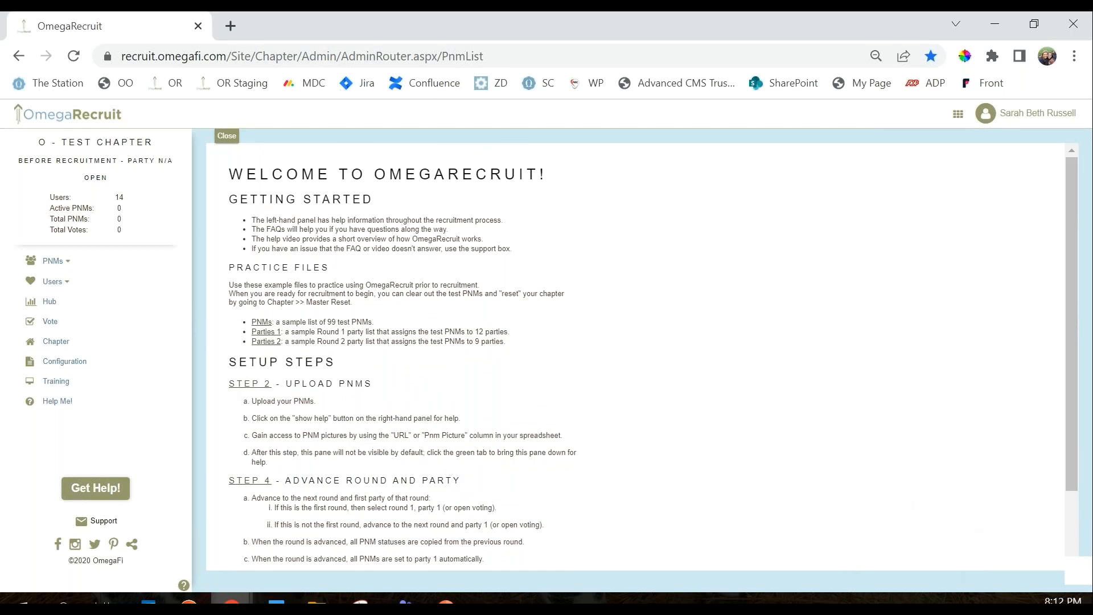
left_click(263, 391)
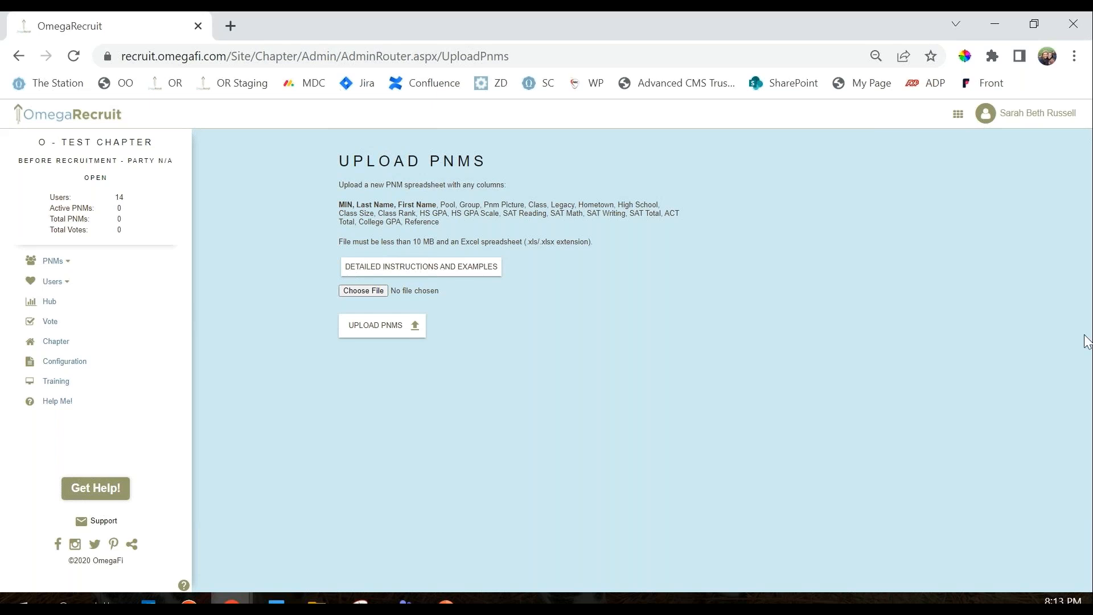
Open the detailed PNM upload instructions and examine the example spreadsheet's column layout.
left_click(401, 267)
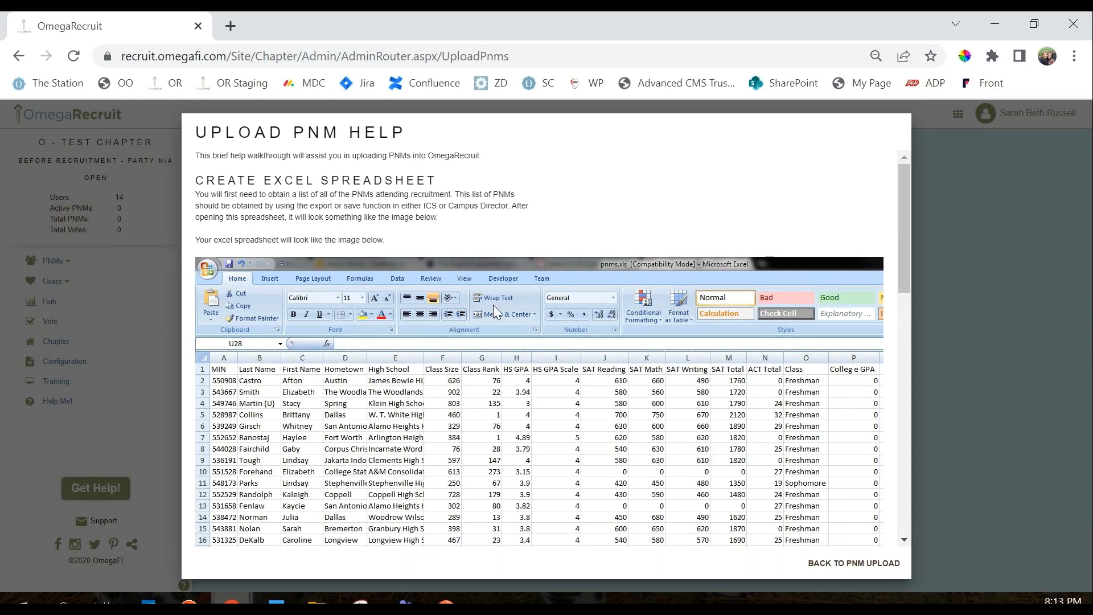
scroll(487, 359, "down", 2)
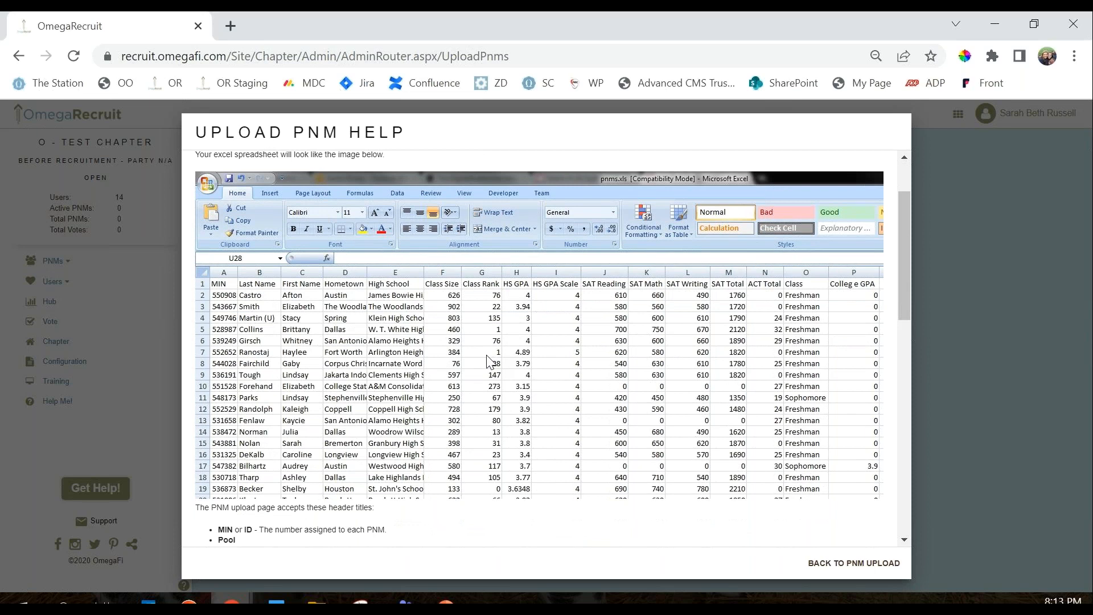
scroll(486, 359, "up", 2)
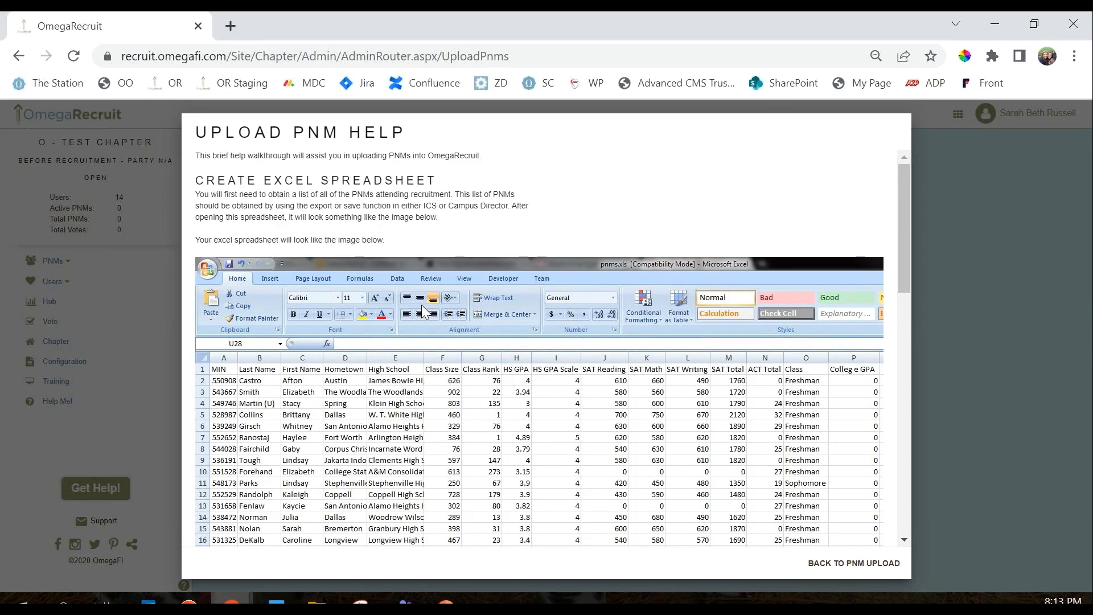
scroll(421, 307, "down", 3)
scroll(421, 305, "down", 3)
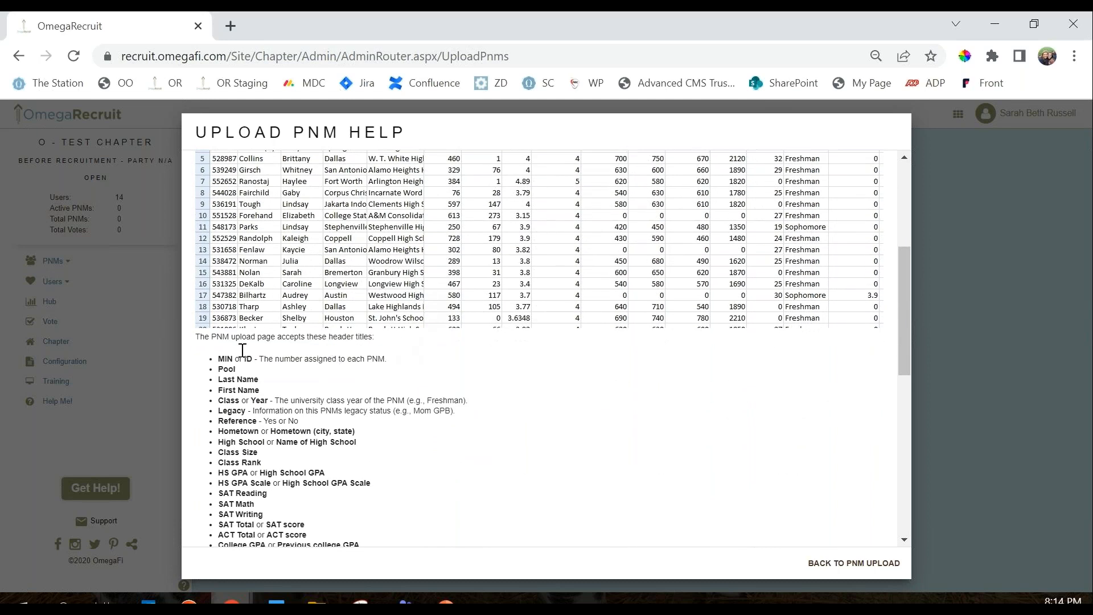
scroll(223, 440, "down", 4)
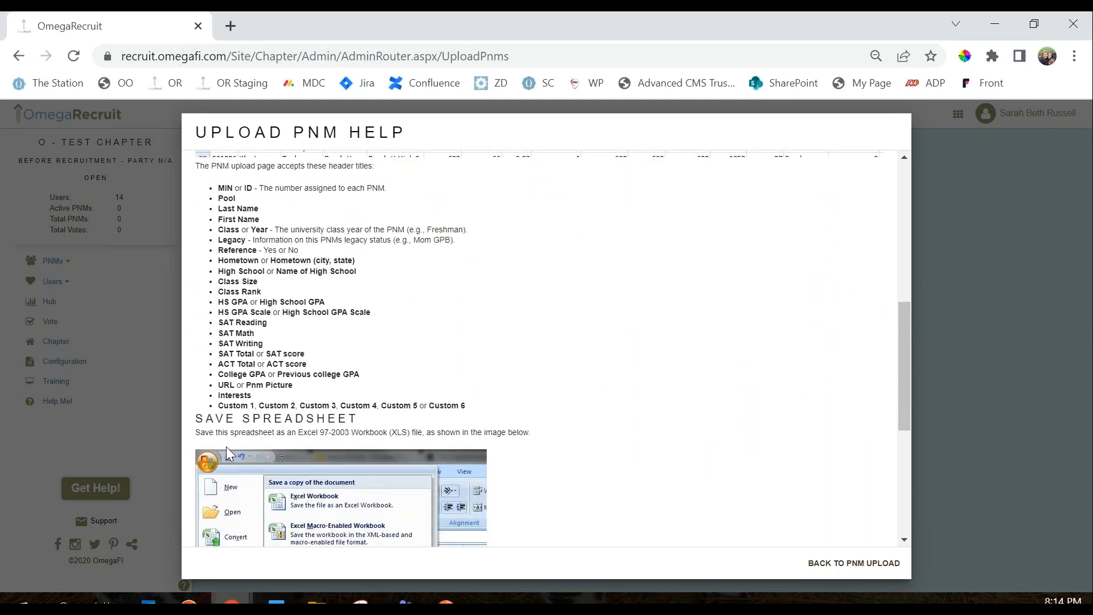
scroll(227, 447, "up", 3)
scroll(226, 446, "up", 5)
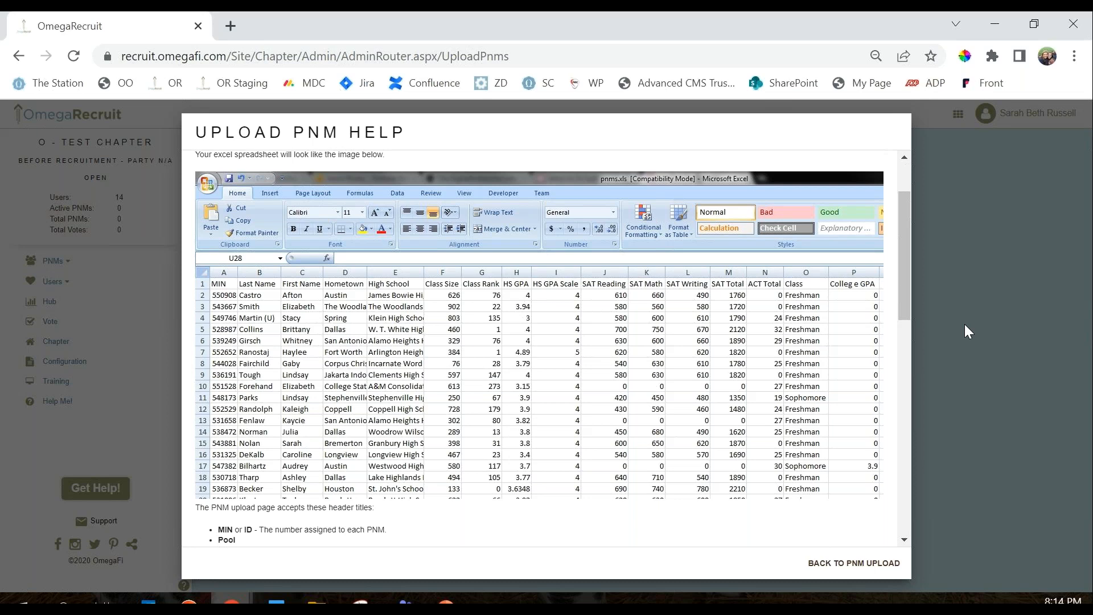
Read the accepted column header titles and the instructions for saving the PNM spreadsheet.
scroll(468, 440, "down", 3)
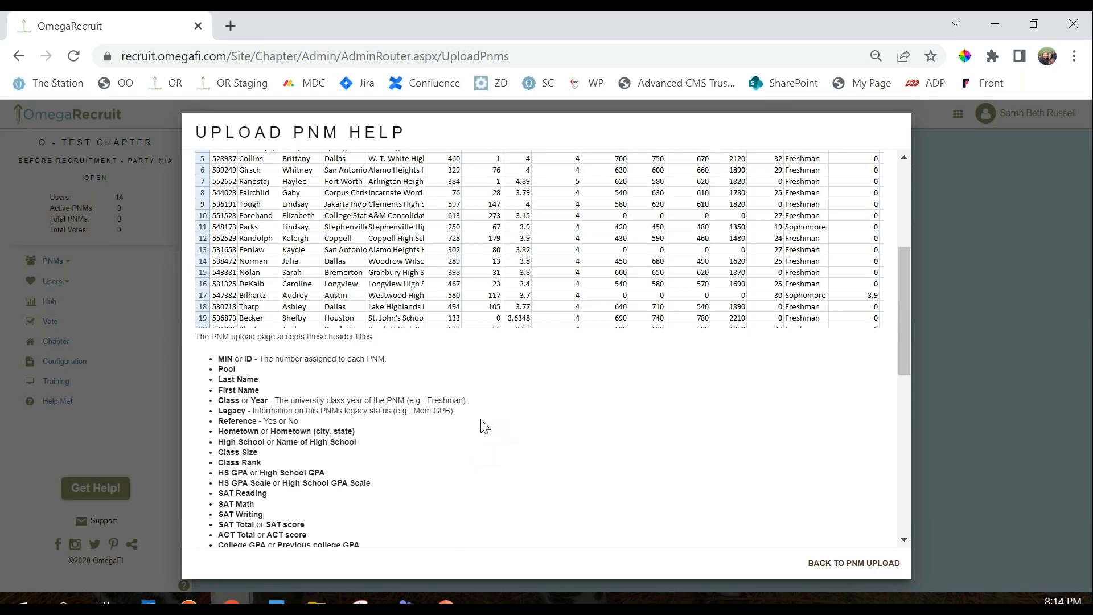
scroll(486, 427, "down", 2)
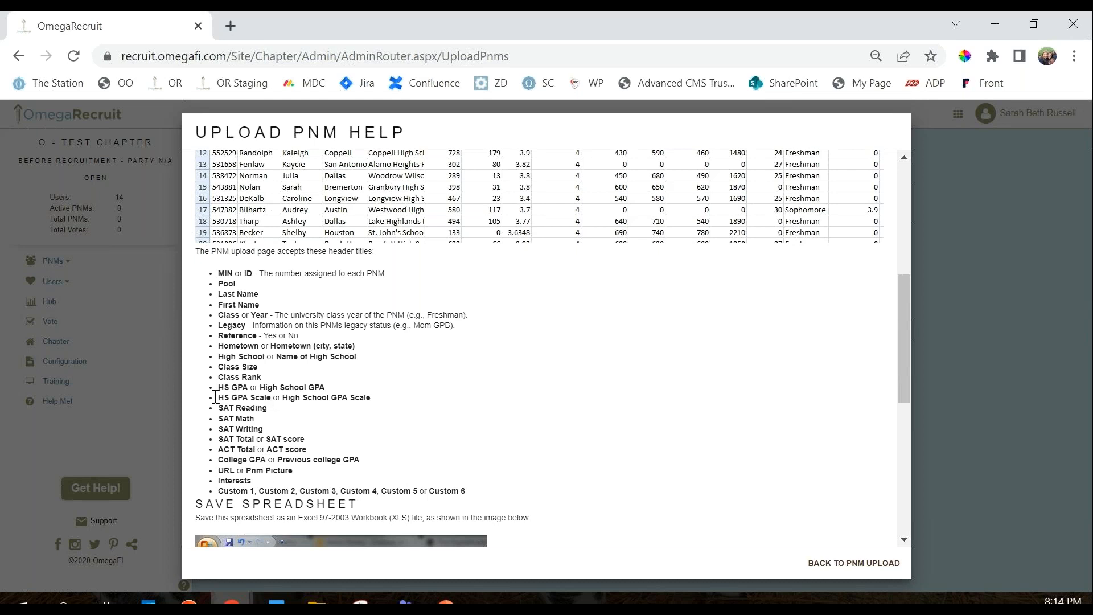
scroll(476, 468, "down", 2)
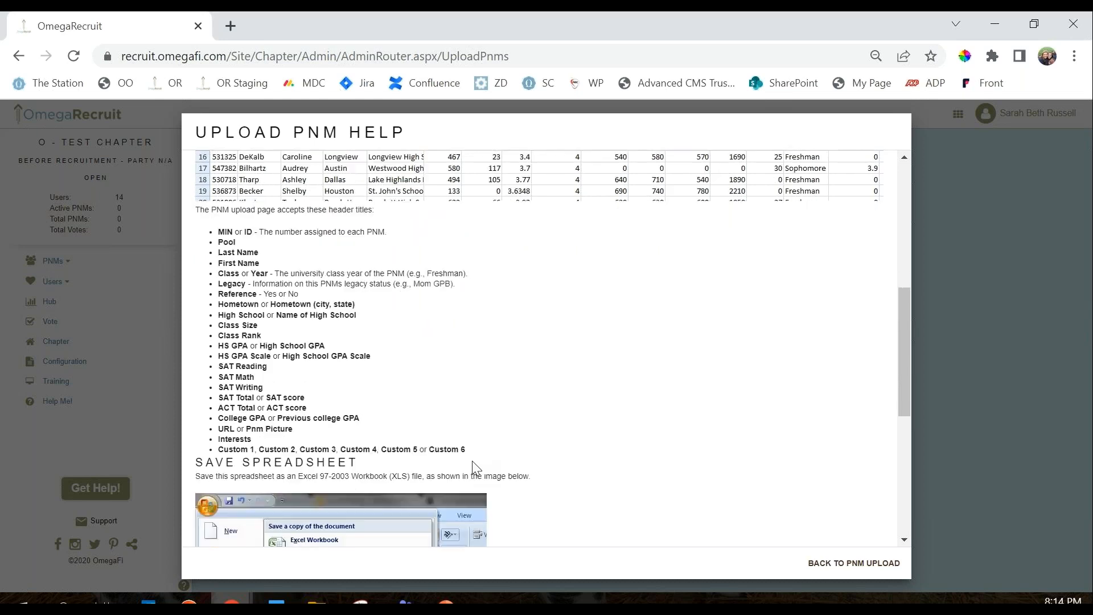
scroll(473, 462, "down", 5)
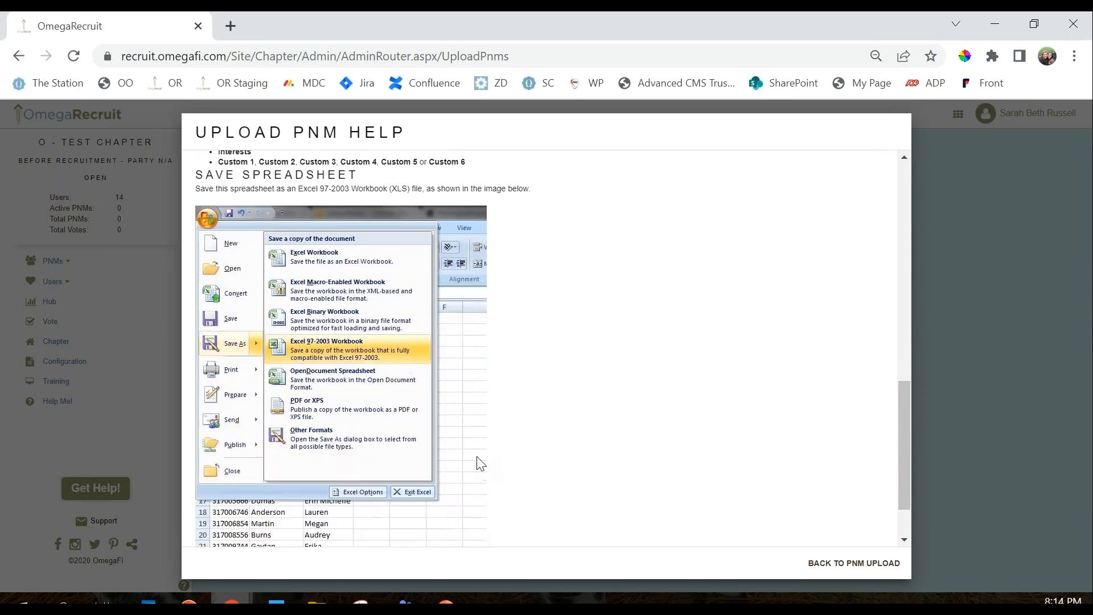
scroll(480, 463, "down", 1)
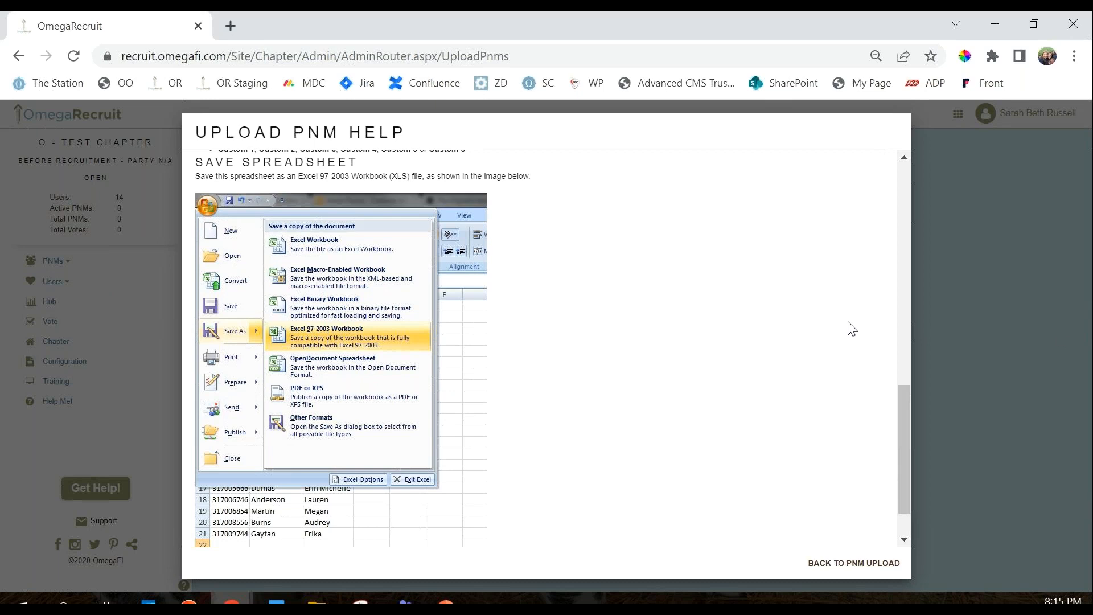
scroll(569, 457, "up", 5)
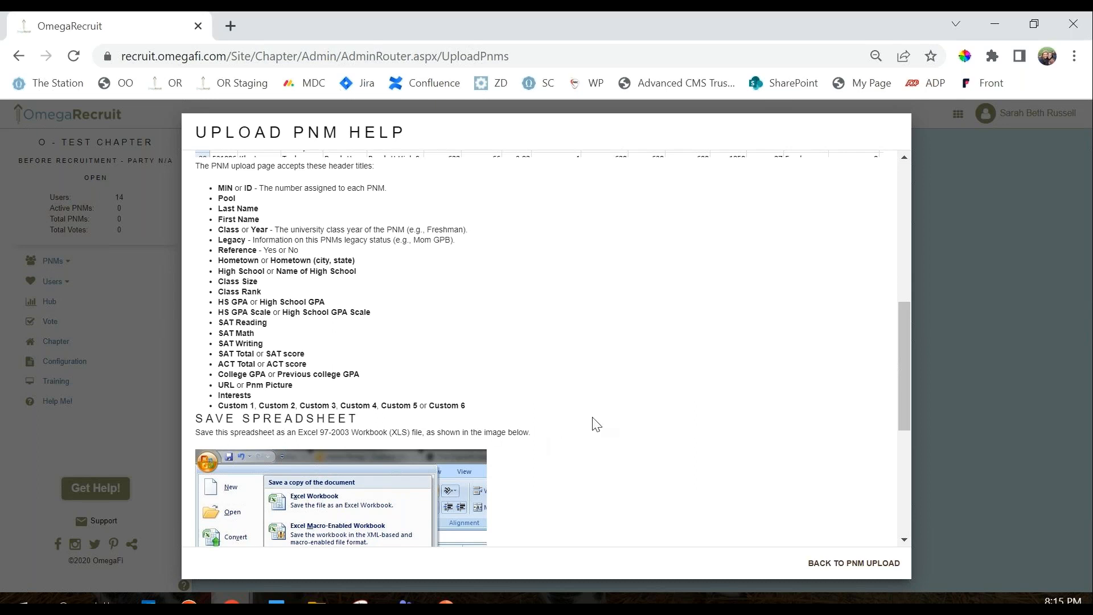
Read the rest of the PNM spreadsheet saving and file upload instructions, then return to the PNM upload page.
scroll(612, 421, "down", 5)
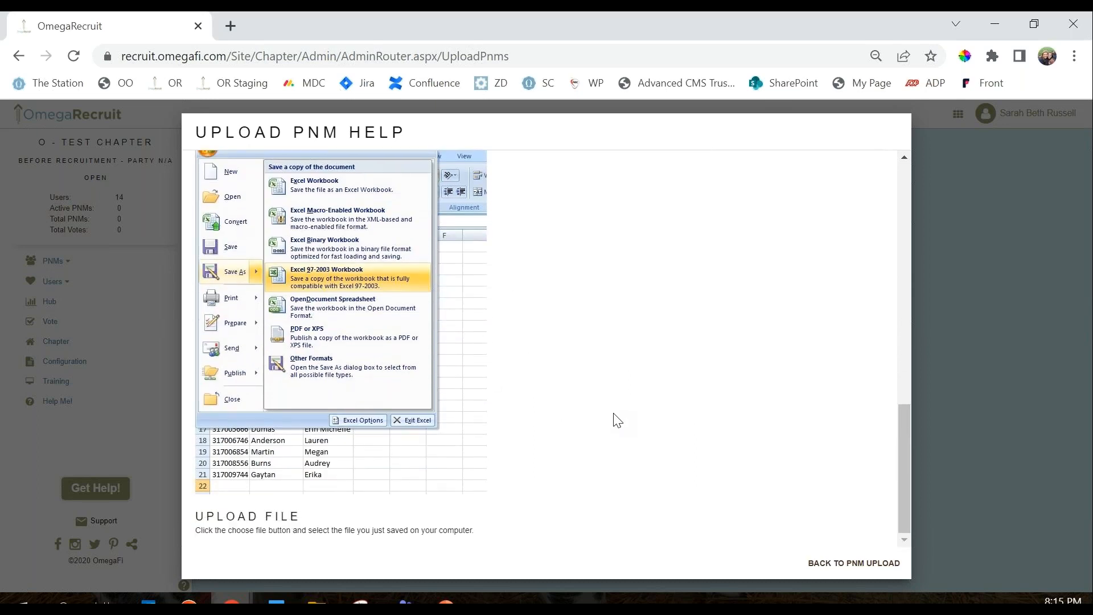
scroll(617, 420, "up", 10)
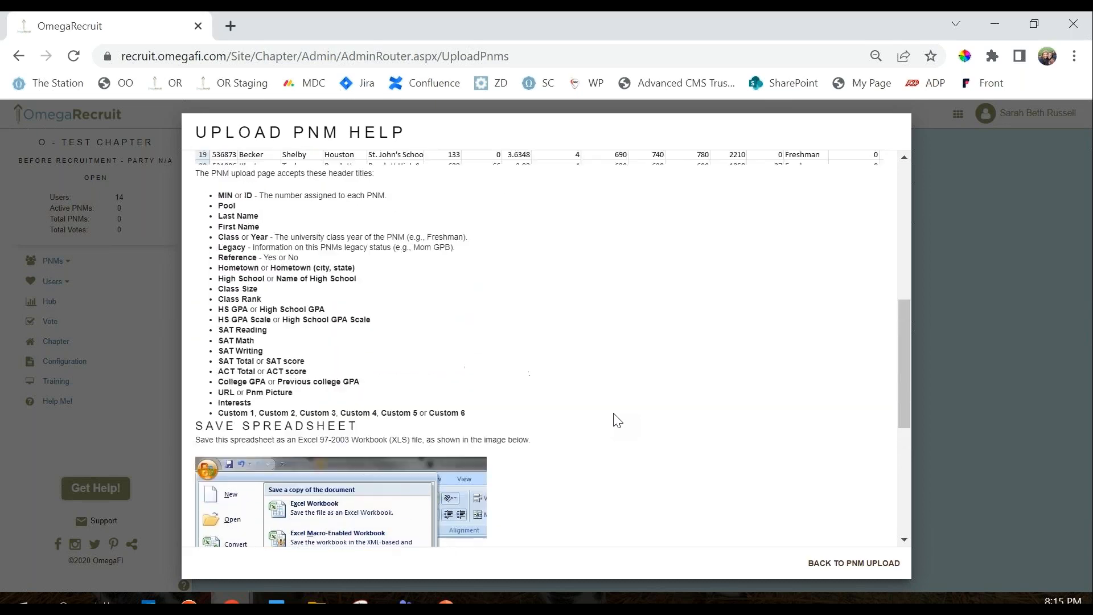
left_click(1001, 291)
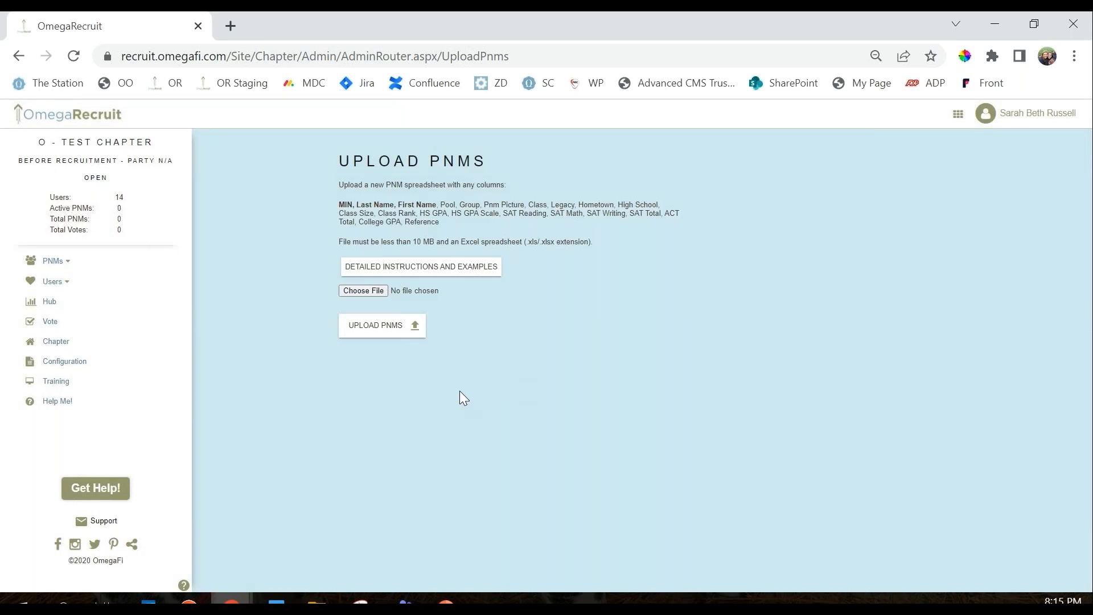
Upload the PNM spreadsheet pnms (2).xls from the Downloads folder.
left_click(382, 290)
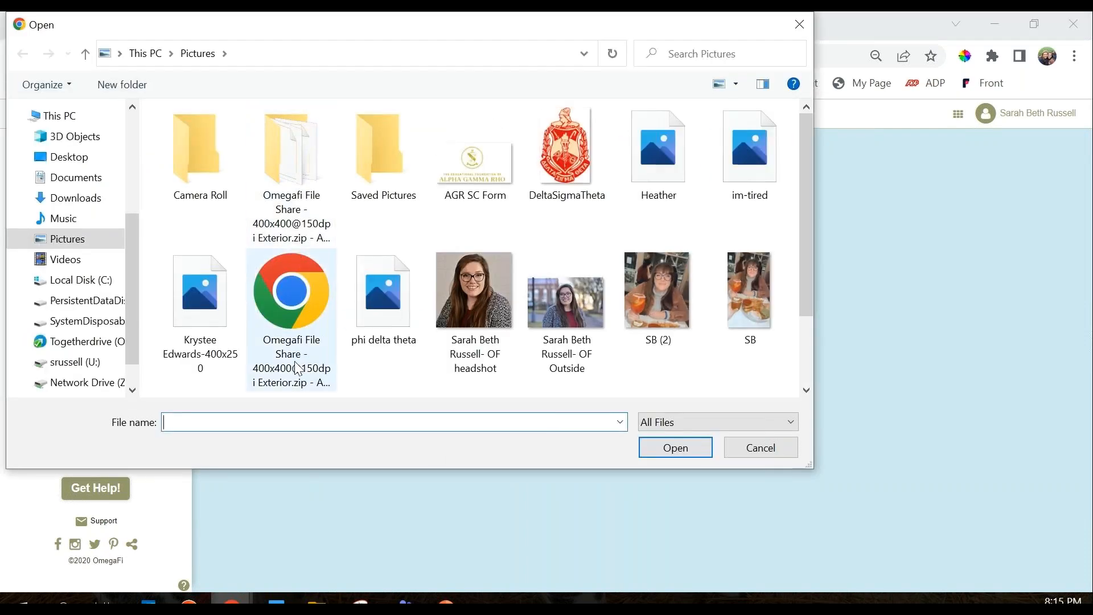
left_click(68, 199)
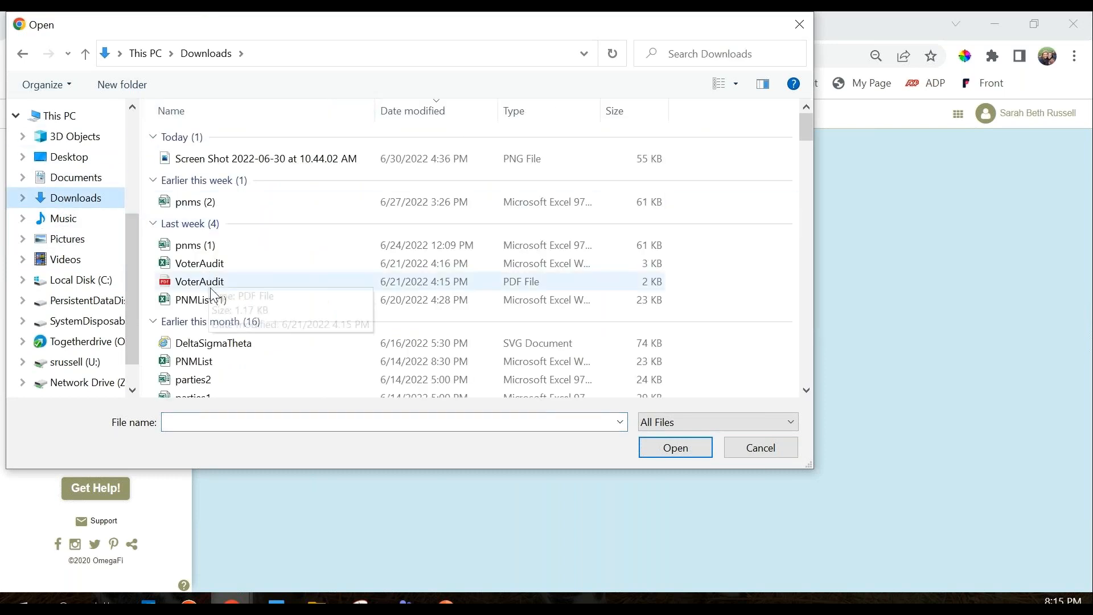
left_click(213, 203)
left_click(700, 447)
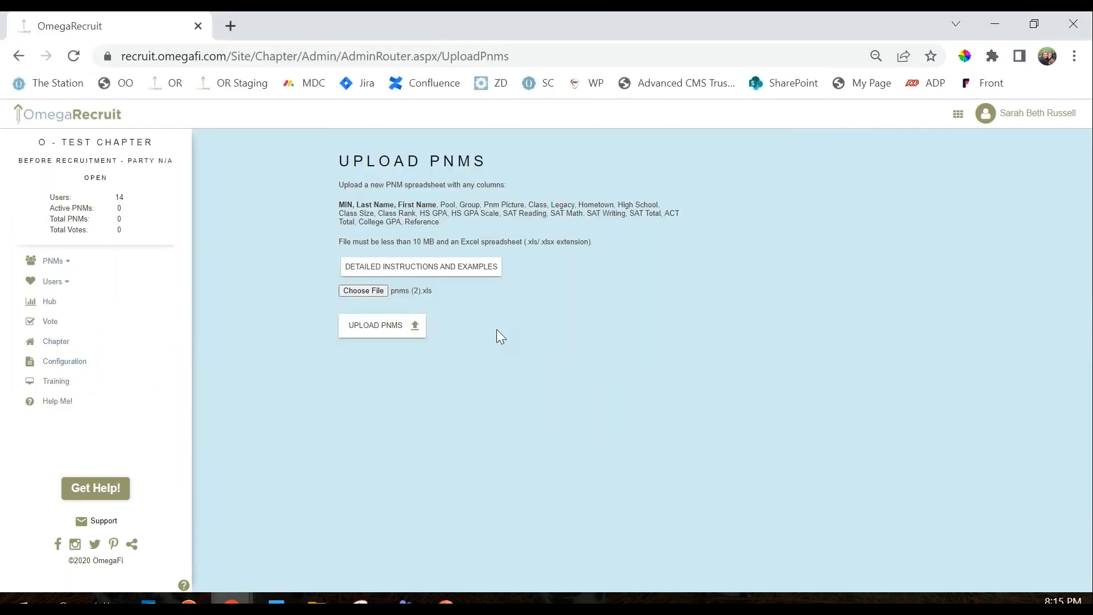
left_click(373, 333)
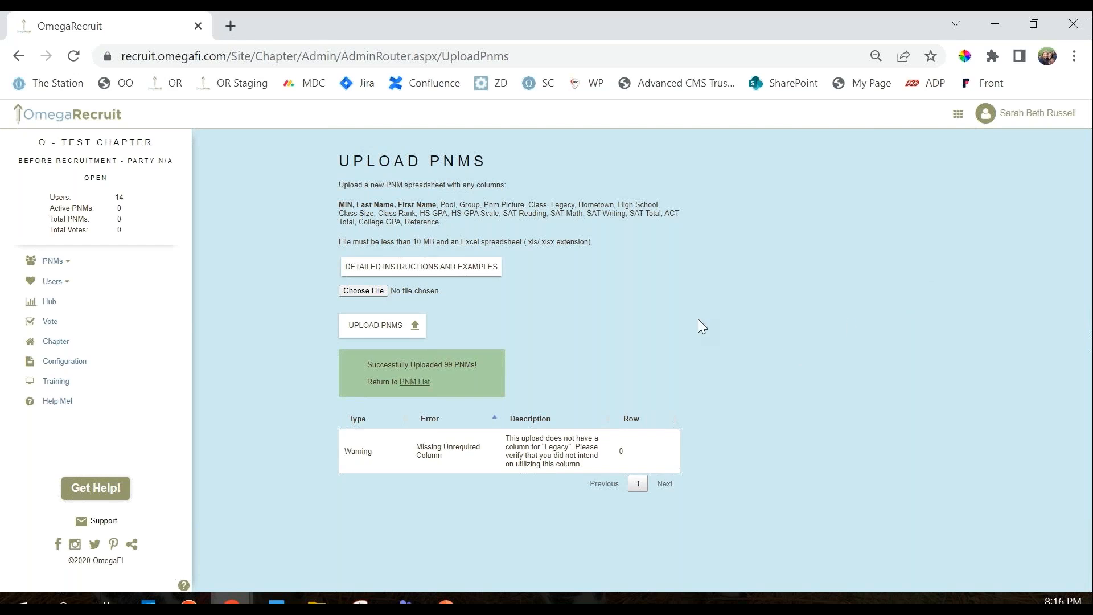
Return to the PNM list and review the uploaded PNM rows and the remaining setup steps.
left_click(415, 382)
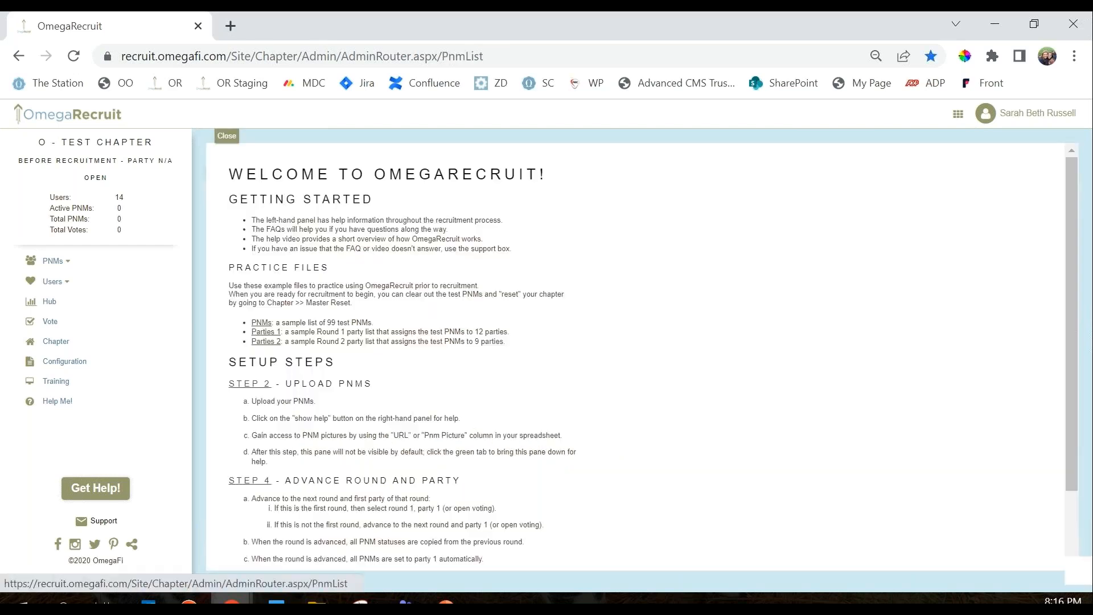
left_click(225, 138)
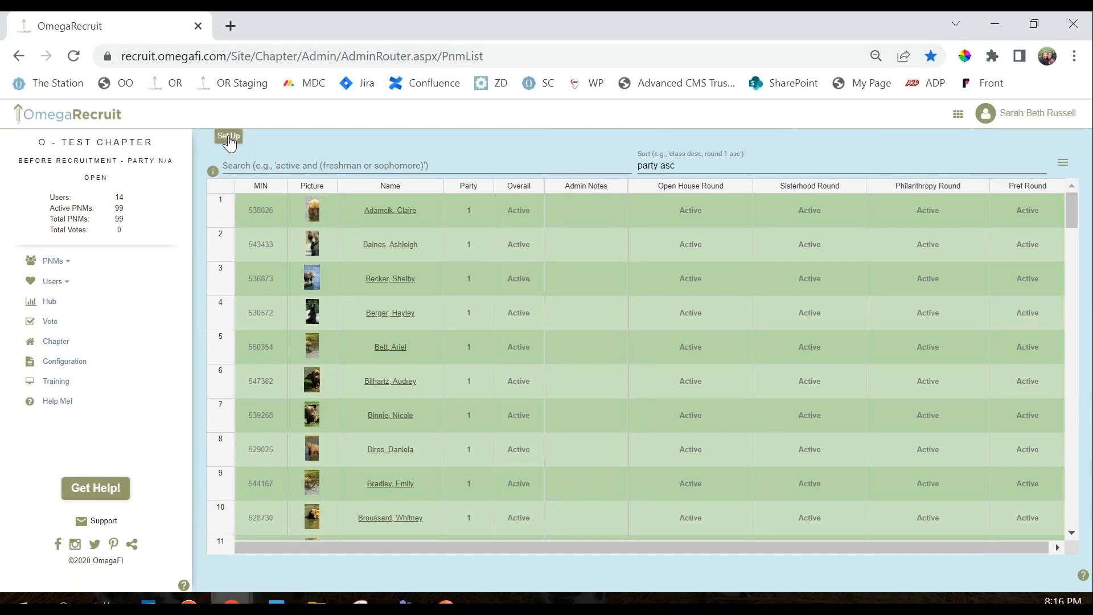
left_click(228, 136)
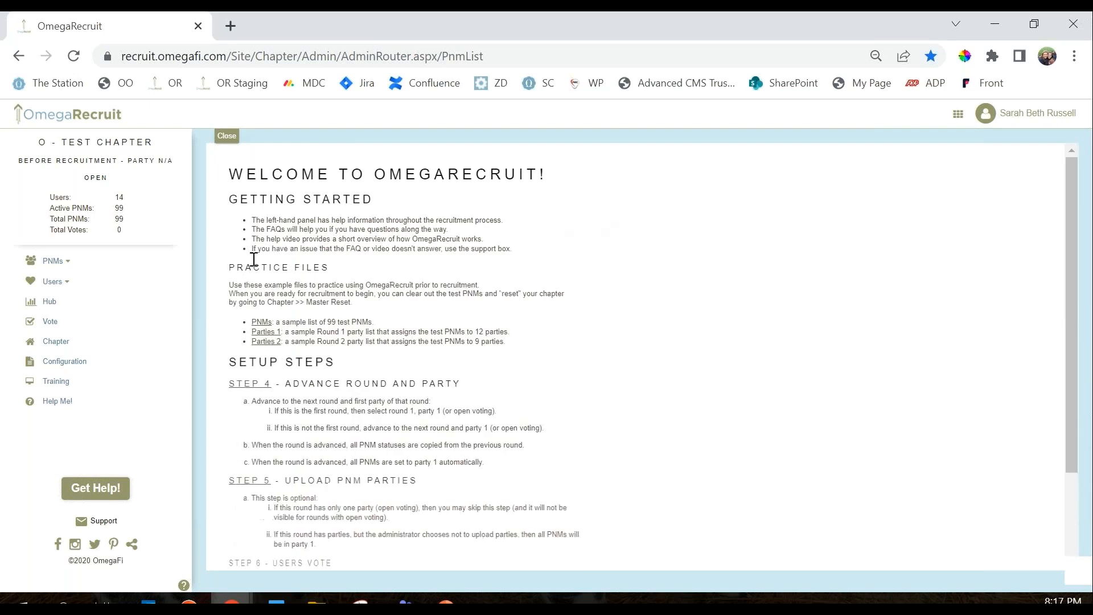
scroll(281, 472, "down", 3)
scroll(281, 472, "up", 3)
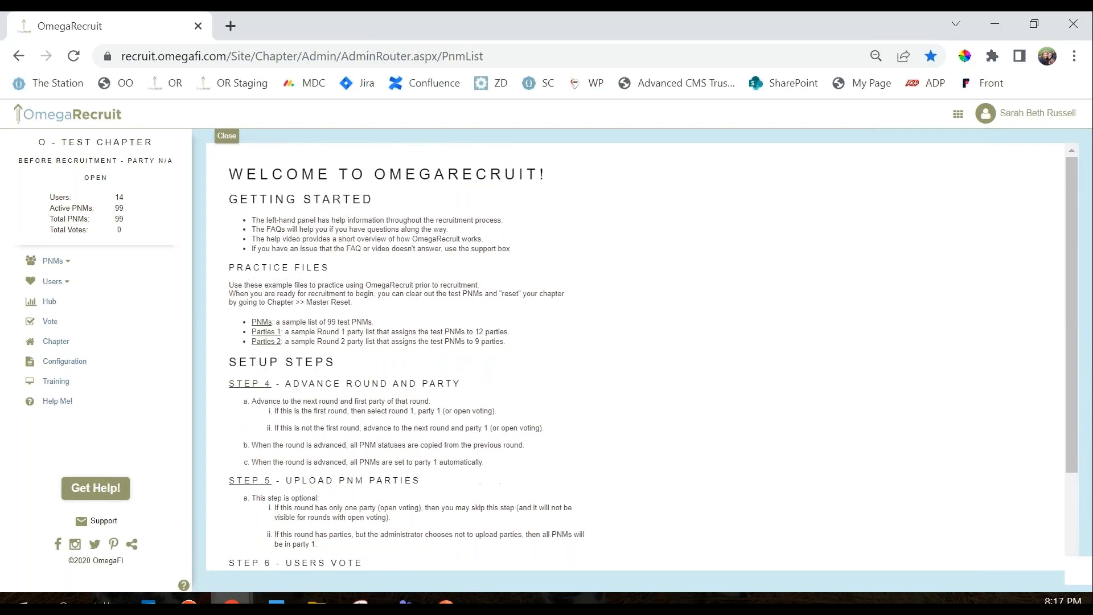
left_click(230, 138)
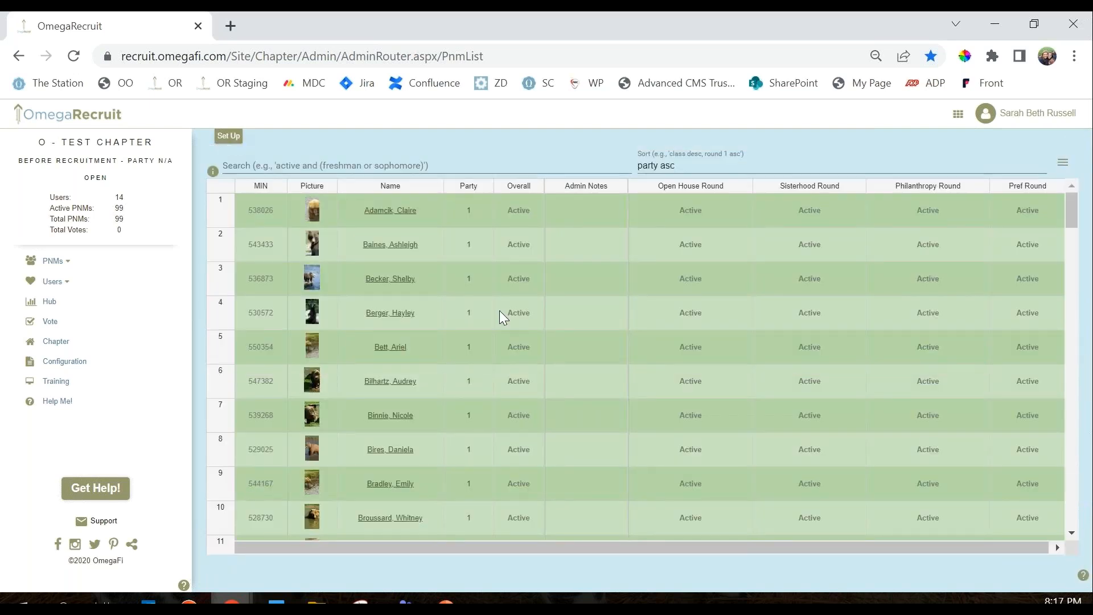
scroll(347, 493, "down", 15)
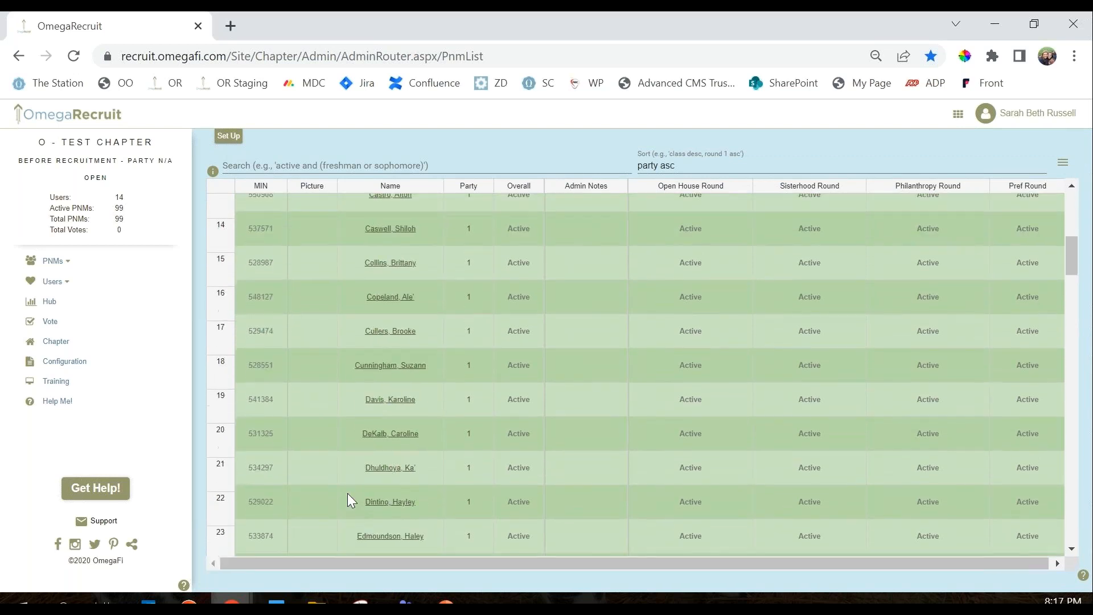
scroll(348, 494, "up", 14)
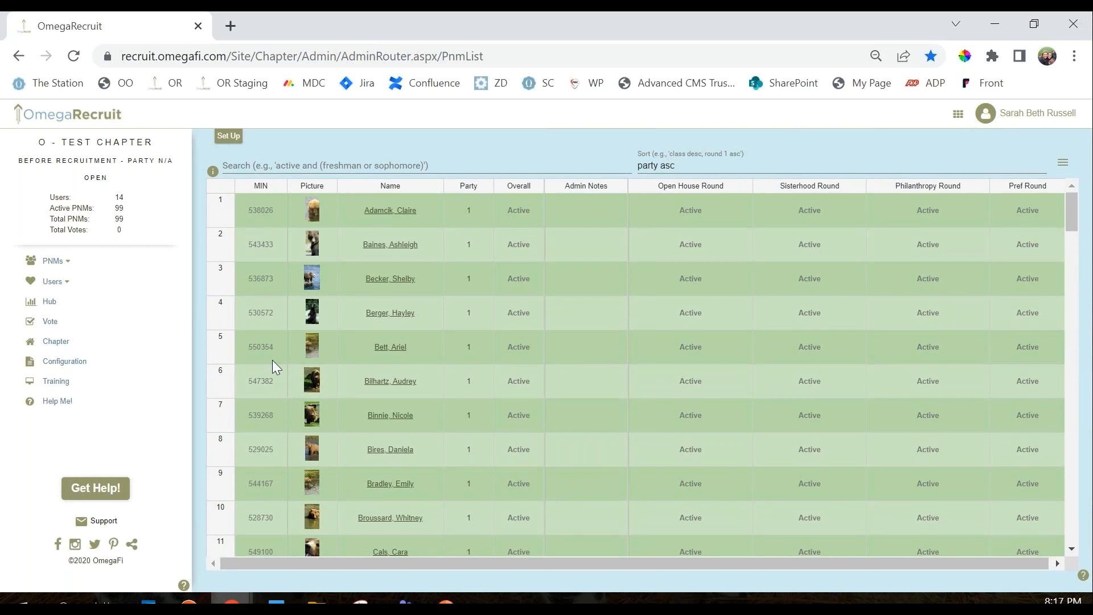
Reopen the PNM list's setup steps and open Step 5, Upload PNM Parties.
left_click(223, 138)
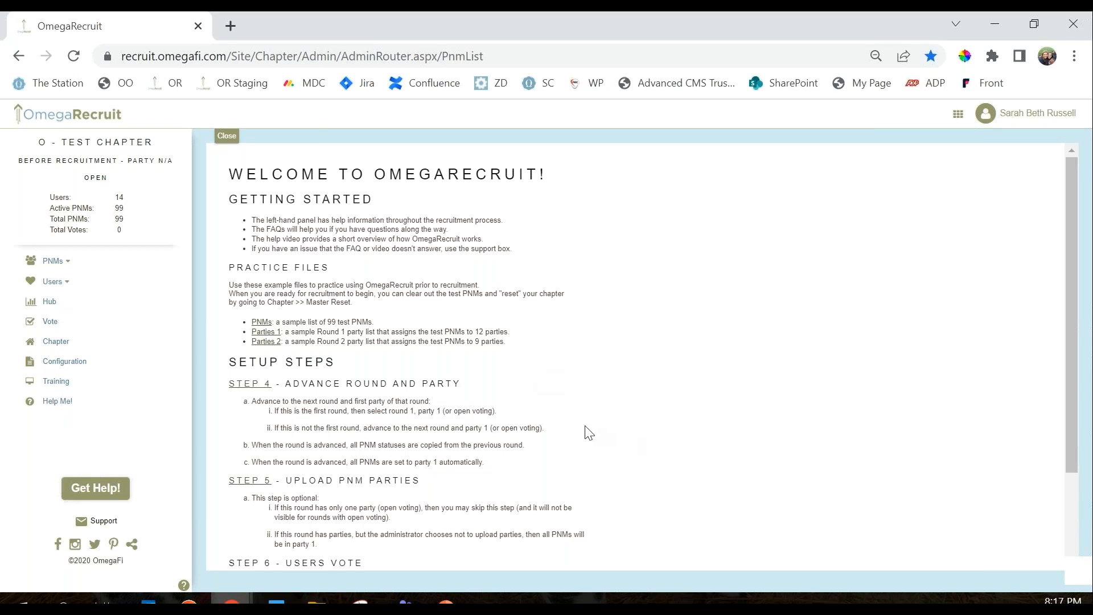
left_click(247, 484, "ctrl")
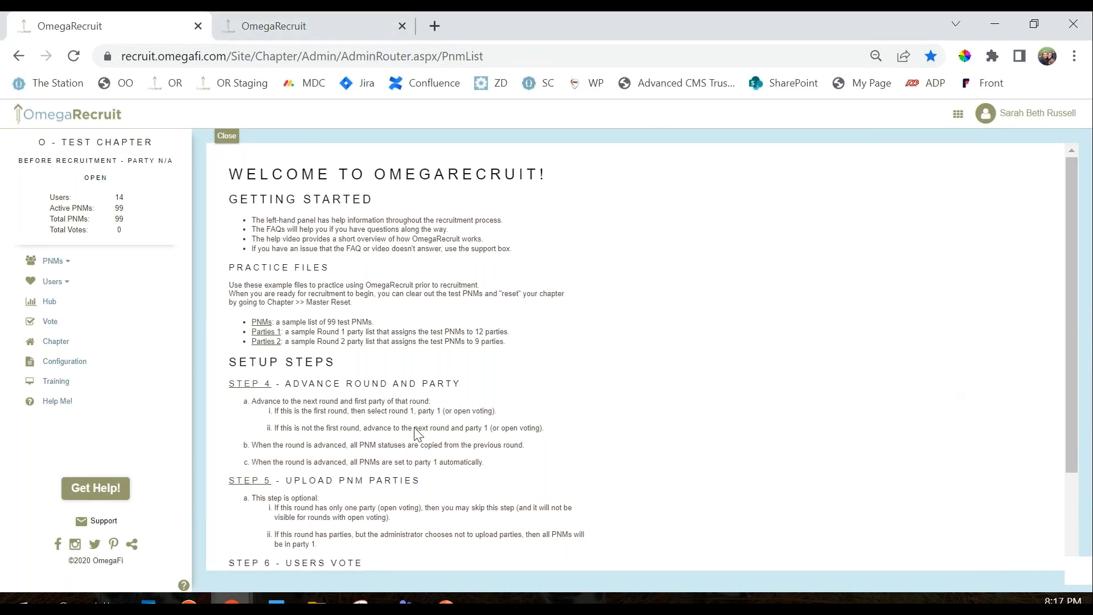
left_click(300, 29)
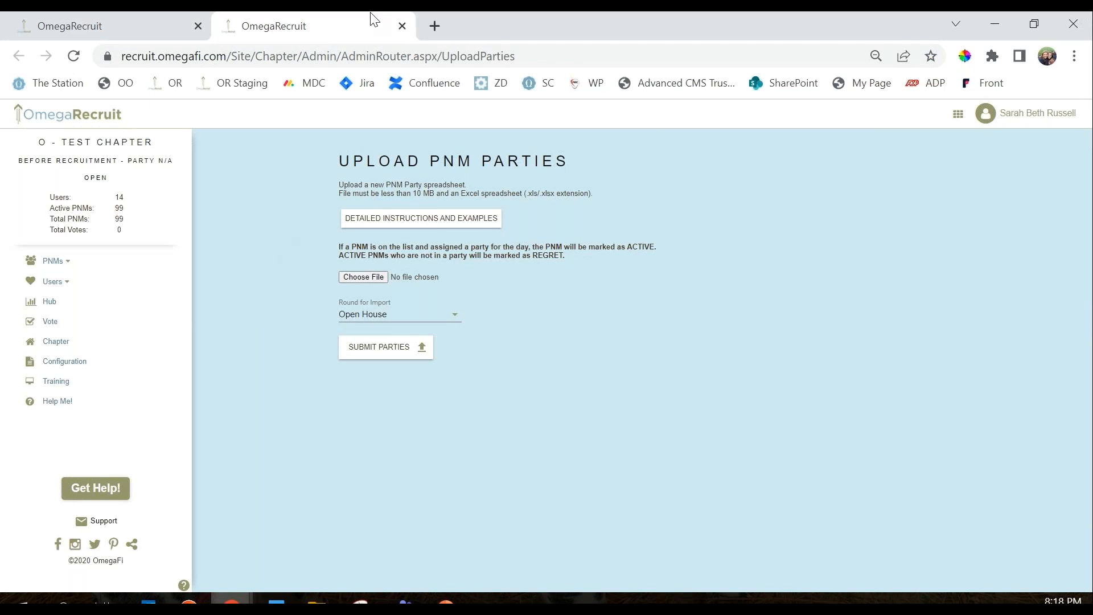
left_click(402, 26)
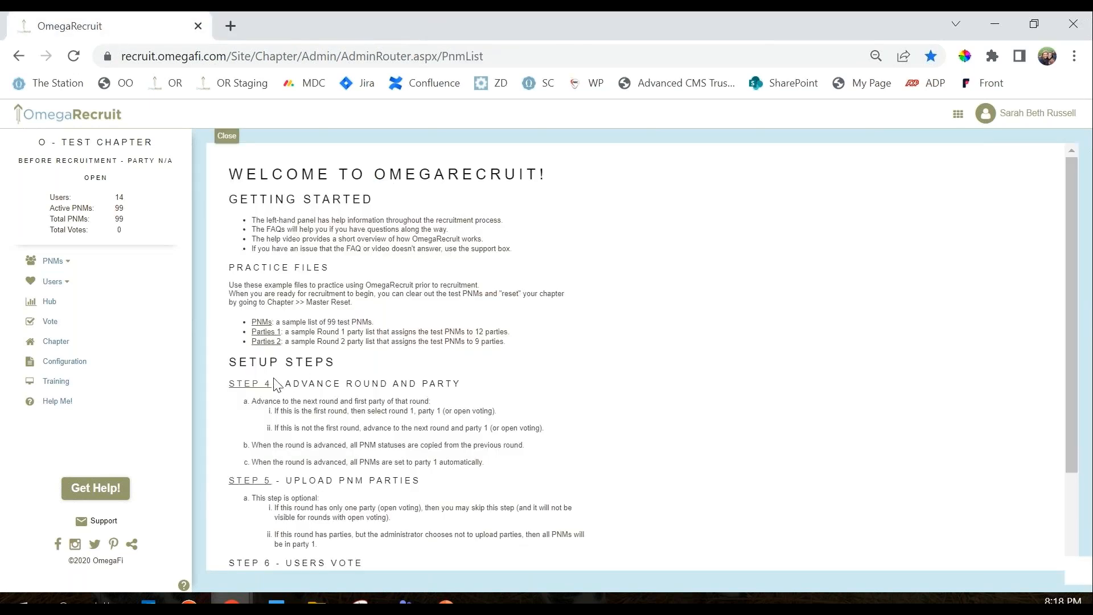
left_click(251, 481)
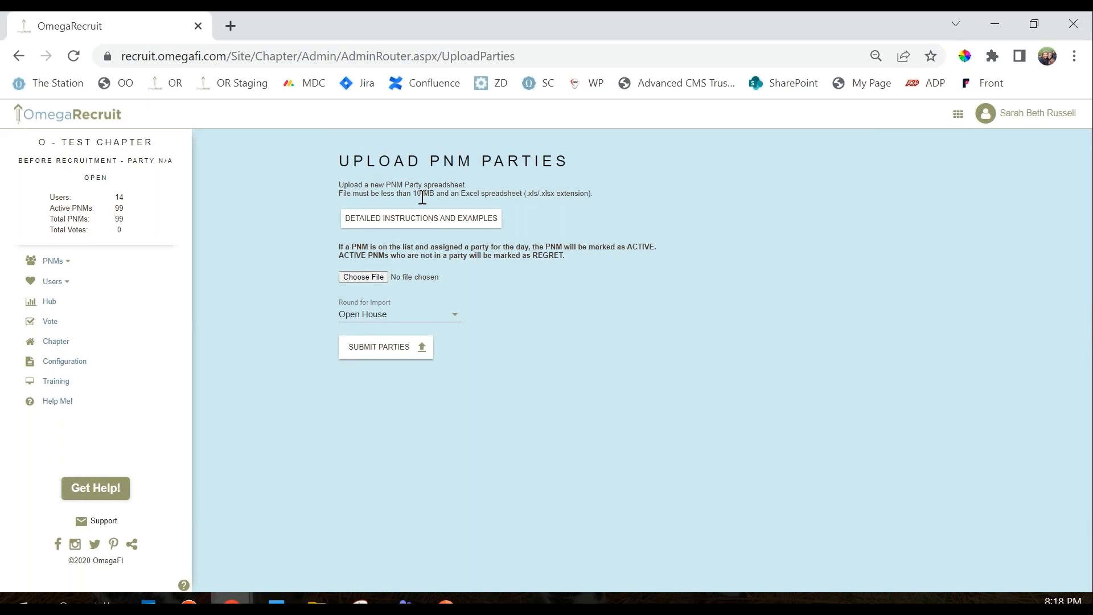
Read the detailed party upload instructions, covering the MIN and Party columns and the spreadsheet's save format.
left_click(436, 223)
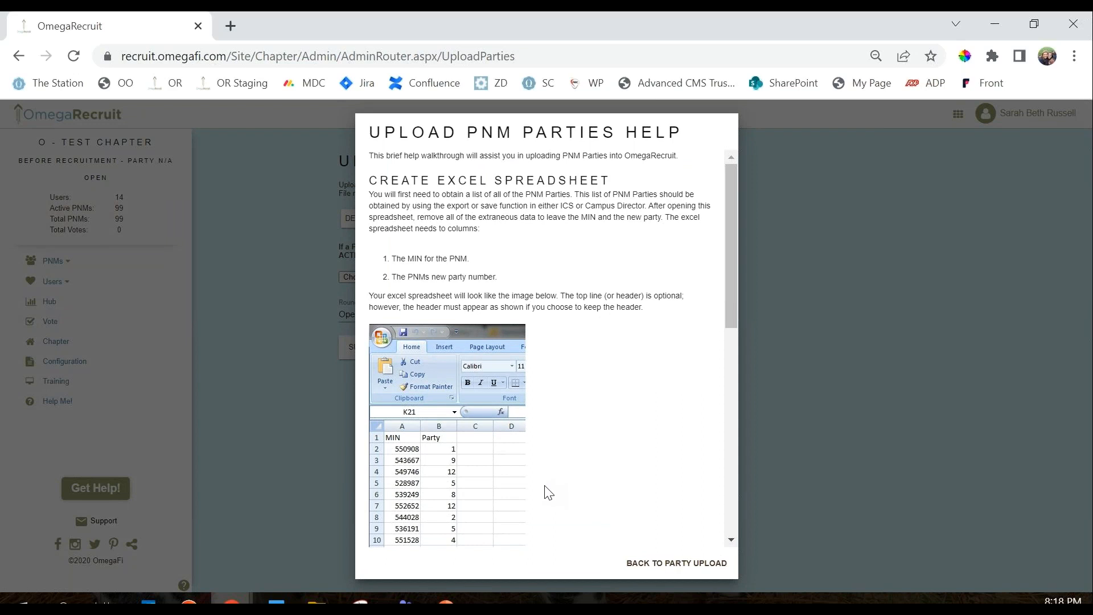
scroll(545, 489, "down", 6)
scroll(547, 492, "up", 6)
scroll(569, 431, "down", 2)
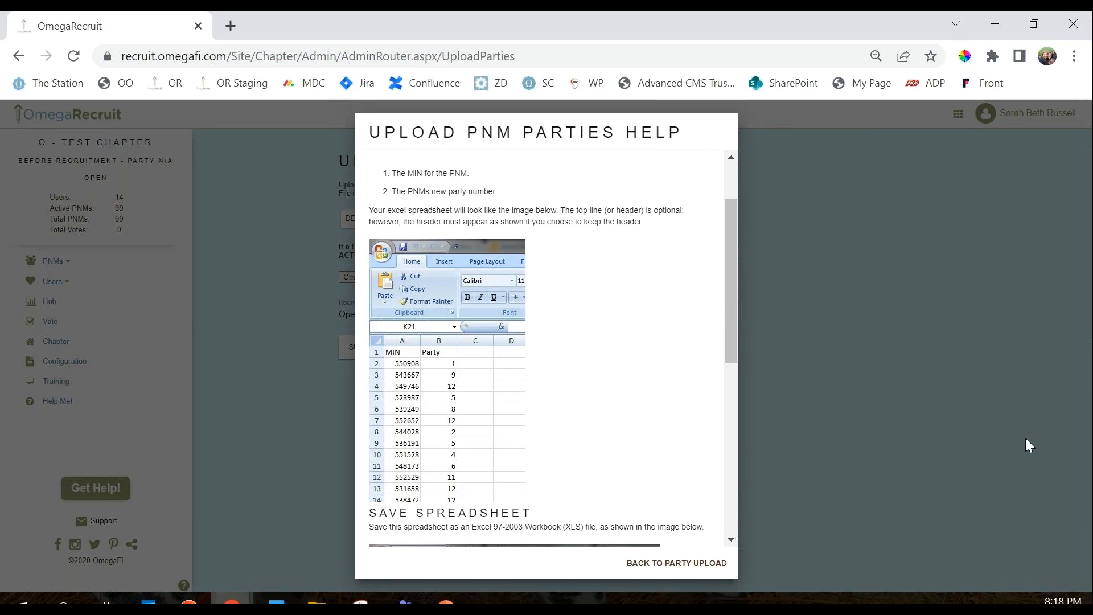
scroll(519, 405, "down", 3)
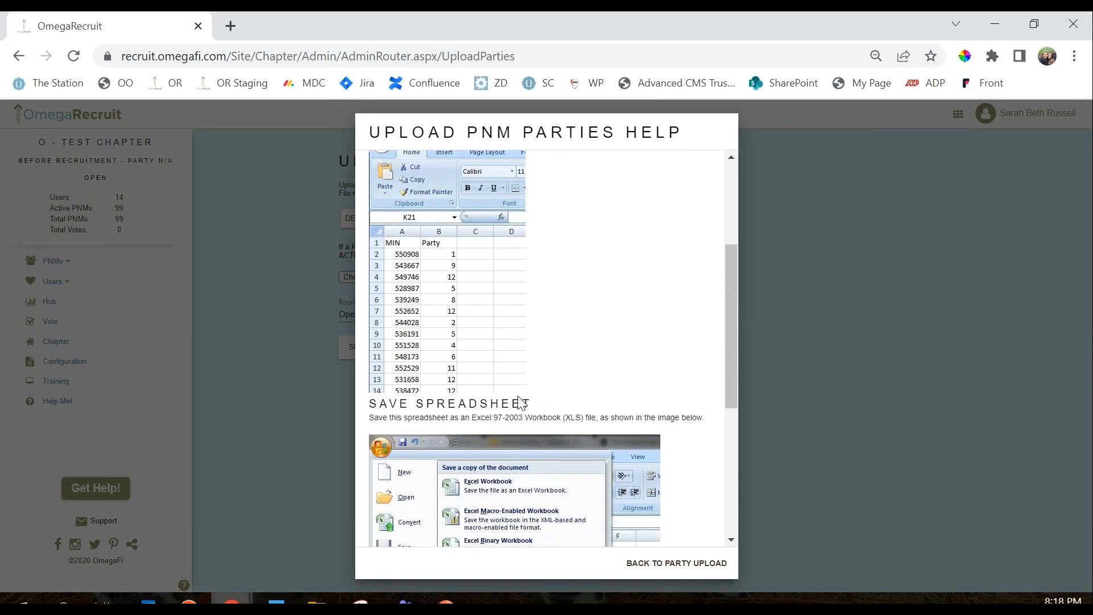
scroll(522, 404, "down", 2)
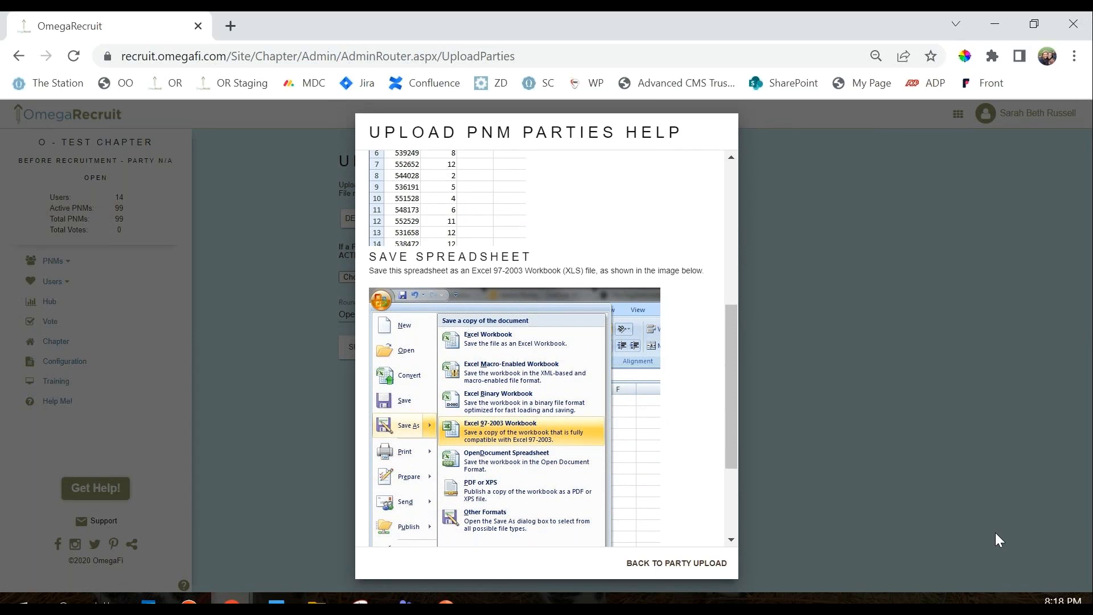
left_click(804, 217)
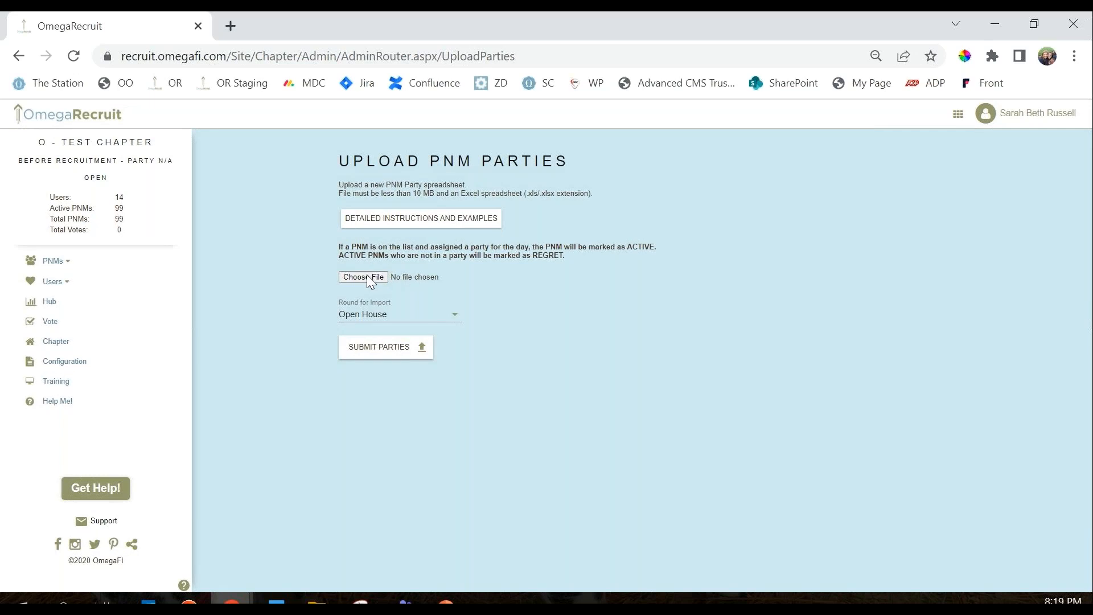
Upload the party spreadsheet parties1.xls from Downloads for the Open House round.
left_click(363, 277)
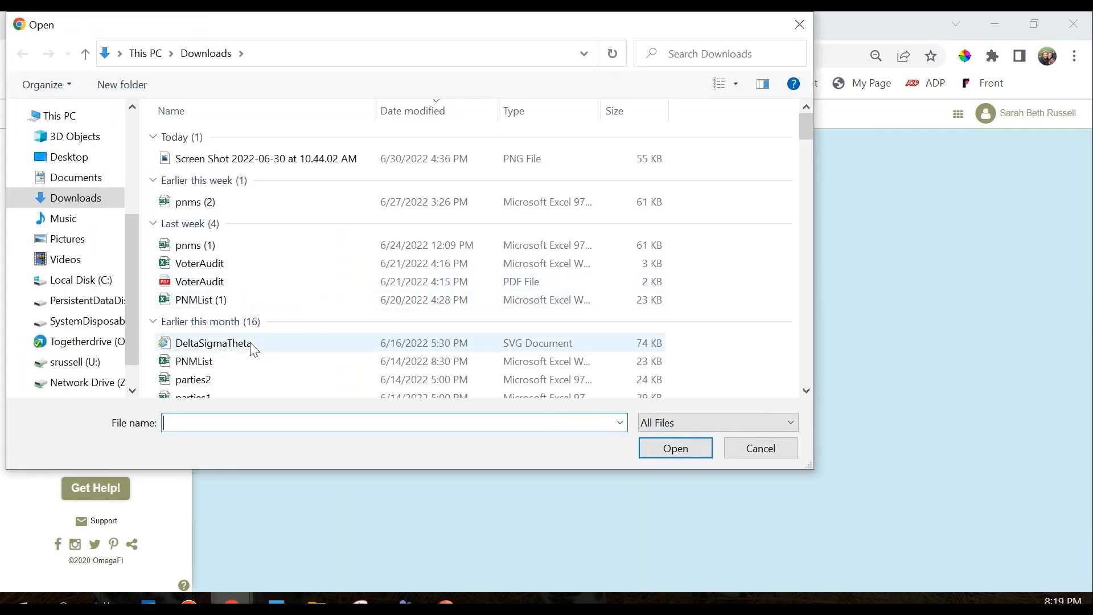
left_click(231, 358)
left_click(704, 447)
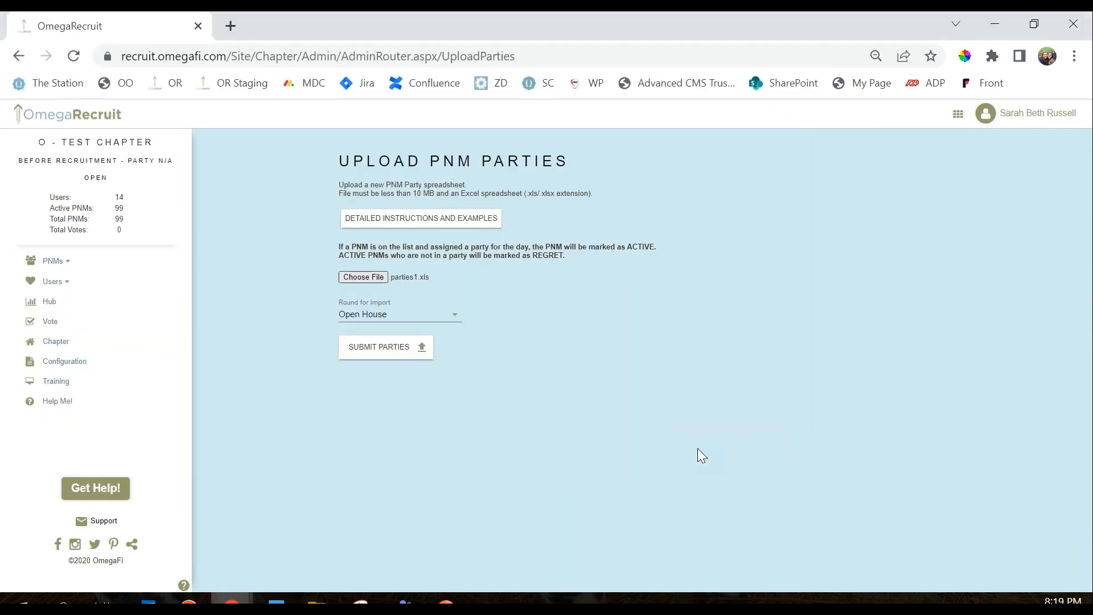
left_click(391, 322)
left_click(387, 320)
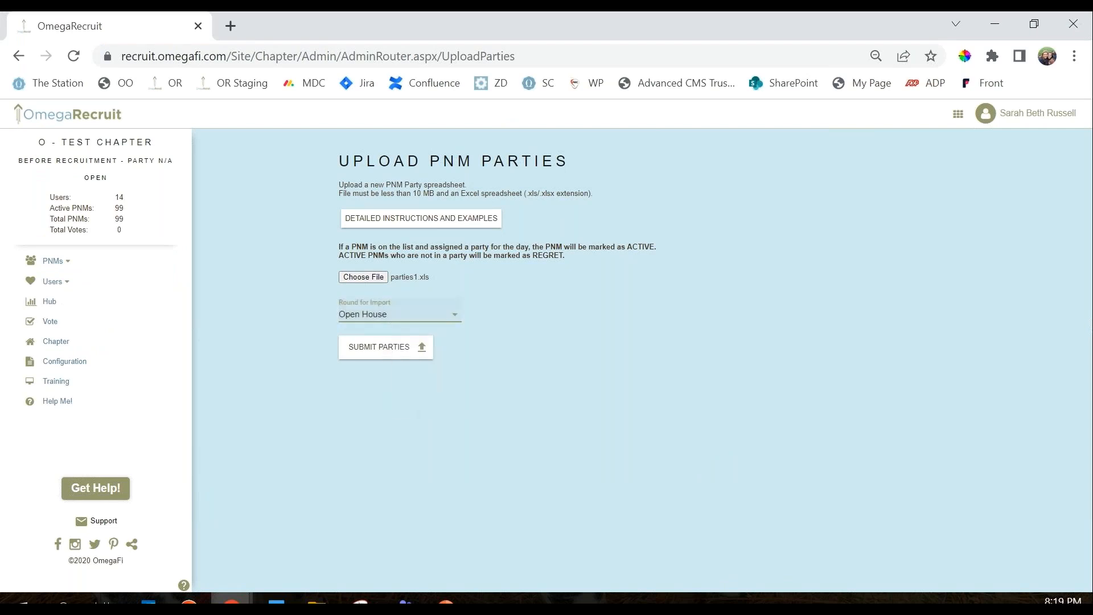
left_click(384, 359)
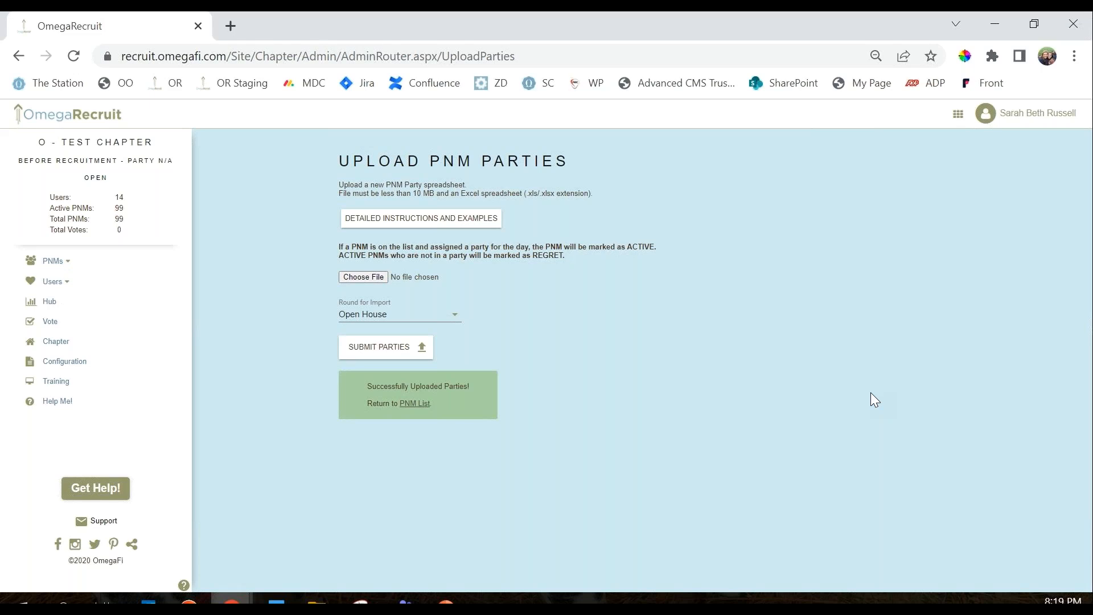
Return to the PNM list, review the party assignments and clear the "party asc" sort.
left_click(421, 402)
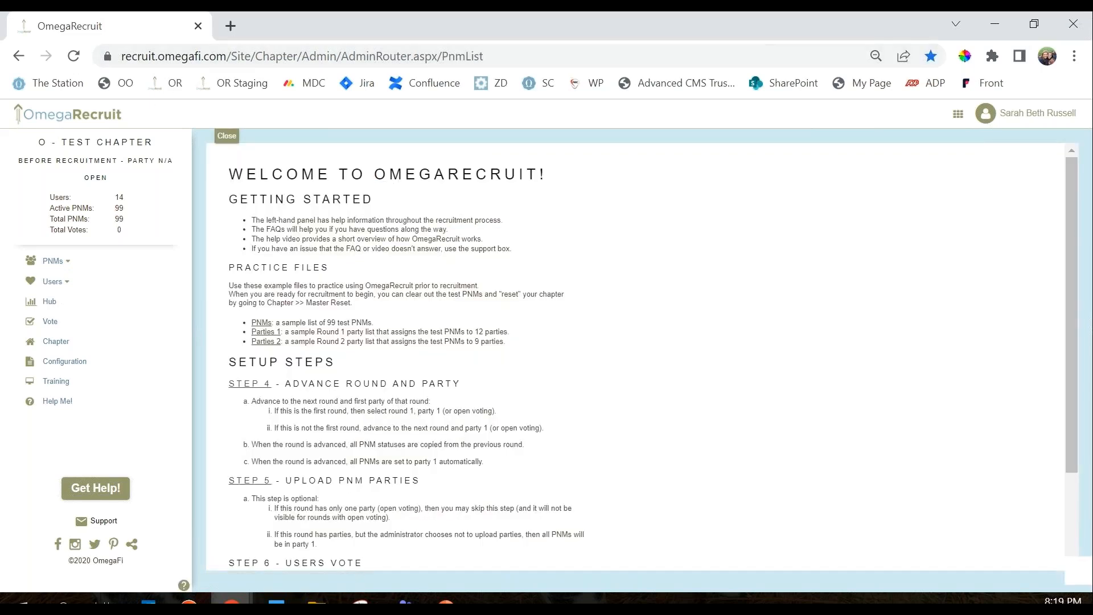
left_click(227, 135)
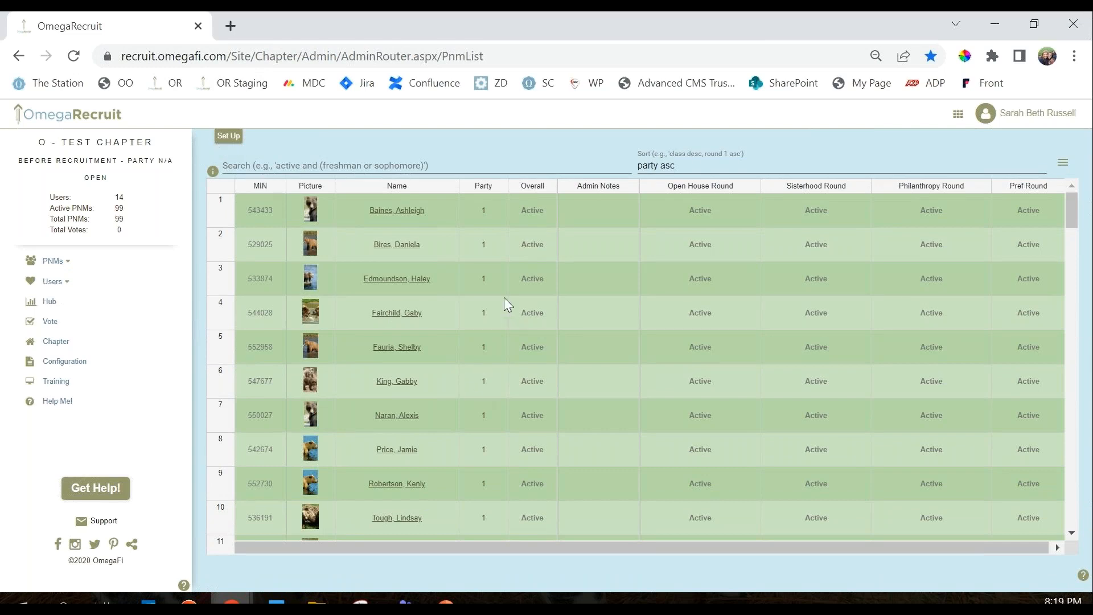
scroll(504, 375, "down", 8)
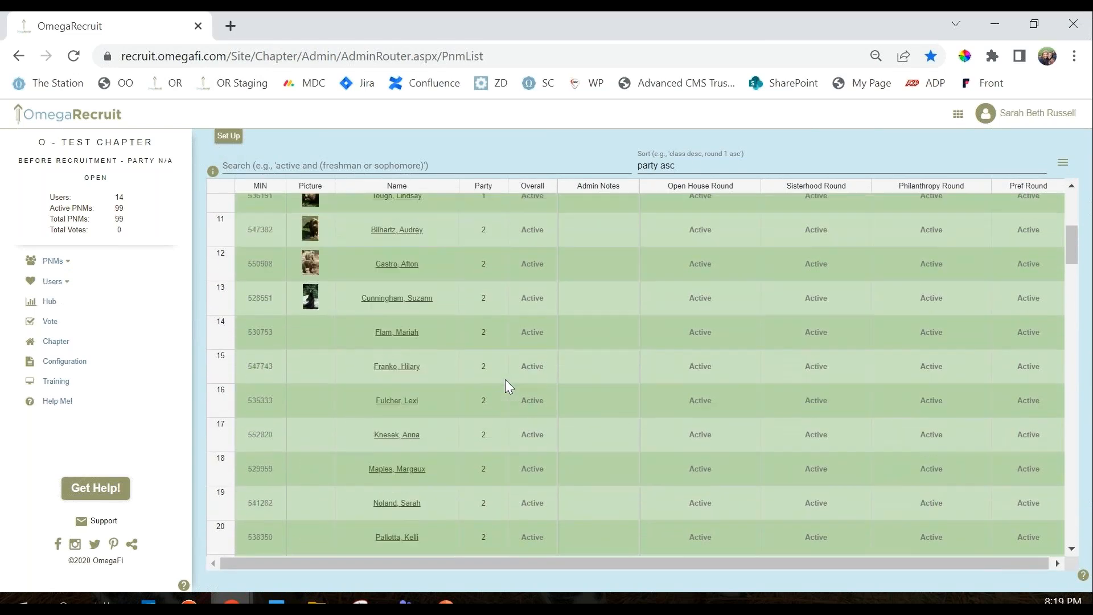
scroll(505, 379, "up", 8)
triple_click(696, 167)
key("BackSpace")
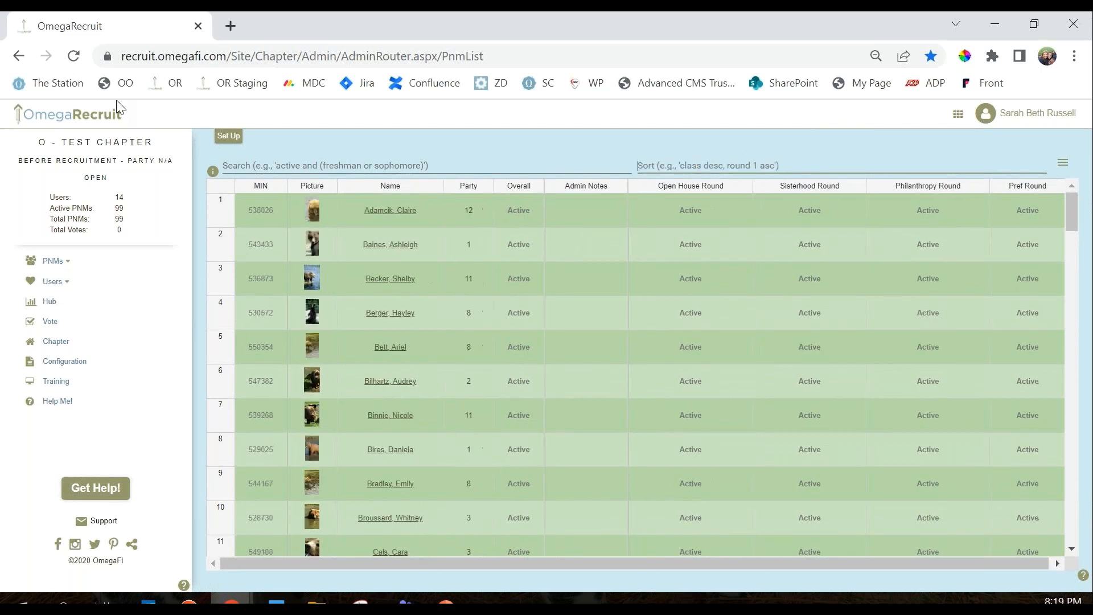
Reopen the setup steps and read the remaining ones, from Step 4 through Step 8.
left_click(228, 135)
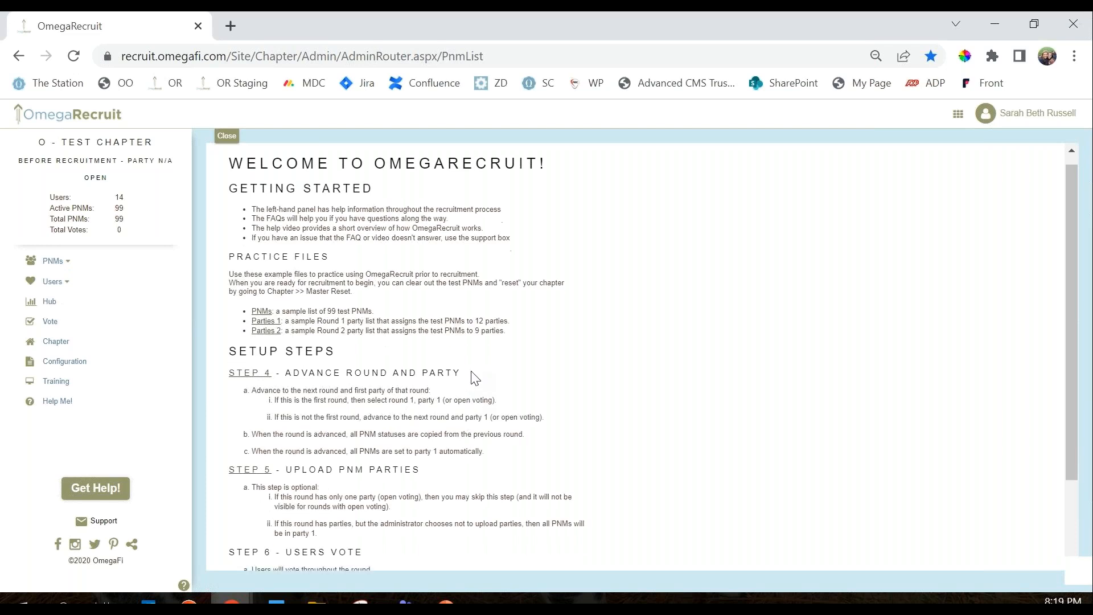
scroll(473, 370, "down", 2)
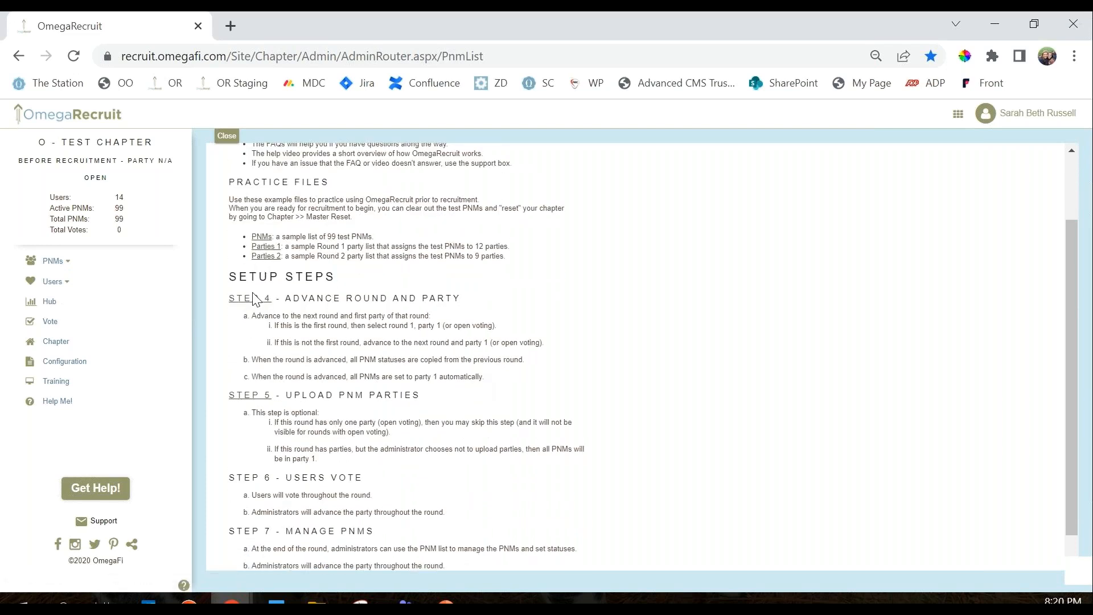
scroll(254, 299, "down", 1)
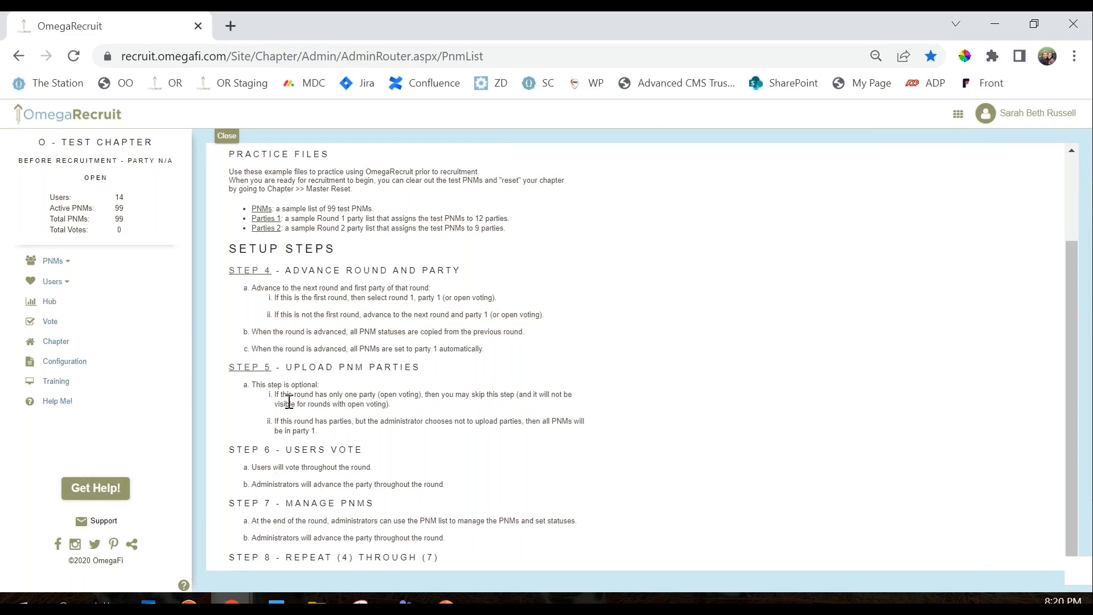
Reread the remaining setup steps, expand the PNM section's pages, and close the instructions to return to the PNM list.
scroll(290, 402, "up", 4)
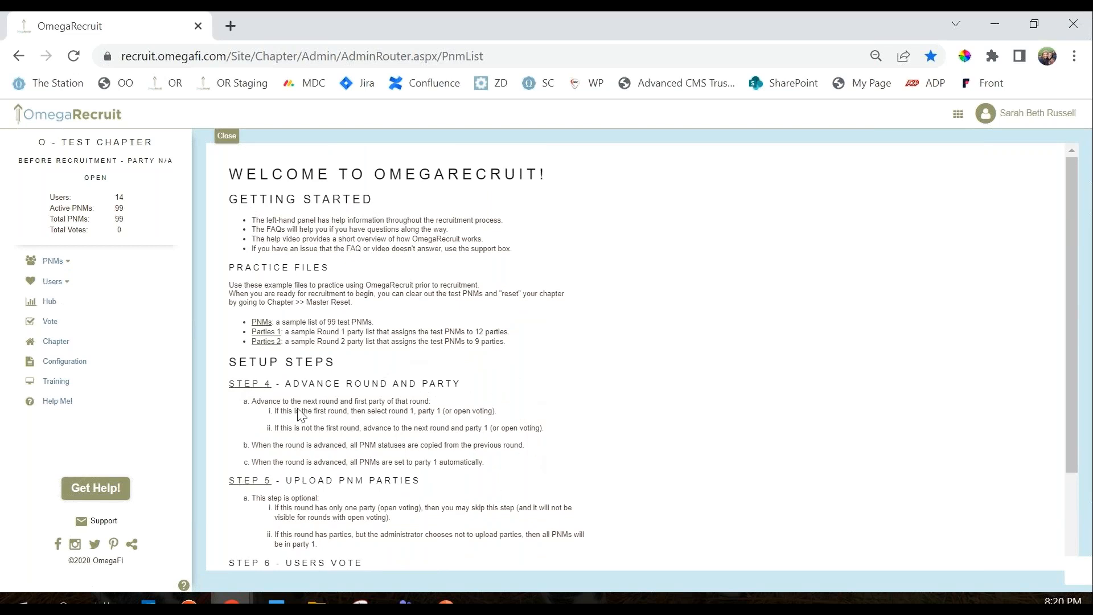
scroll(302, 535, "down", 3)
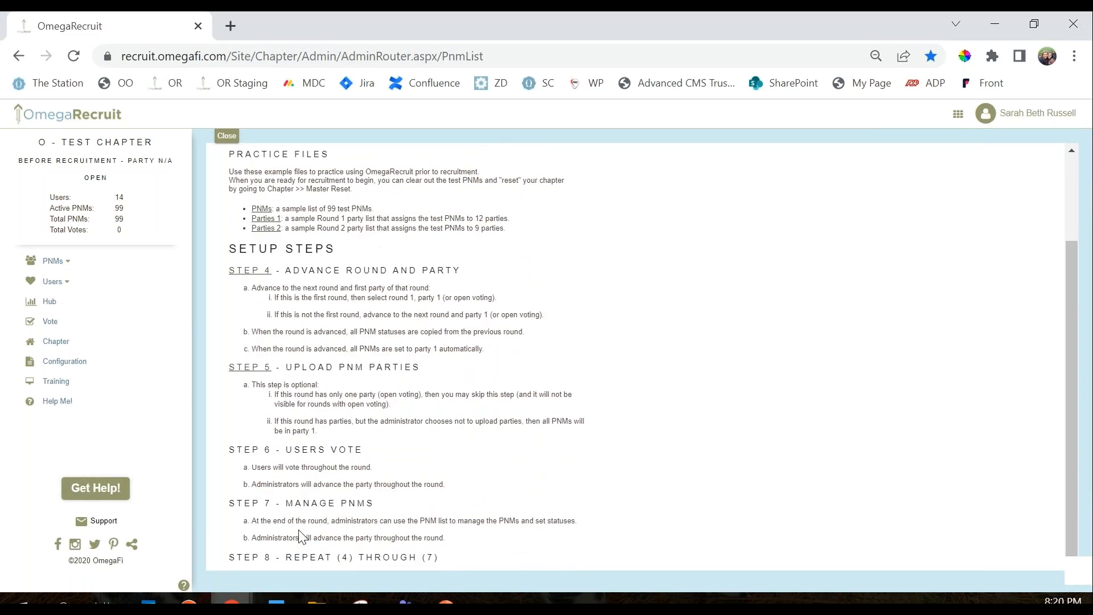
scroll(301, 532, "up", 3)
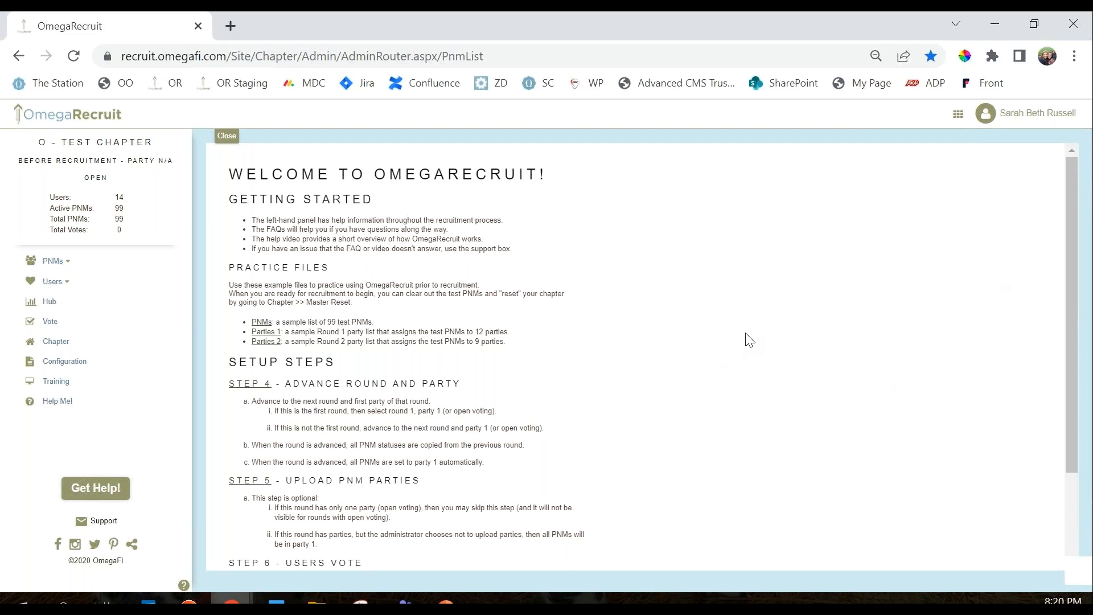
left_click(53, 261)
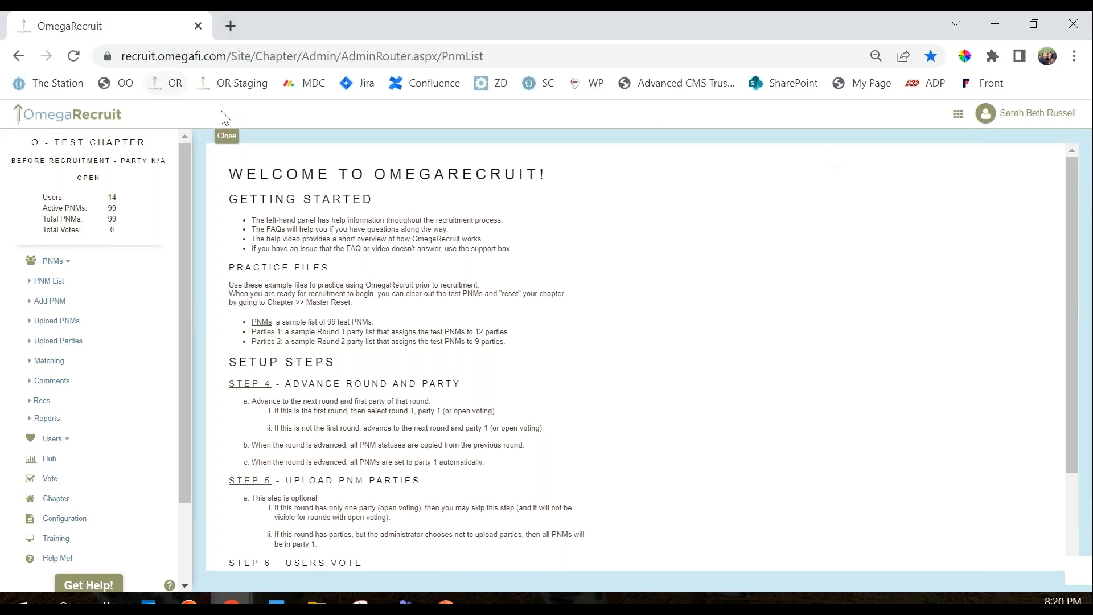
left_click(229, 136)
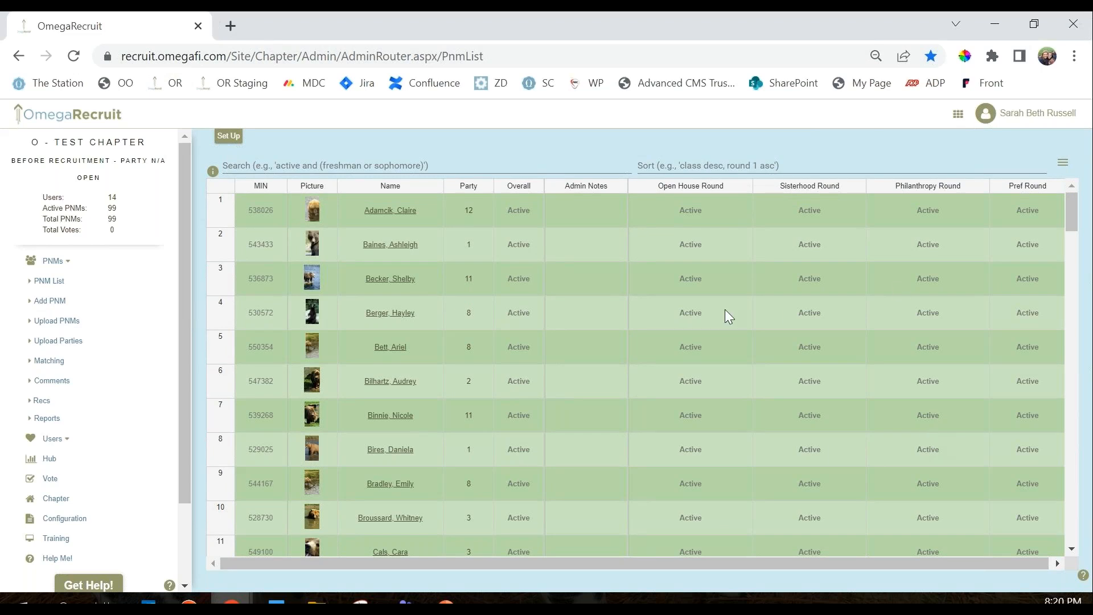
left_click(227, 137)
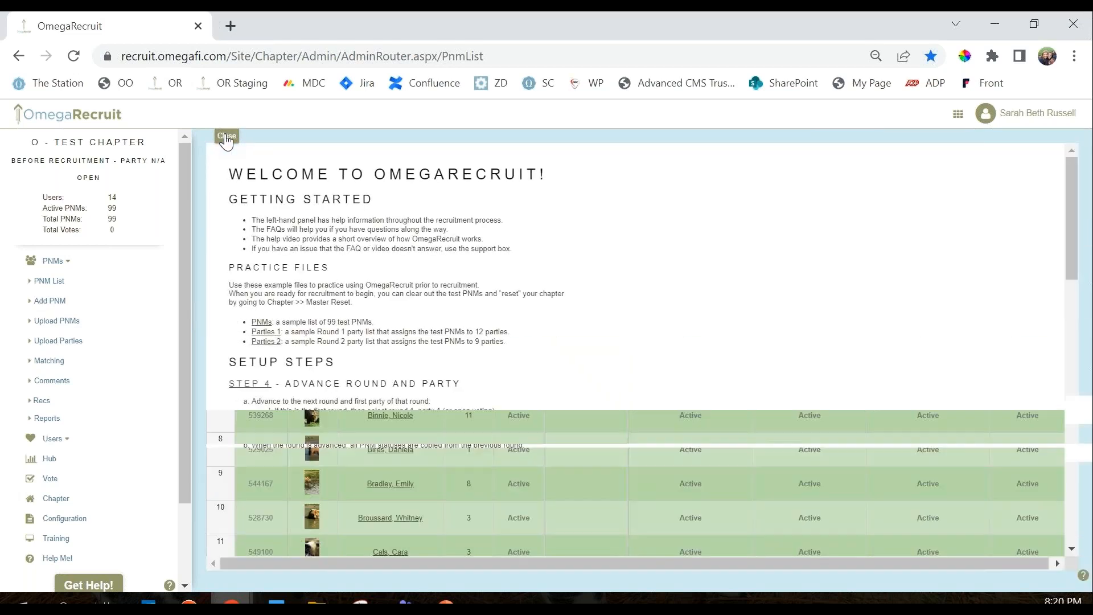
left_click(227, 138)
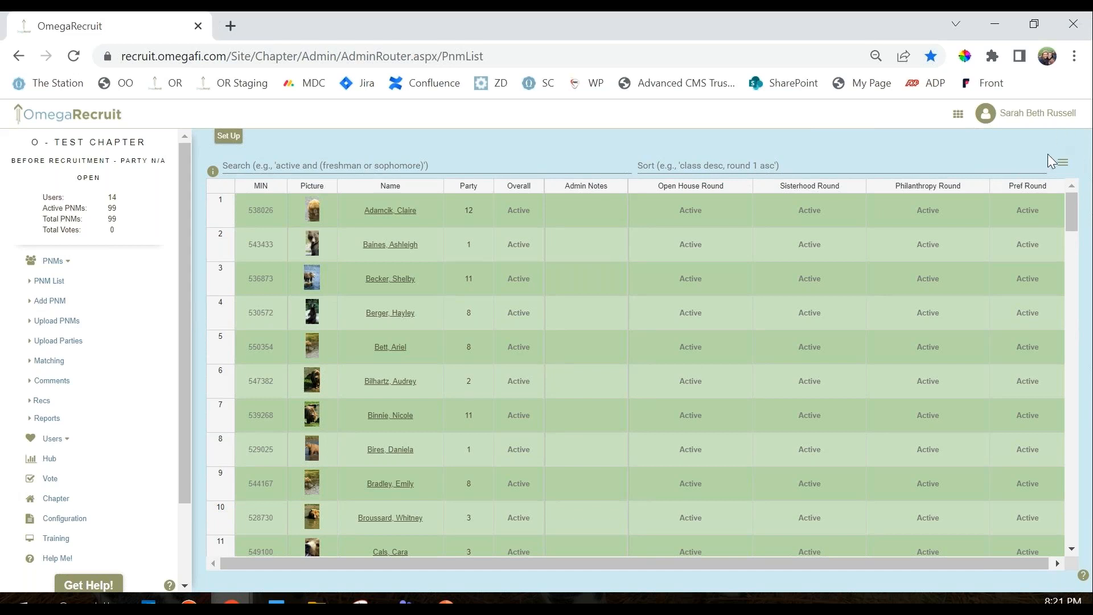
Add the Starred, HS GPA, Legacy, Hometown and Interests columns to the PNM list.
left_click(1063, 170)
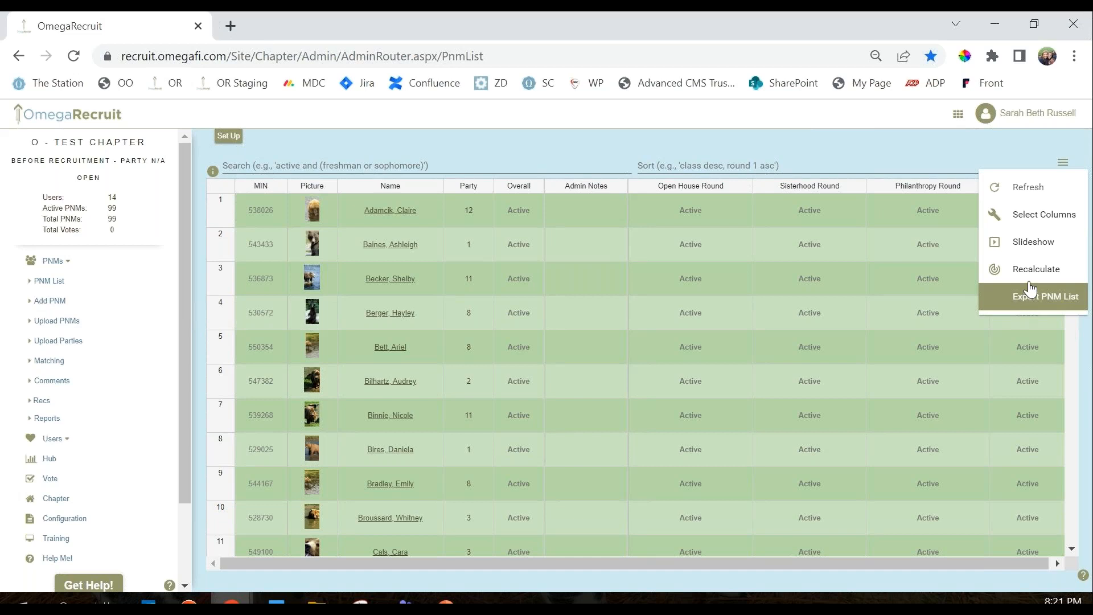
left_click(1037, 222)
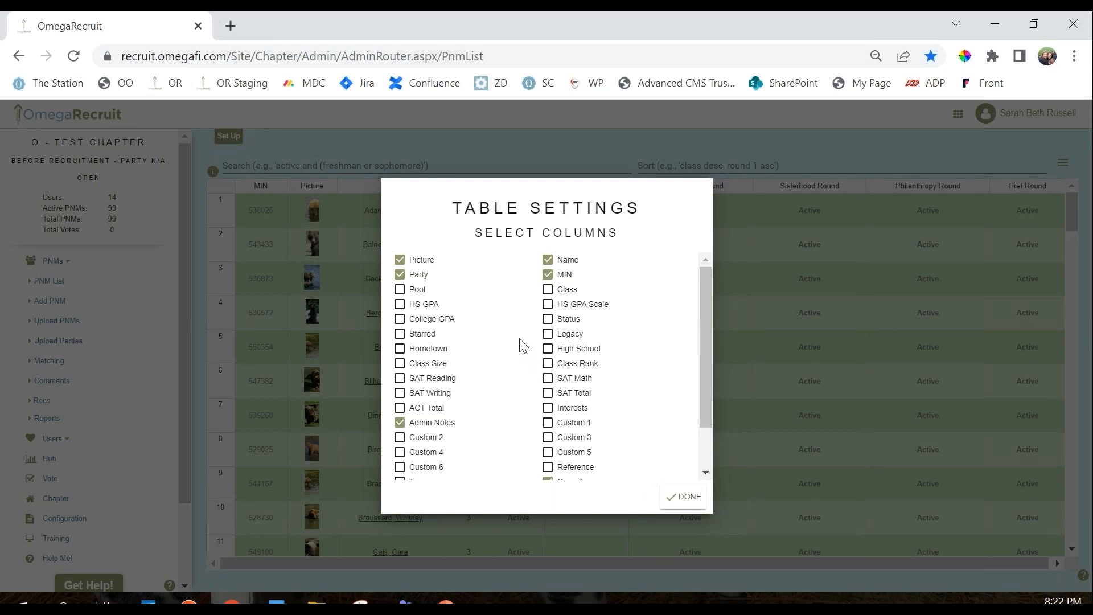
left_click(405, 332)
left_click(400, 304)
left_click(550, 337)
left_click(400, 349)
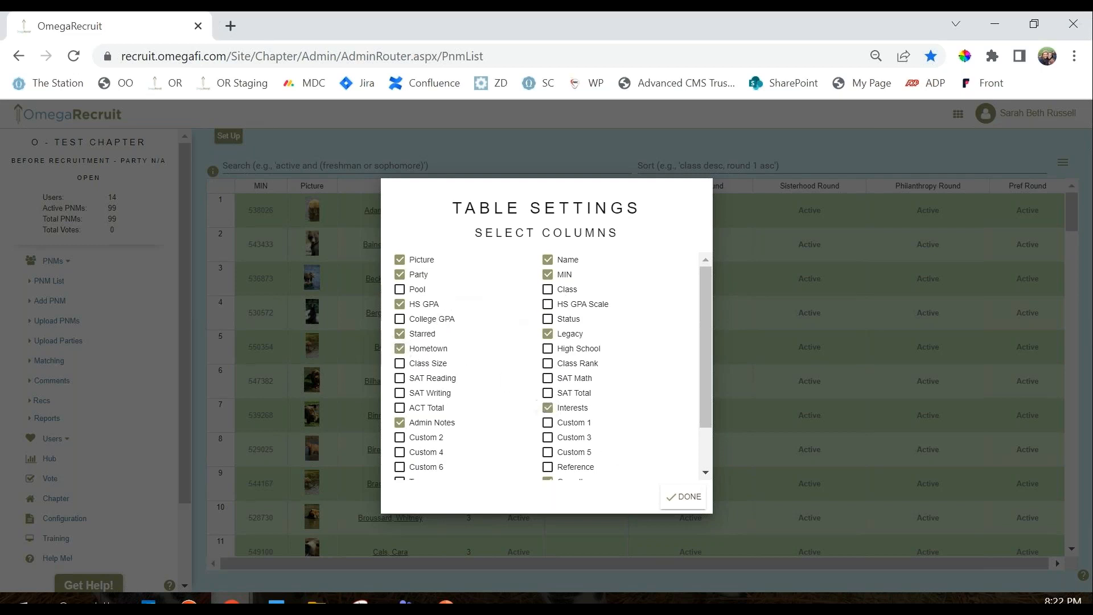
left_click(683, 497)
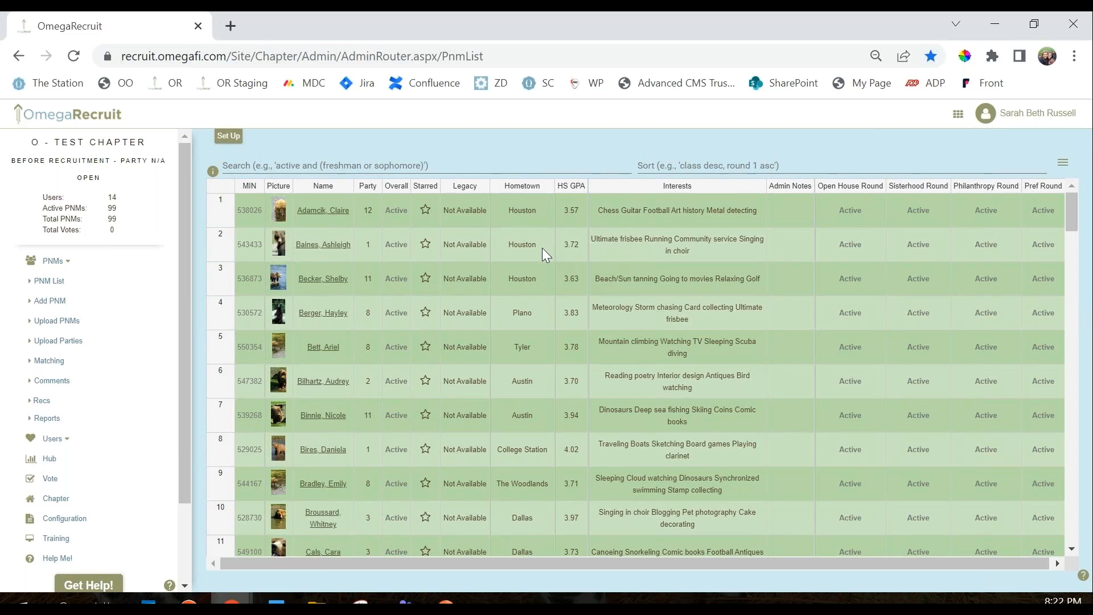
Enter the admin note "graduated early from HS" for the first PNM and check that PNM's picture URL.
double_click(757, 214)
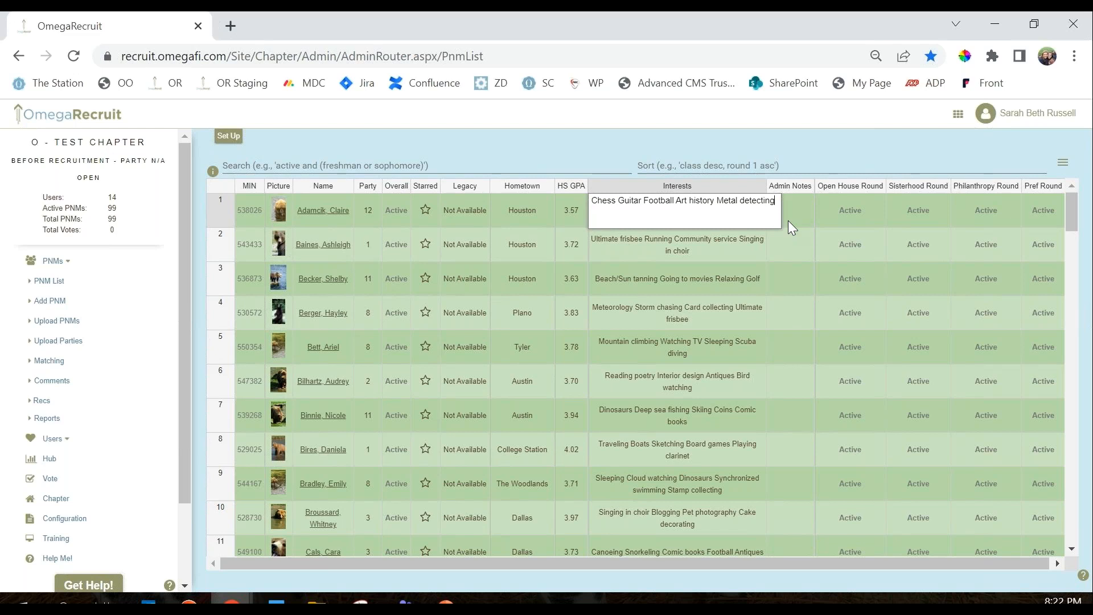
key("Tab")
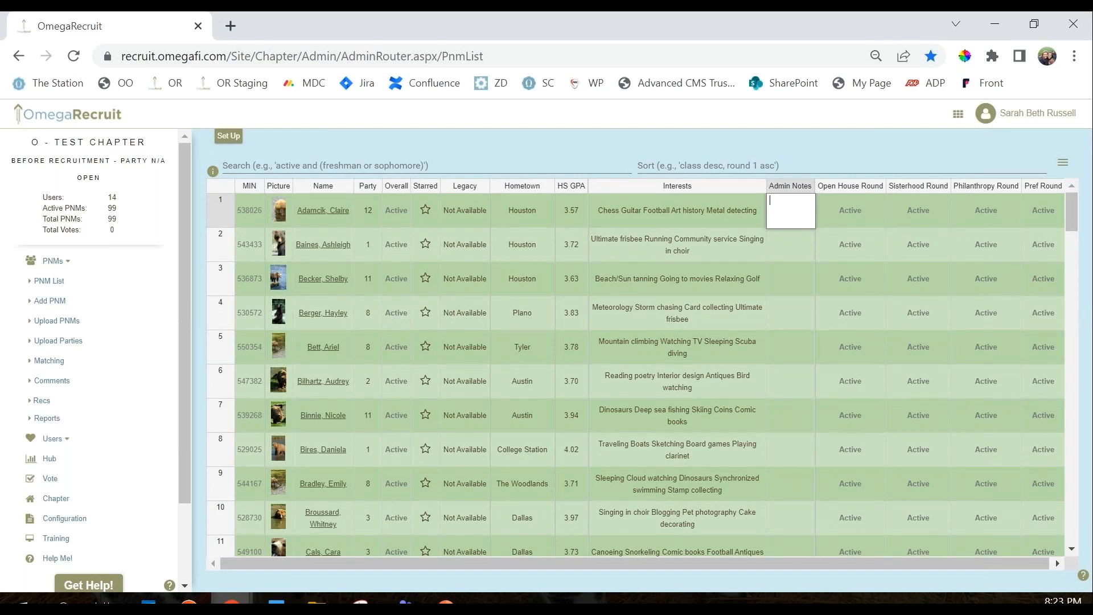
type("graduated early from HS")
key("Tab")
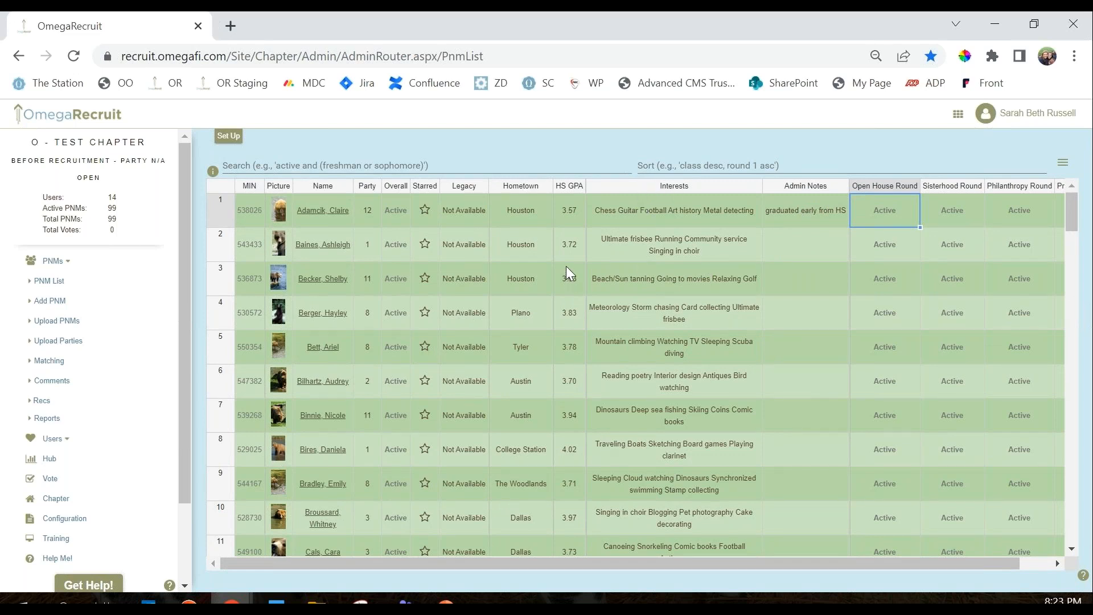
double_click(288, 217)
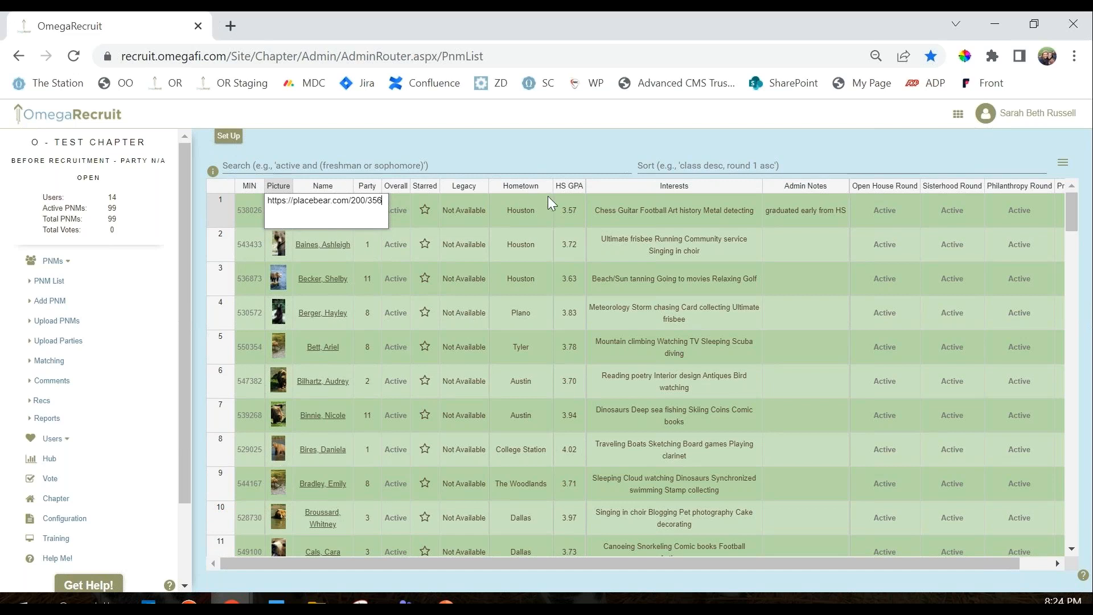
key("Return")
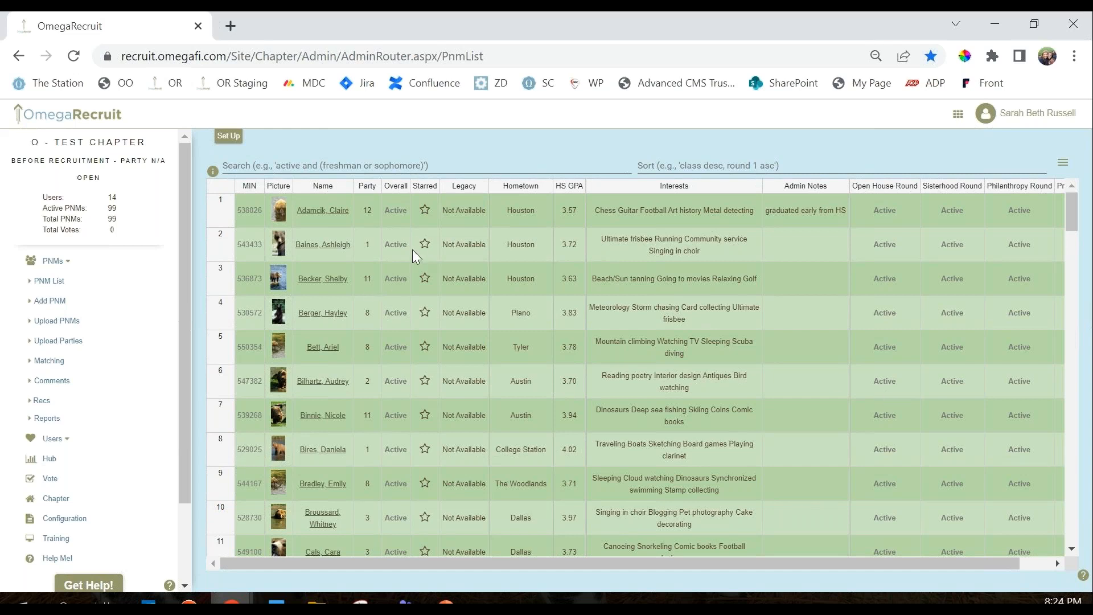
Star the PNMs in rows 1, 5, 2 and 9 of the list.
left_click(430, 218)
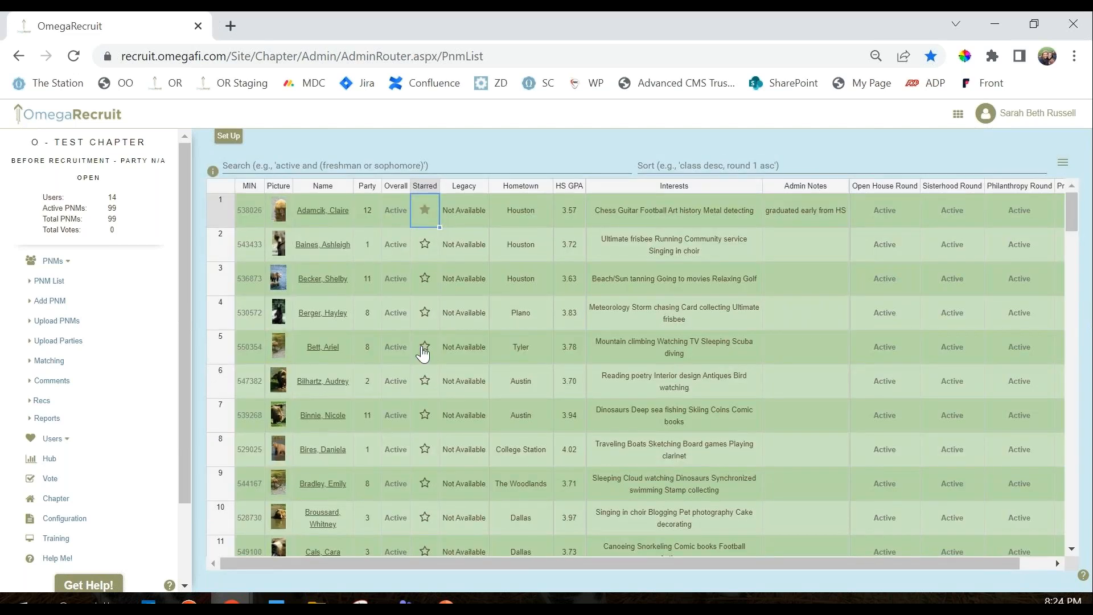
left_click(424, 350)
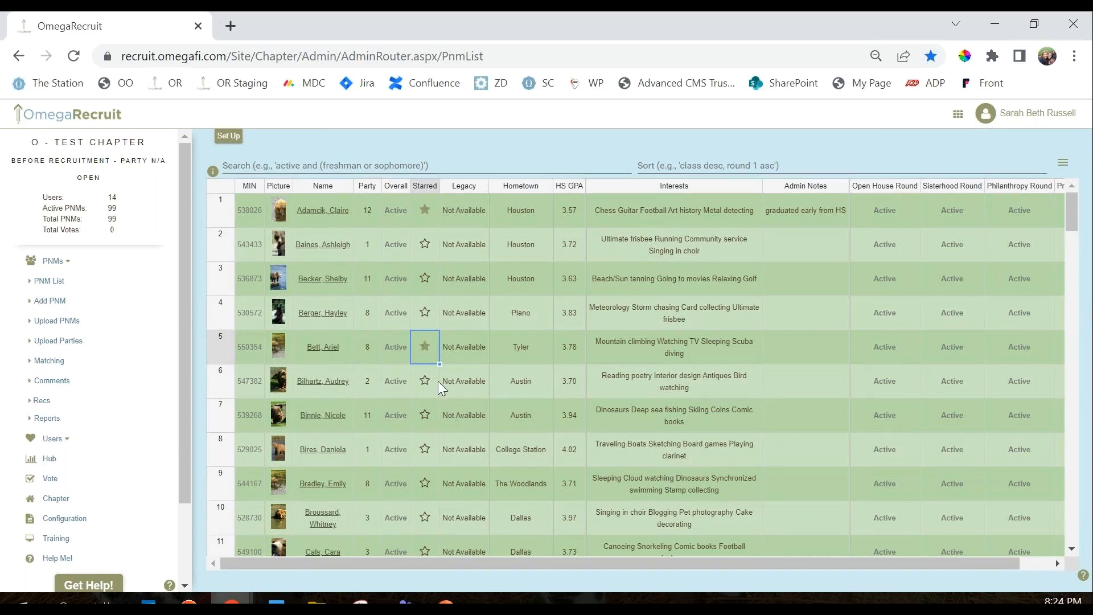
left_click(425, 243)
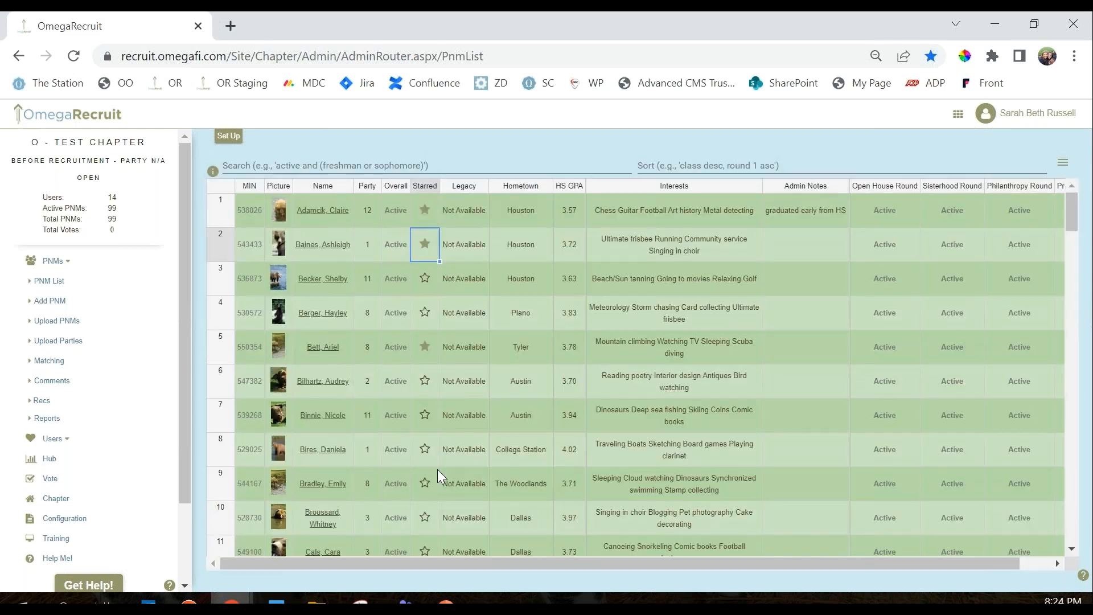
left_click(433, 480)
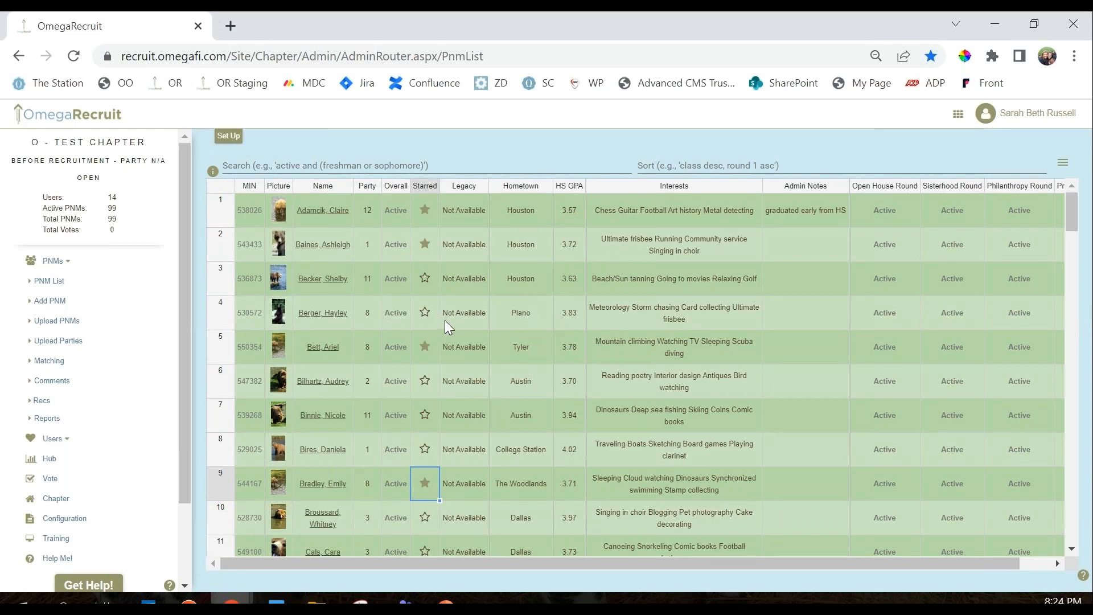
Move the Interests and Admin Notes columns directly after Overall, with Admin Notes placed before Interests.
left_click_drag(814, 186, 618, 197)
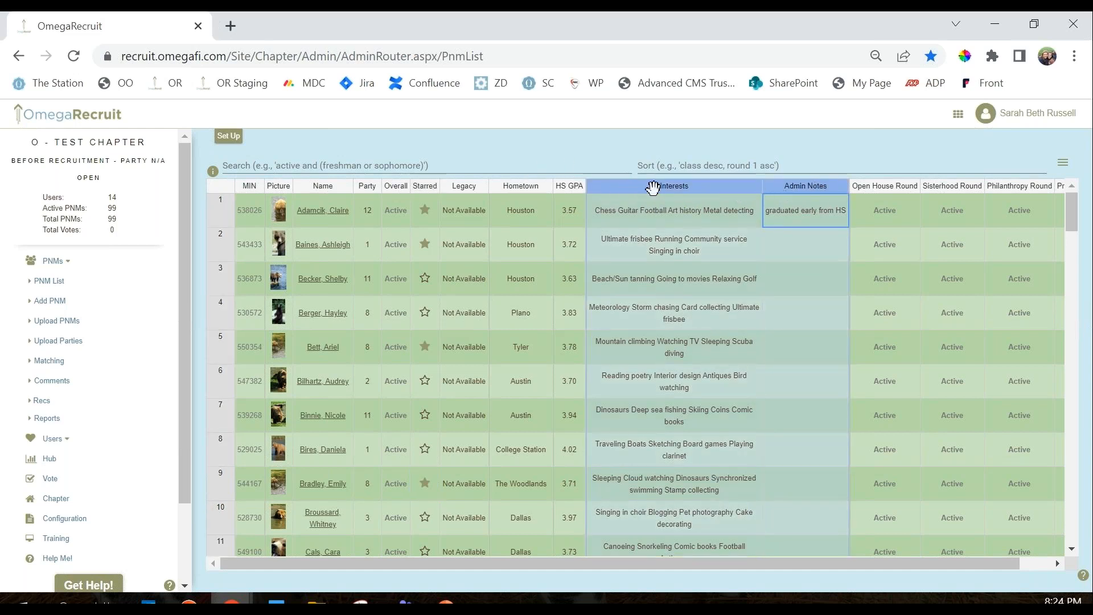
left_click_drag(789, 183, 402, 196)
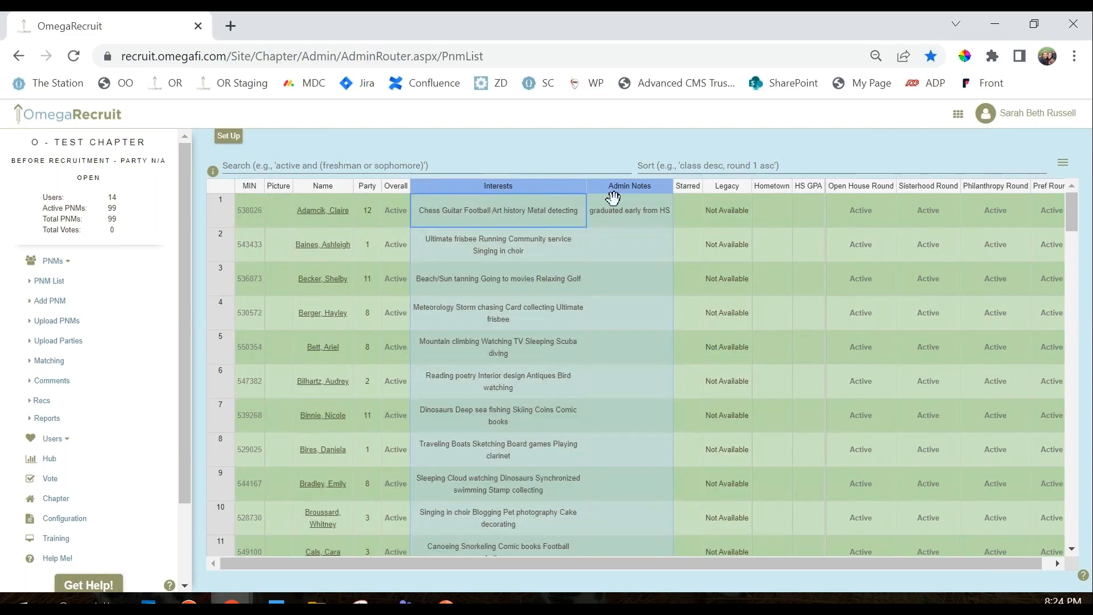
left_click(645, 189)
left_click_drag(645, 194, 440, 175)
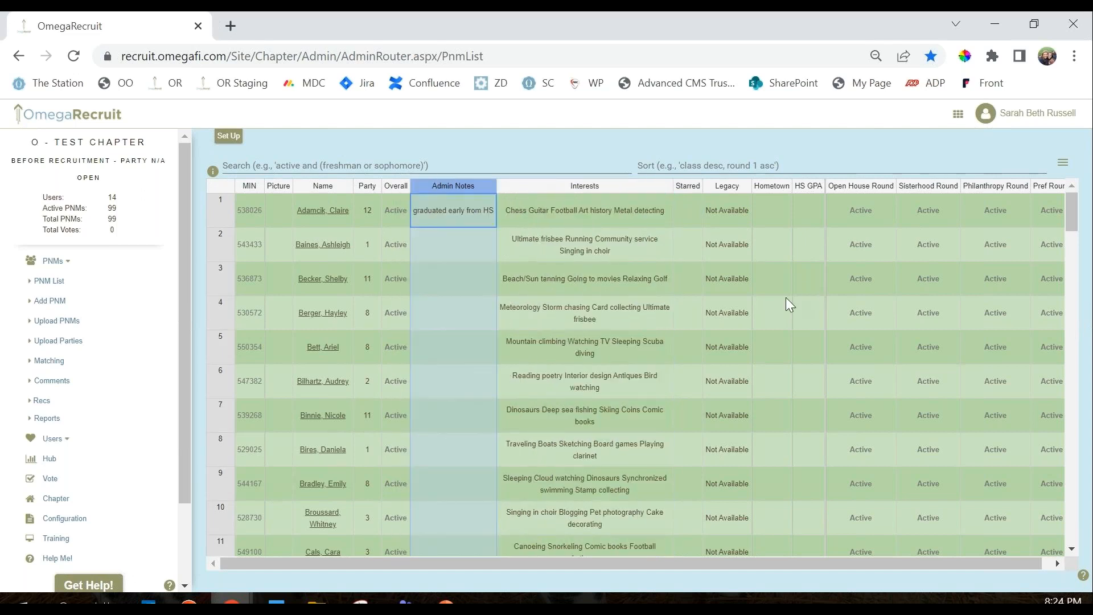
Filter the PNM list with the search term "freshman".
left_click(556, 154)
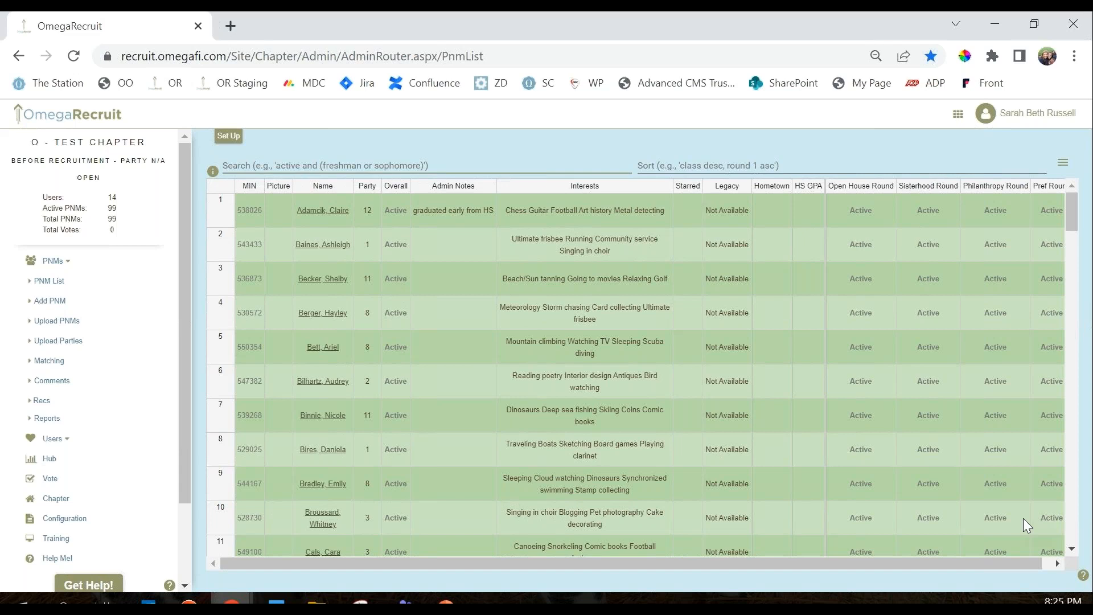
left_click(396, 166)
type("freshman")
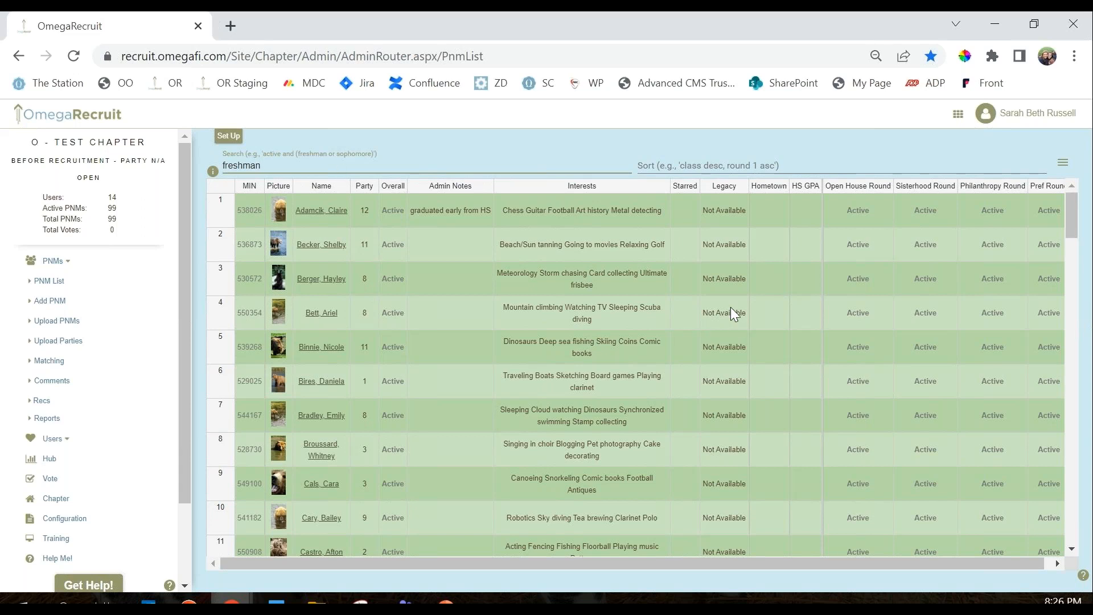
Read the help on searching and sorting the PNM list, including the operators and sort examples, and close it.
left_click(213, 172)
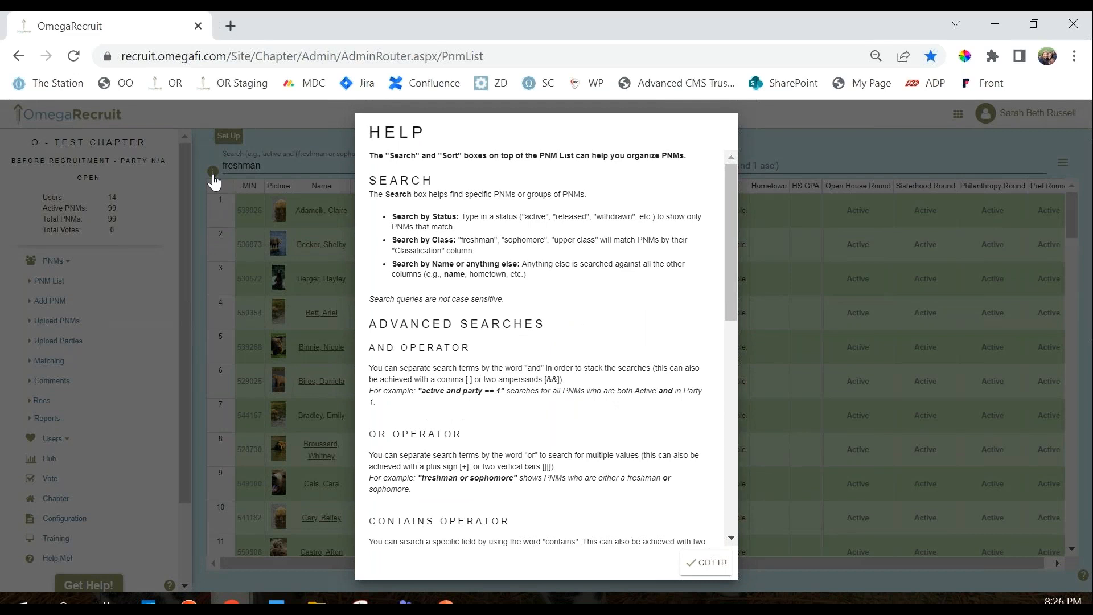
left_click(213, 174)
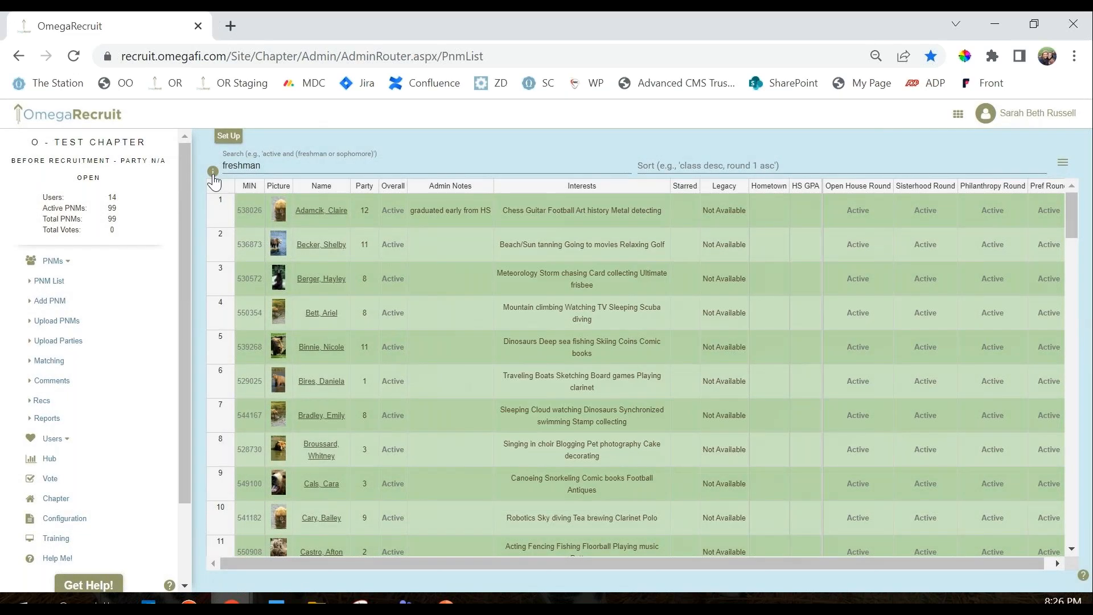
left_click(213, 175)
scroll(490, 208, "down", 9)
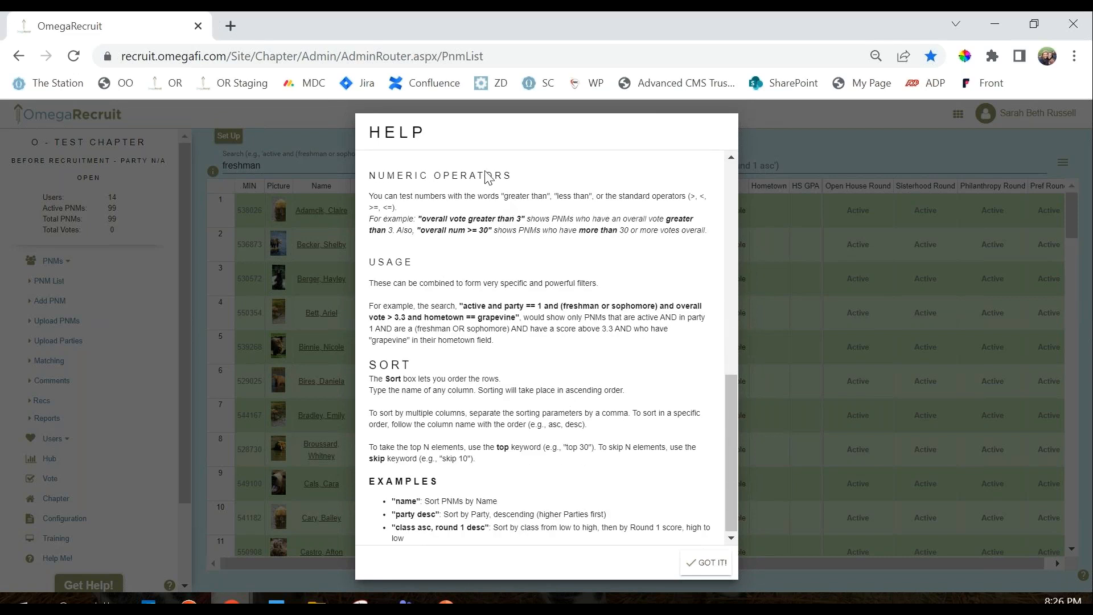
scroll(589, 477, "up", 10)
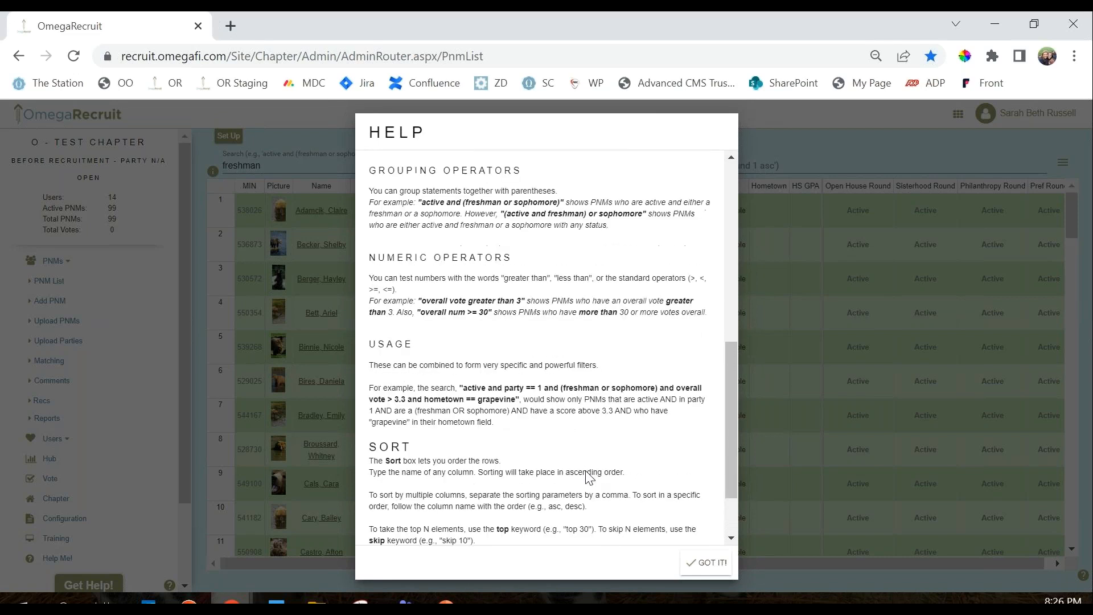
left_click(703, 569)
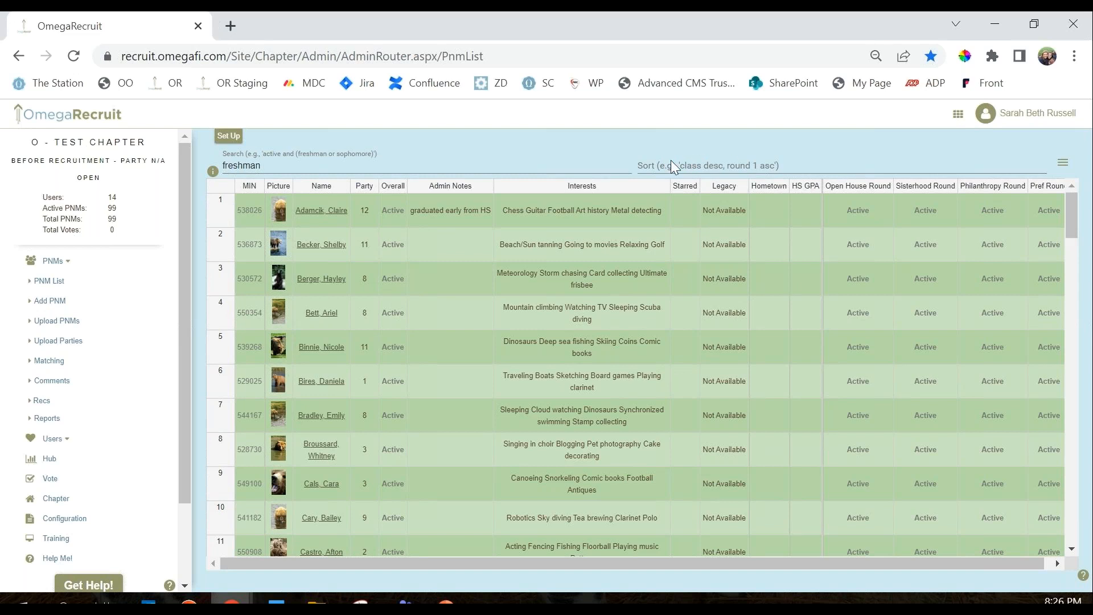
Sort the filtered PNM list by party in ascending order and look through the rows.
left_click(367, 188)
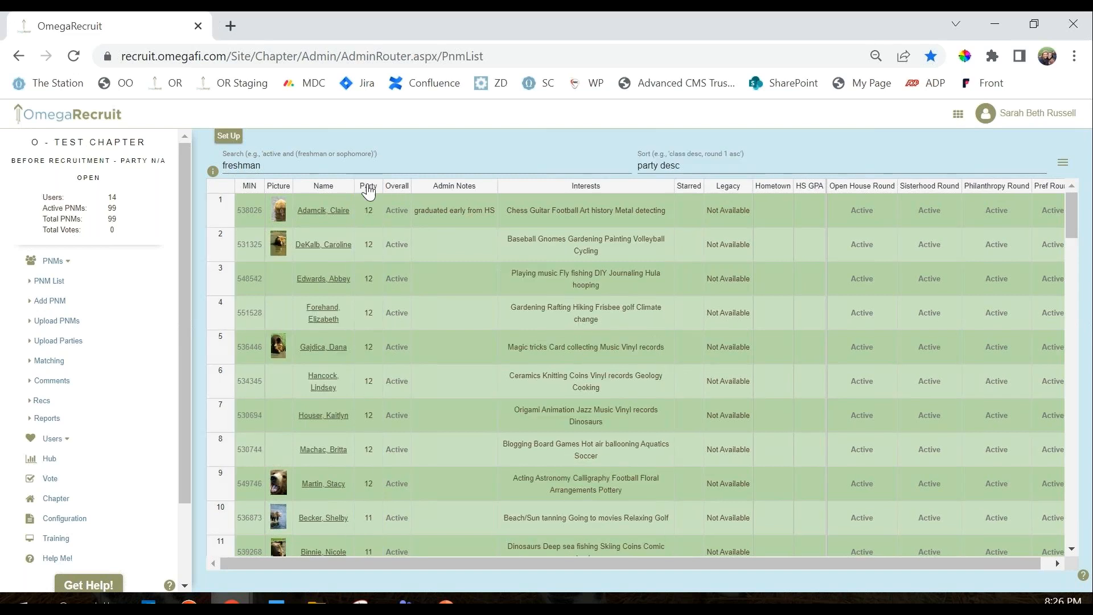
left_click(369, 188)
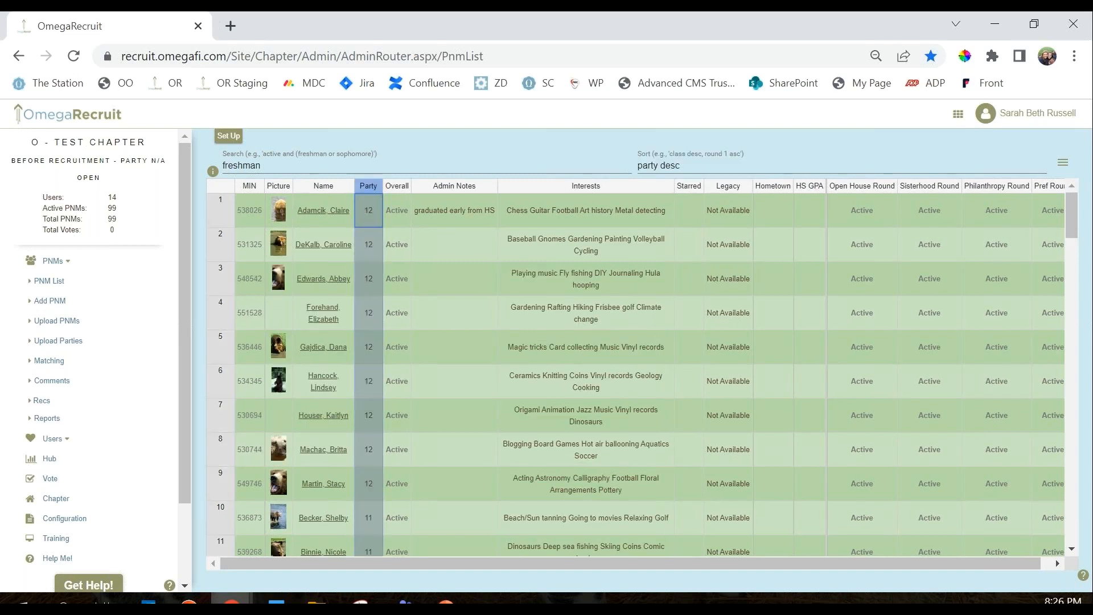
left_click(374, 191)
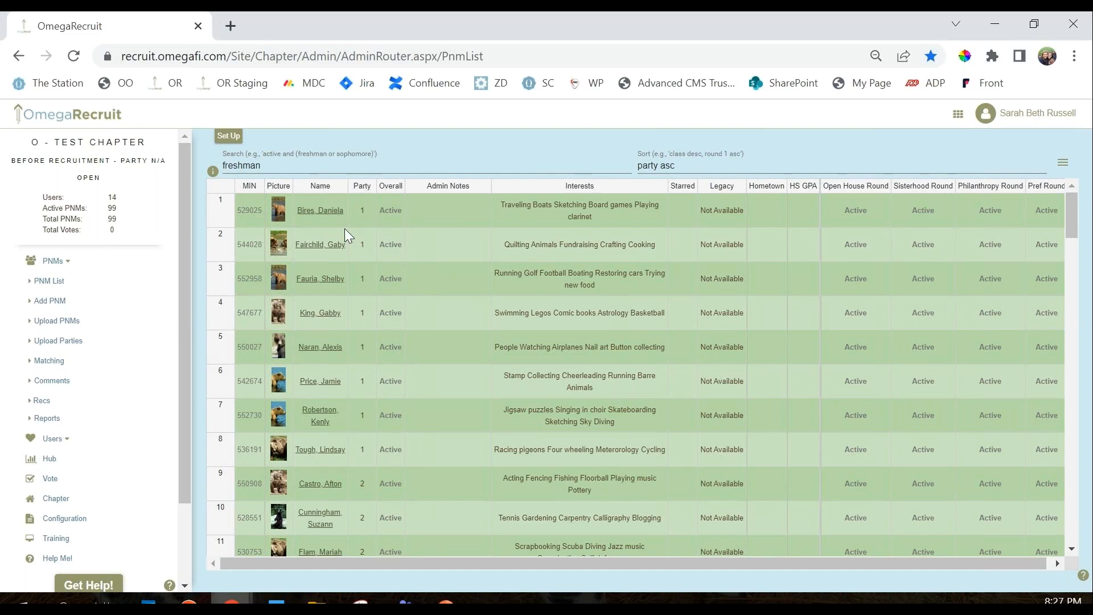
scroll(358, 370, "down", 8)
Start the slideshow of the filtered and sorted PNM list and advance to the first PNM's slide.
left_click(1059, 161)
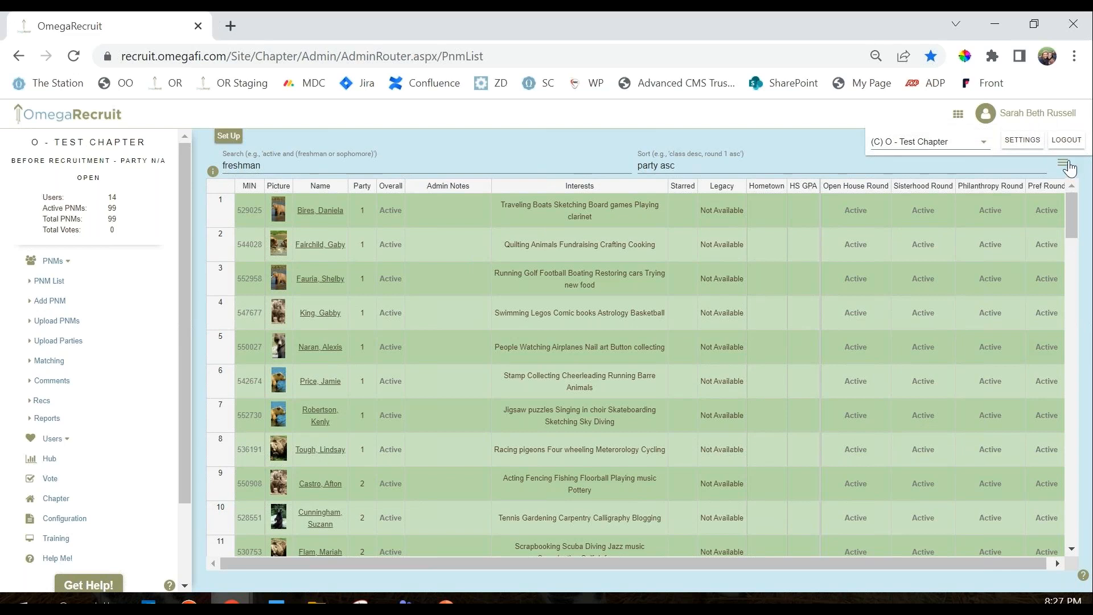
left_click(1062, 162)
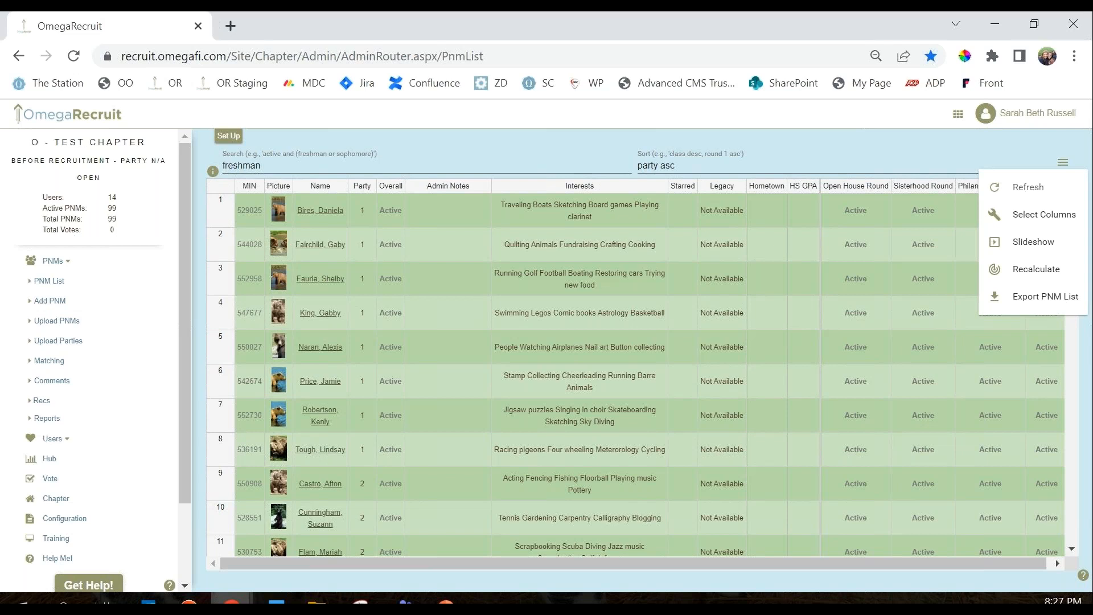
left_click(1047, 241)
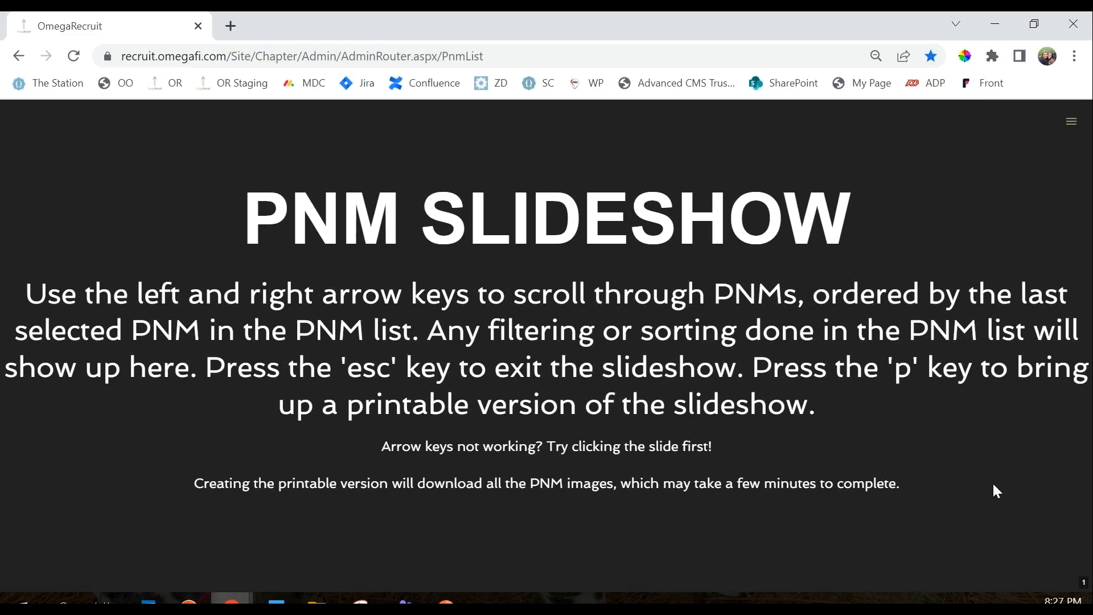
key("Right")
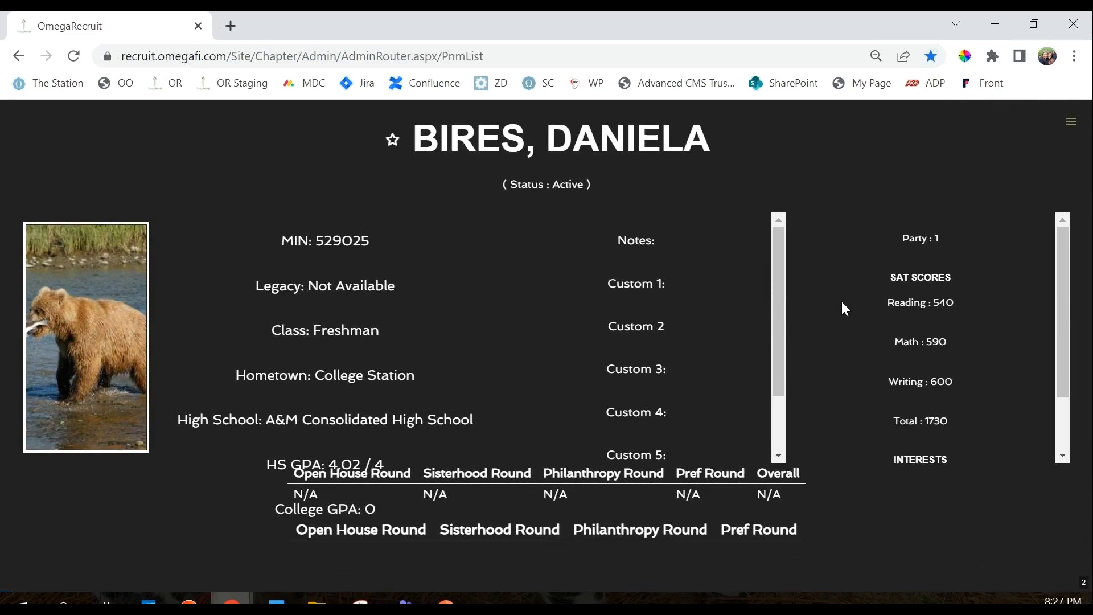
Hide the Custom 1 through Custom 6 fields on the slideshow slides, leaving Comments shown.
left_click(1070, 125)
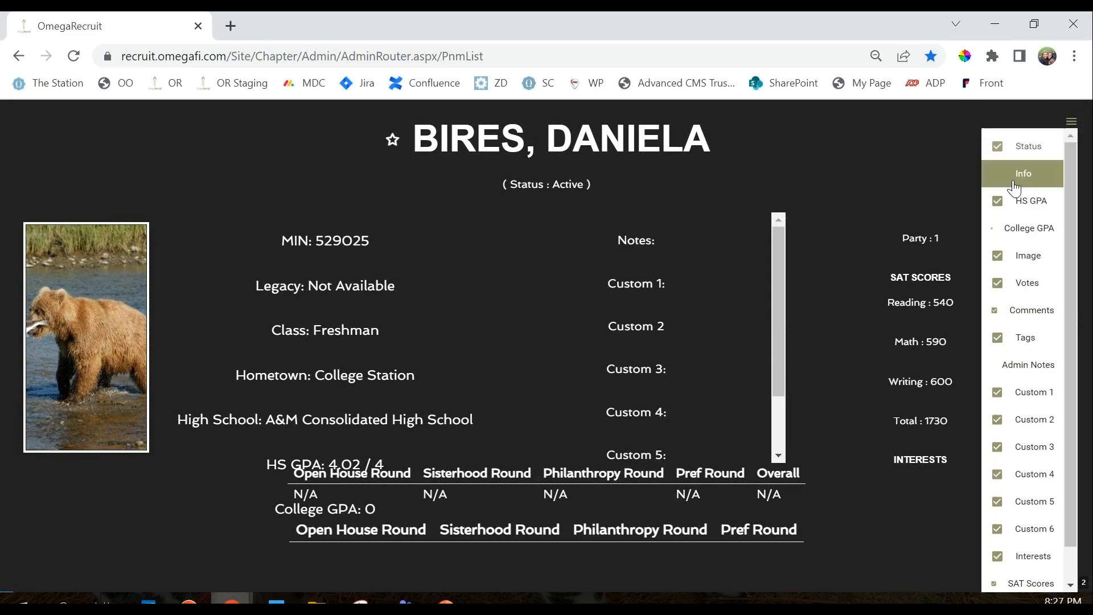
left_click(1020, 320)
left_click(1020, 318)
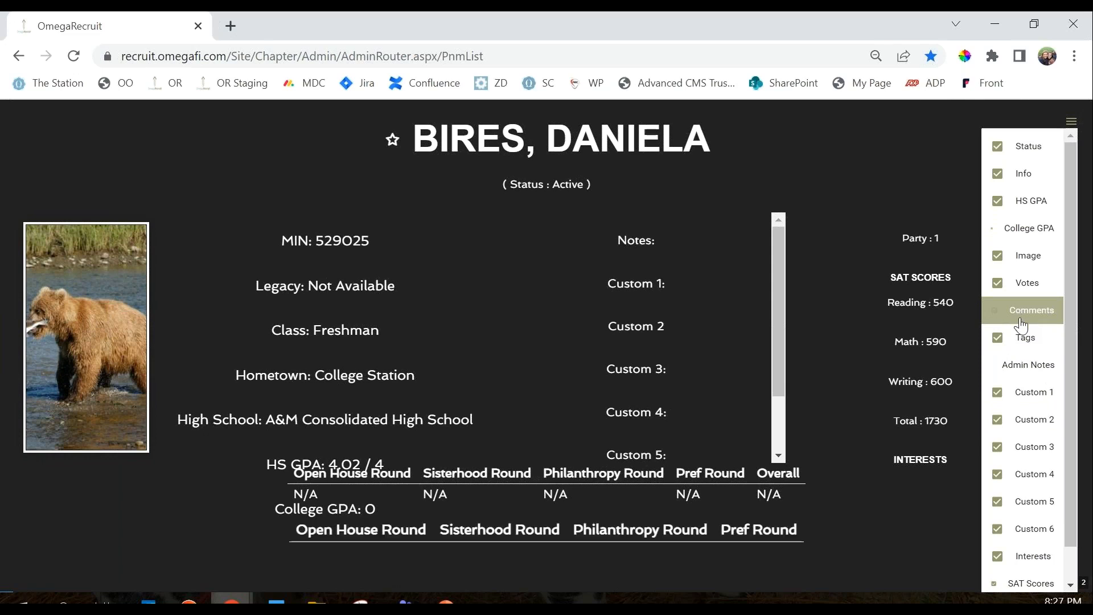
left_click(1031, 392)
left_click(1029, 420)
left_click(1032, 447)
left_click(1031, 475)
left_click(1029, 501)
left_click(1029, 529)
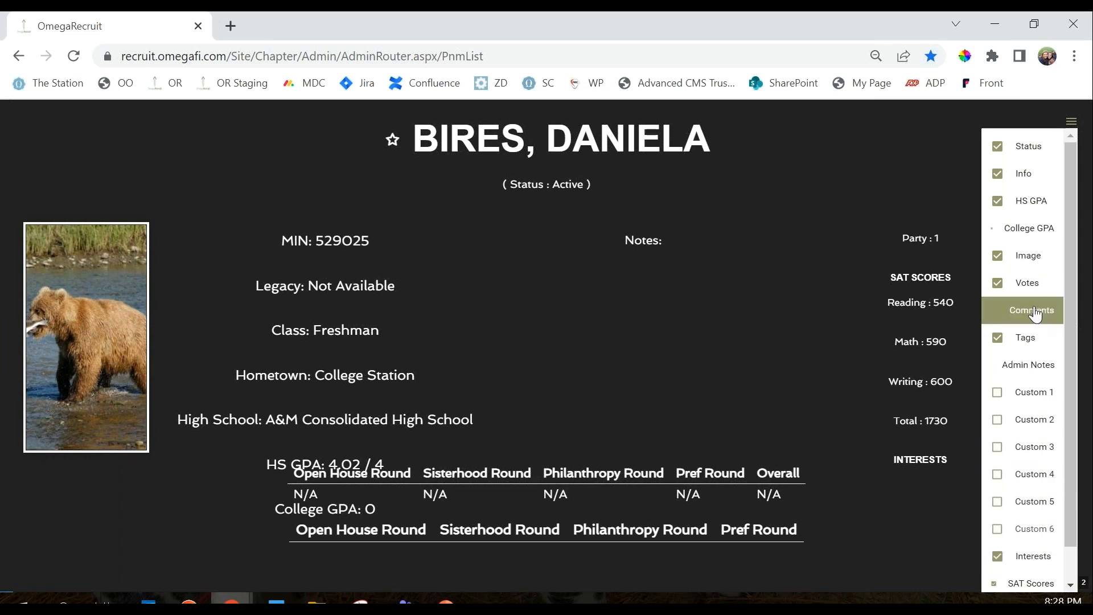
Check the remaining slide display options and toggle the Image field off and on again.
scroll(1025, 296, "down", 1)
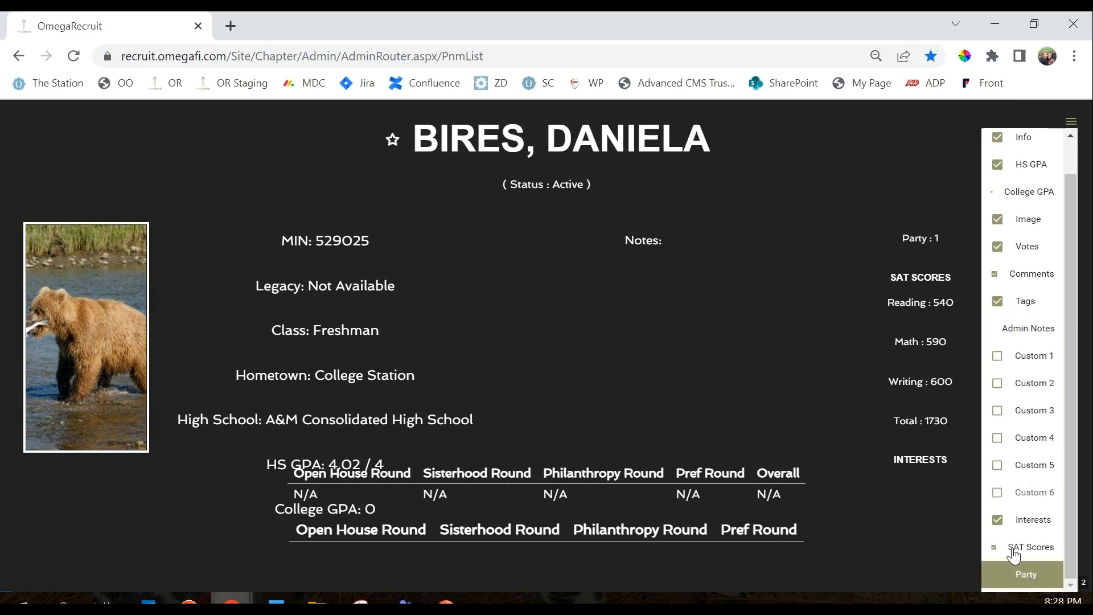
scroll(1019, 370, "up", 1)
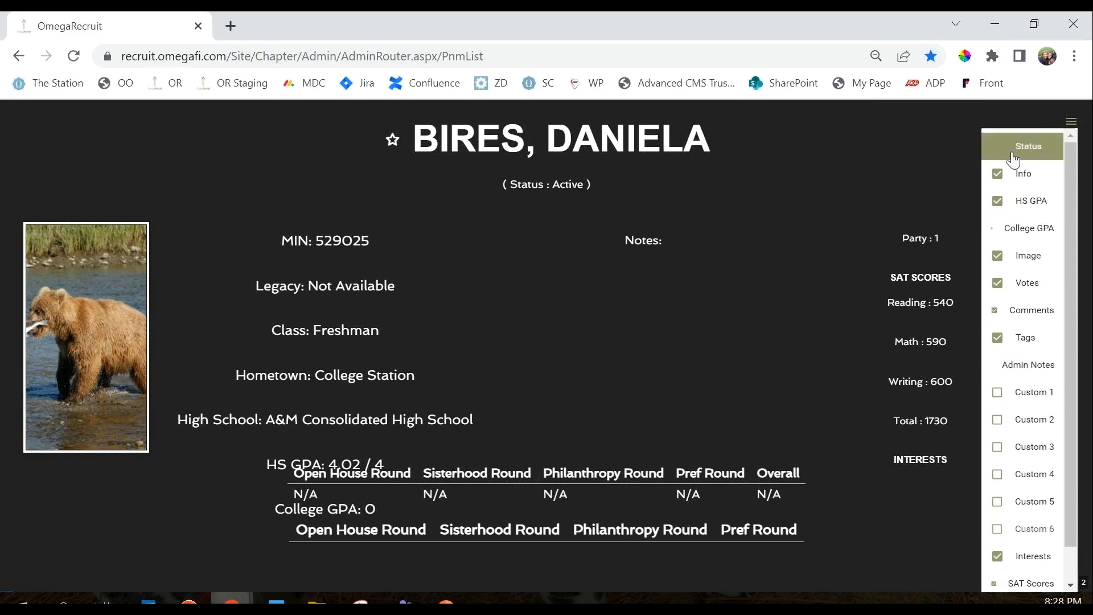
left_click(1030, 263)
left_click(1030, 263)
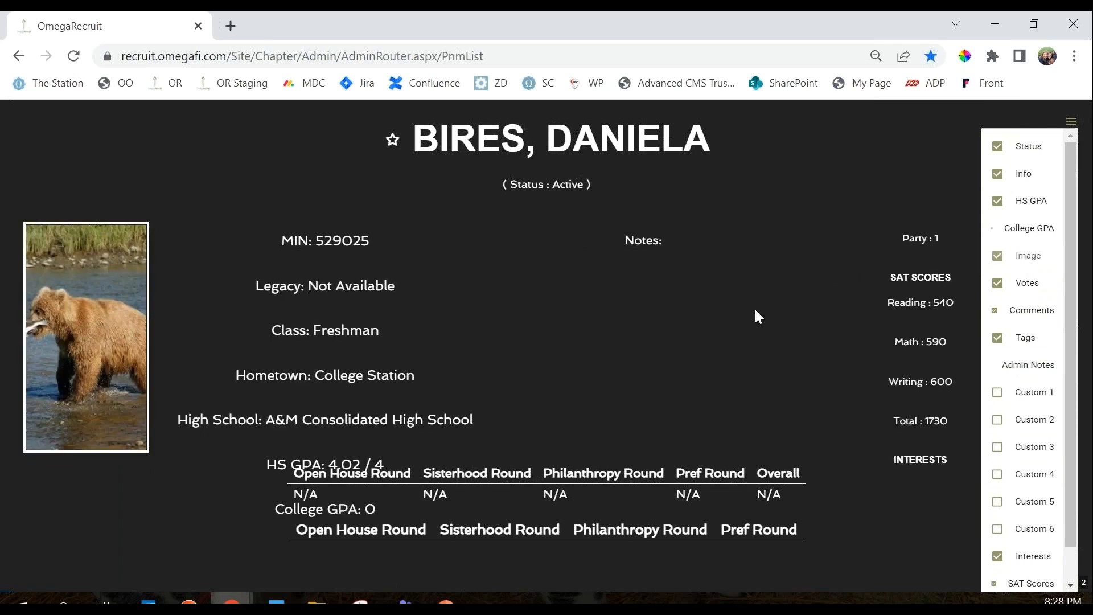
Close the slide display options and advance two PNMs further in the slideshow.
left_click(875, 538)
key("Right")
key("Right")
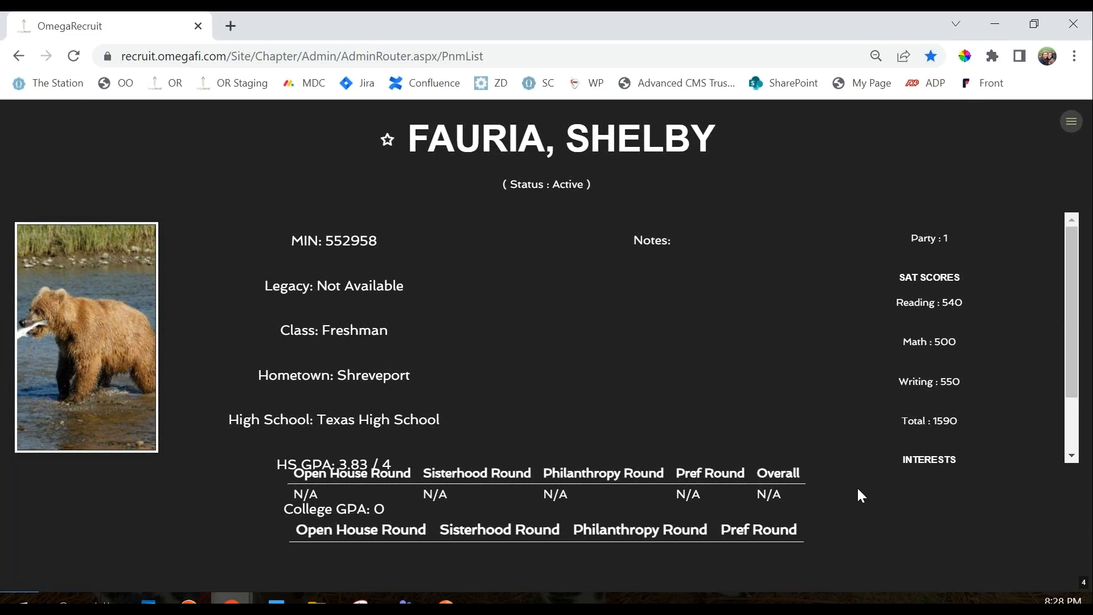
Bring up the printable version of the PNM slideshow and open its print preview.
key("Escape")
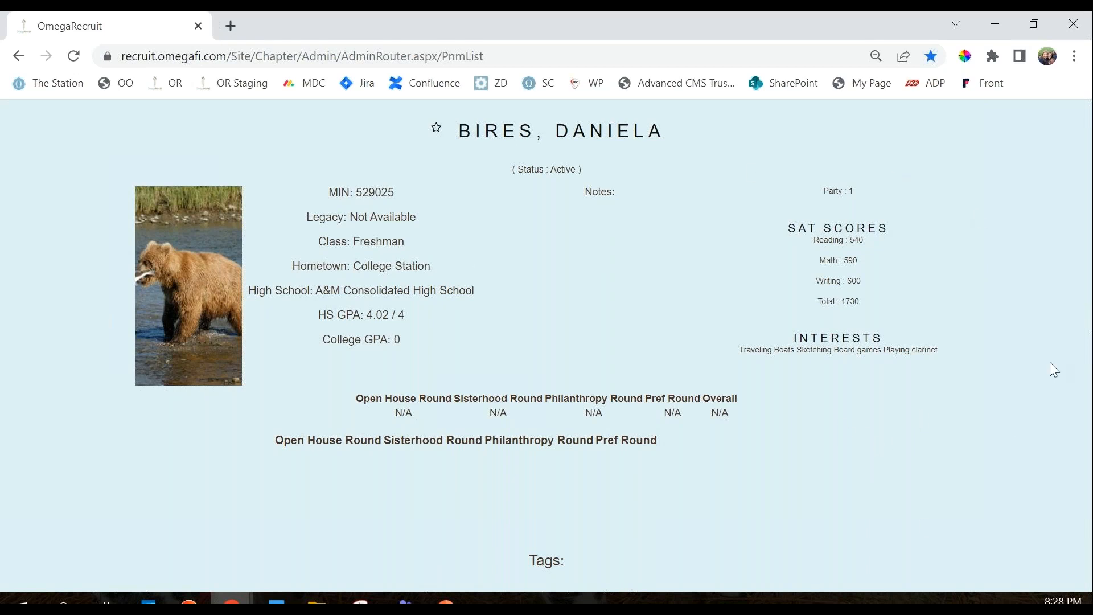
right_click(837, 364)
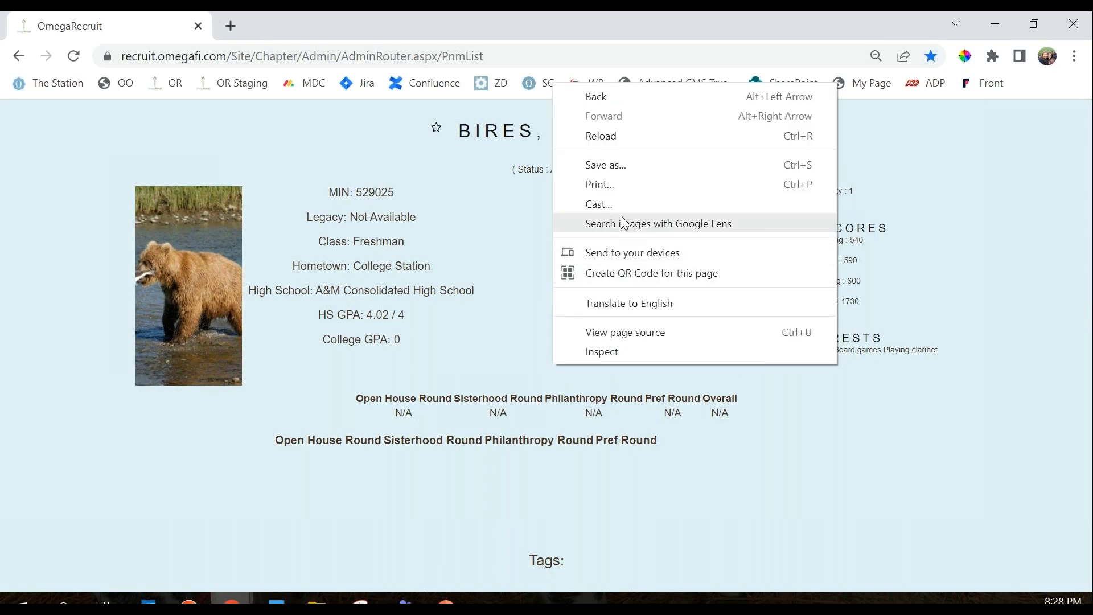
left_click(623, 193)
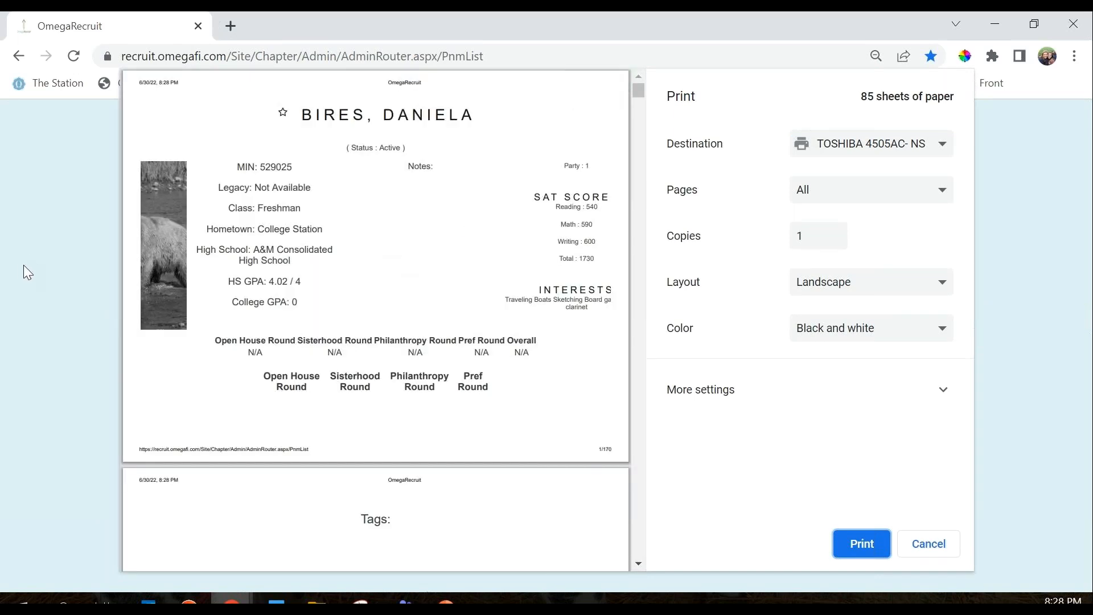
Look through the slideshow's print preview pages, cancel printing, and return to the PNM list.
scroll(429, 308, "down", 5)
scroll(428, 308, "up", 5)
scroll(428, 309, "down", 2)
scroll(429, 309, "down", 10)
scroll(429, 308, "up", 5)
scroll(429, 309, "up", 5)
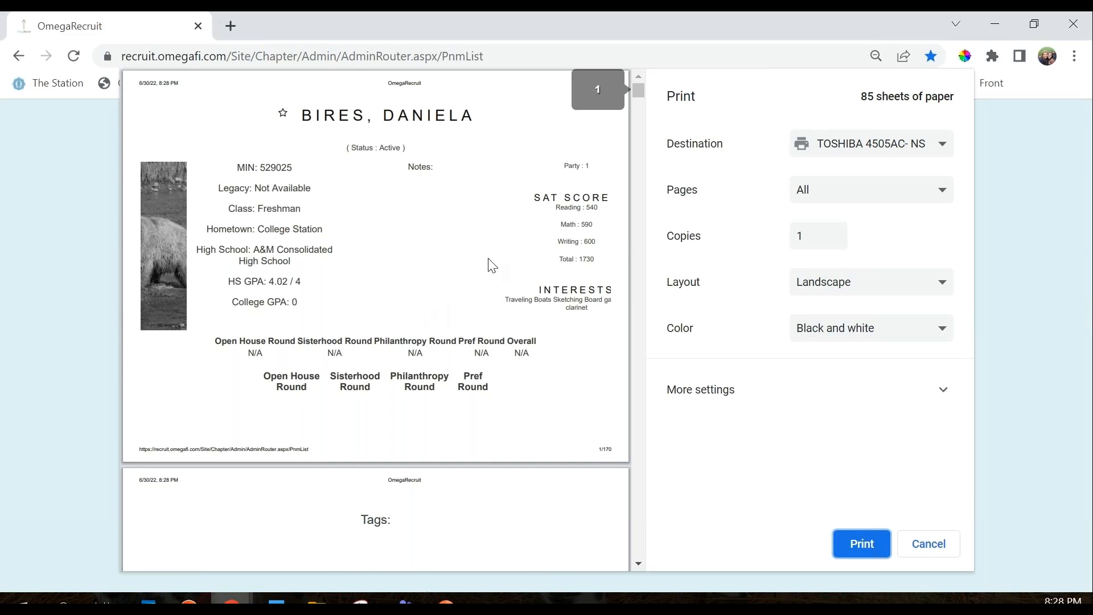
left_click(947, 547)
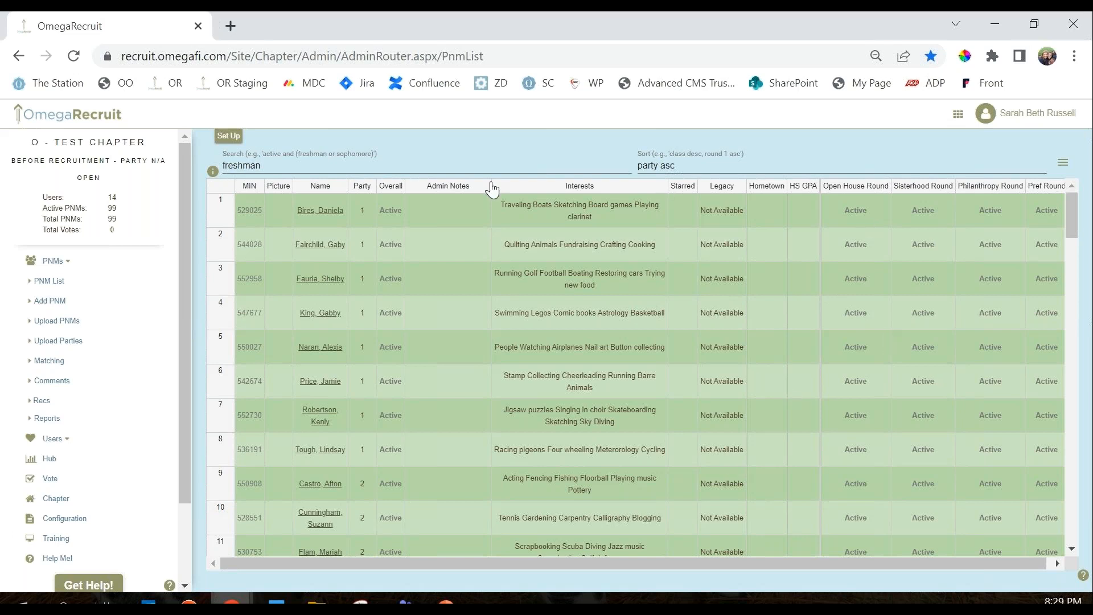
Review the fields of the Add New PNM form and open the Upload PNMs page.
left_click(60, 308)
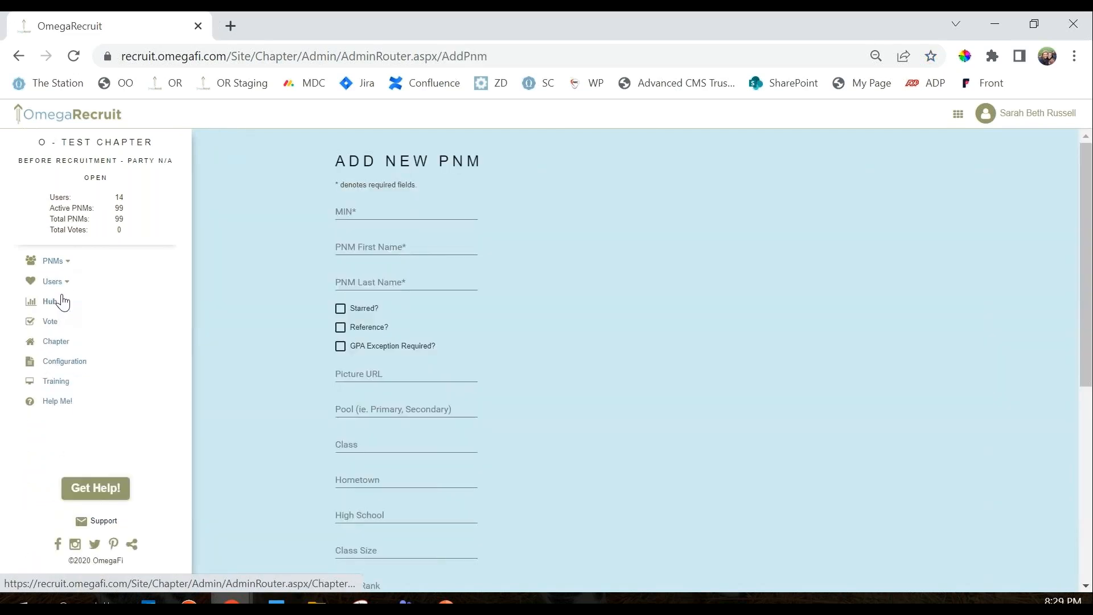
left_click(52, 260)
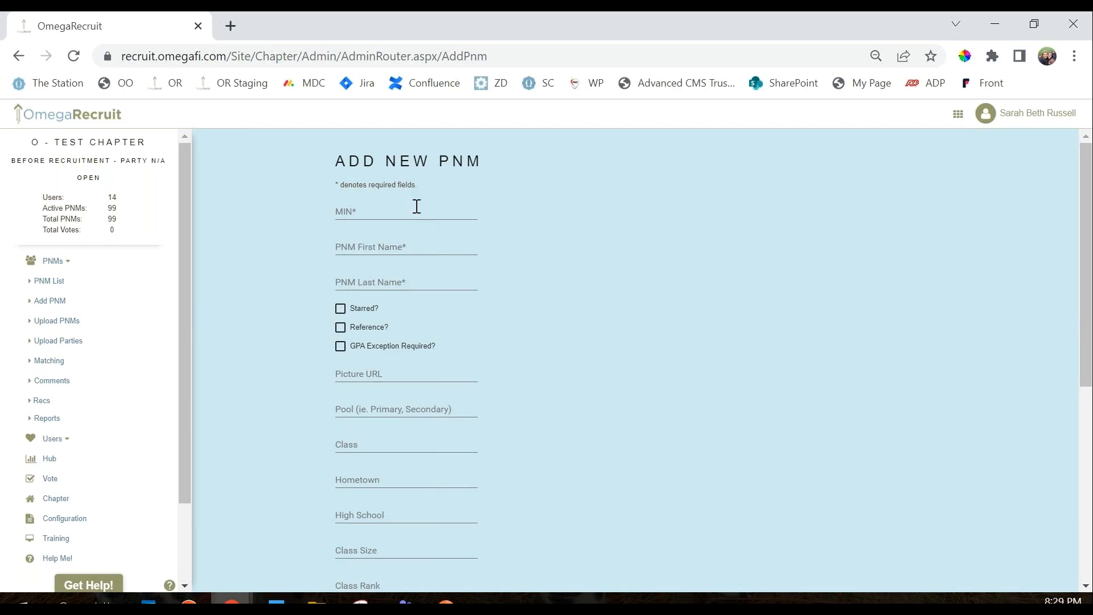
scroll(424, 244, "down", 6)
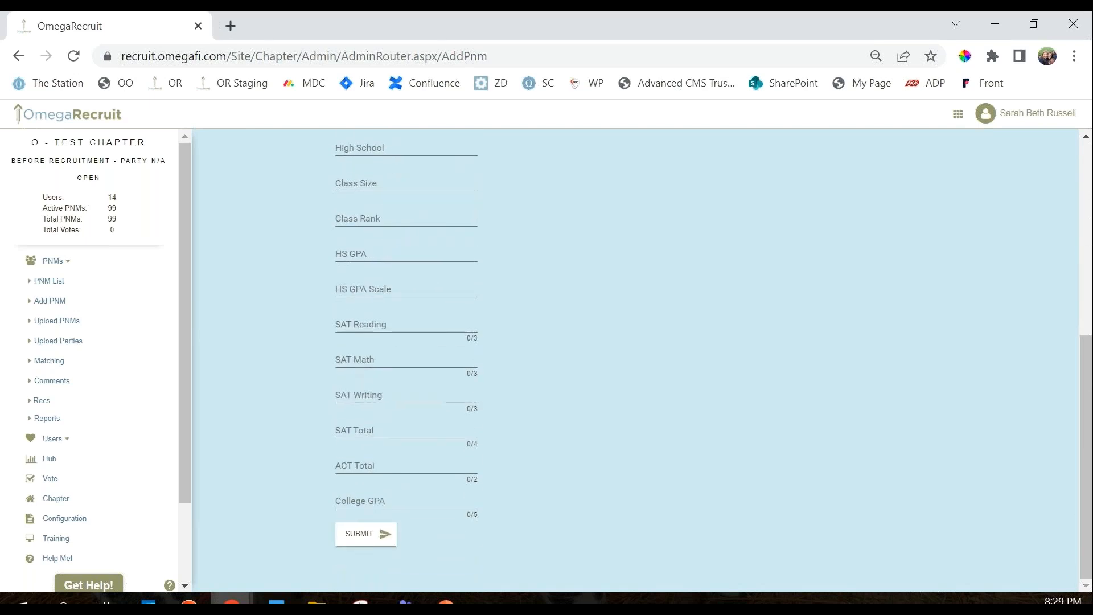
scroll(428, 285, "up", 6)
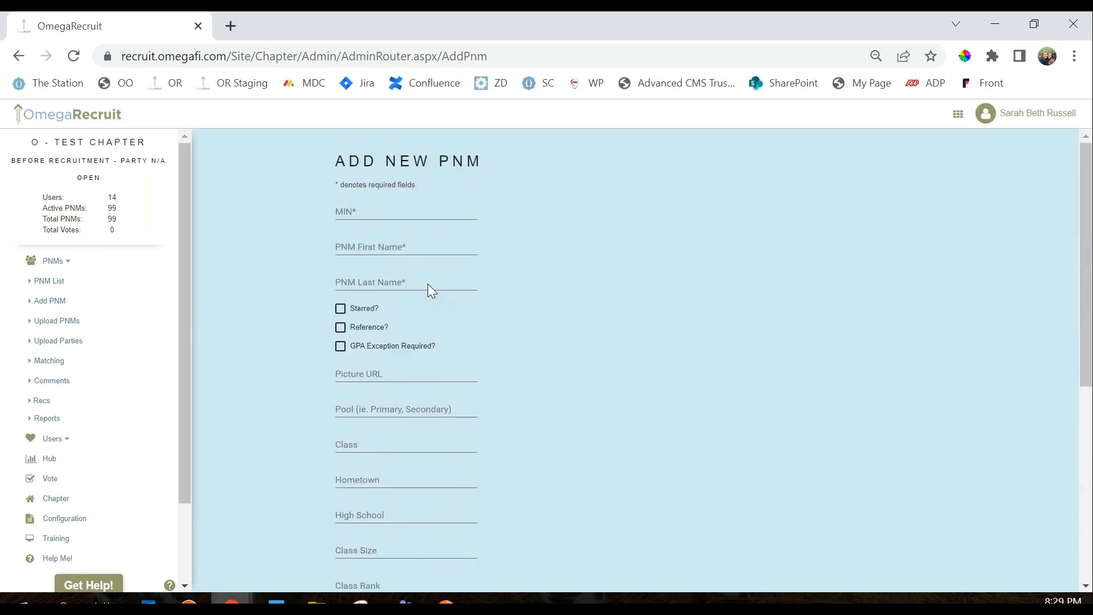
left_click(403, 215)
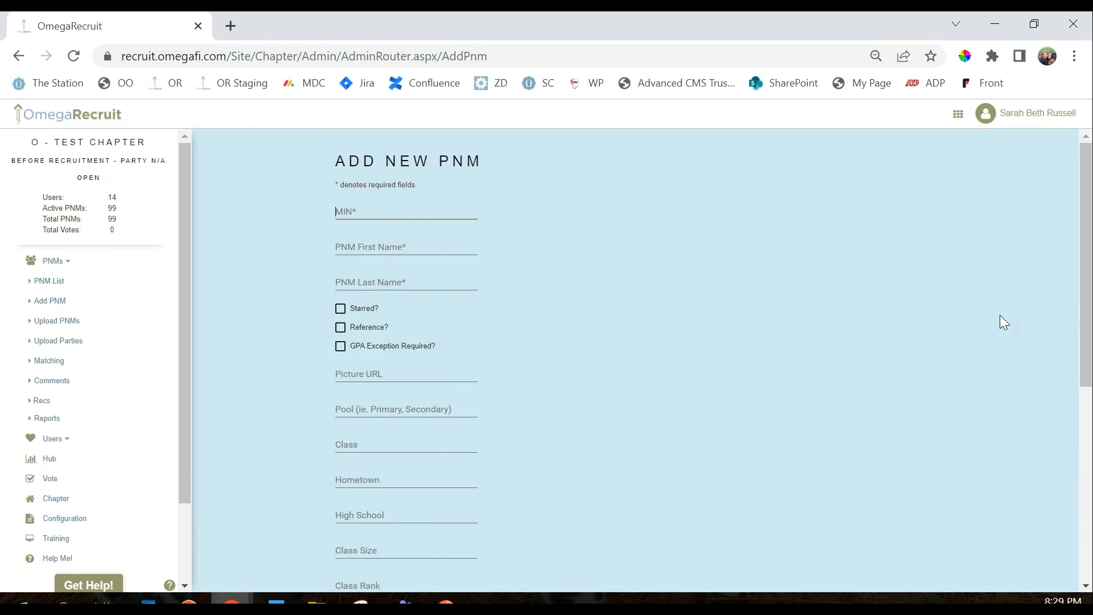
left_click(60, 324)
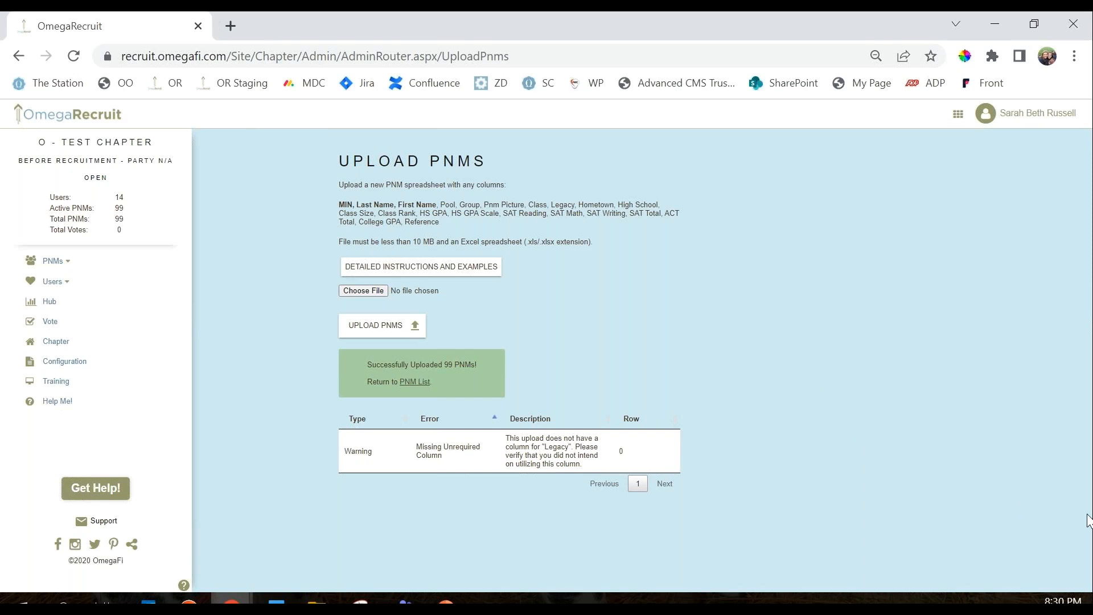
Upload the parties2 spreadsheet as the PNM parties for the Sisterhood round.
left_click(53, 260)
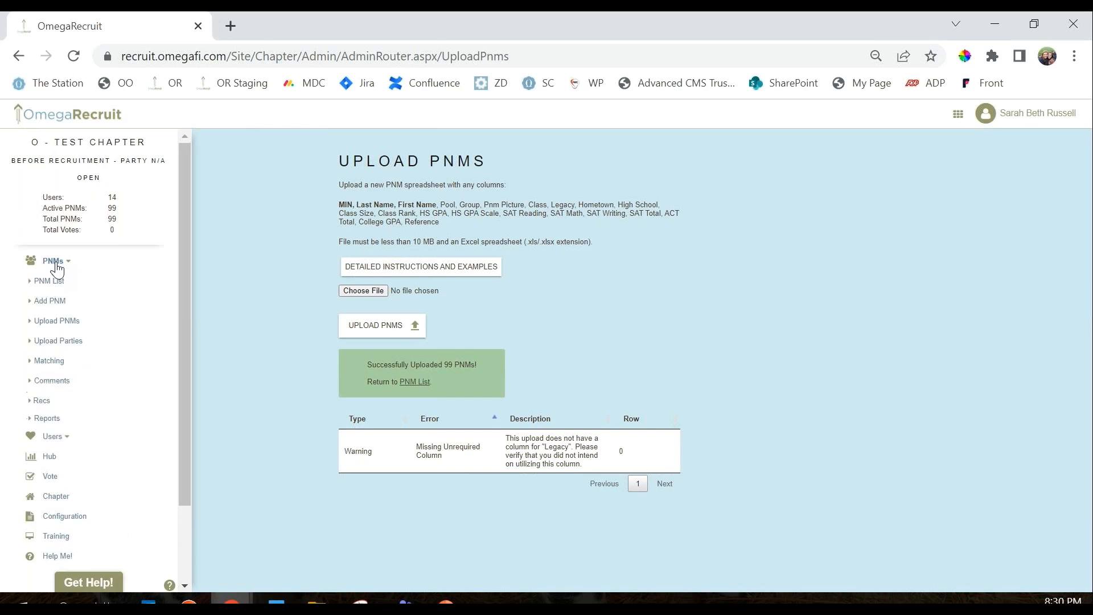
left_click(70, 342)
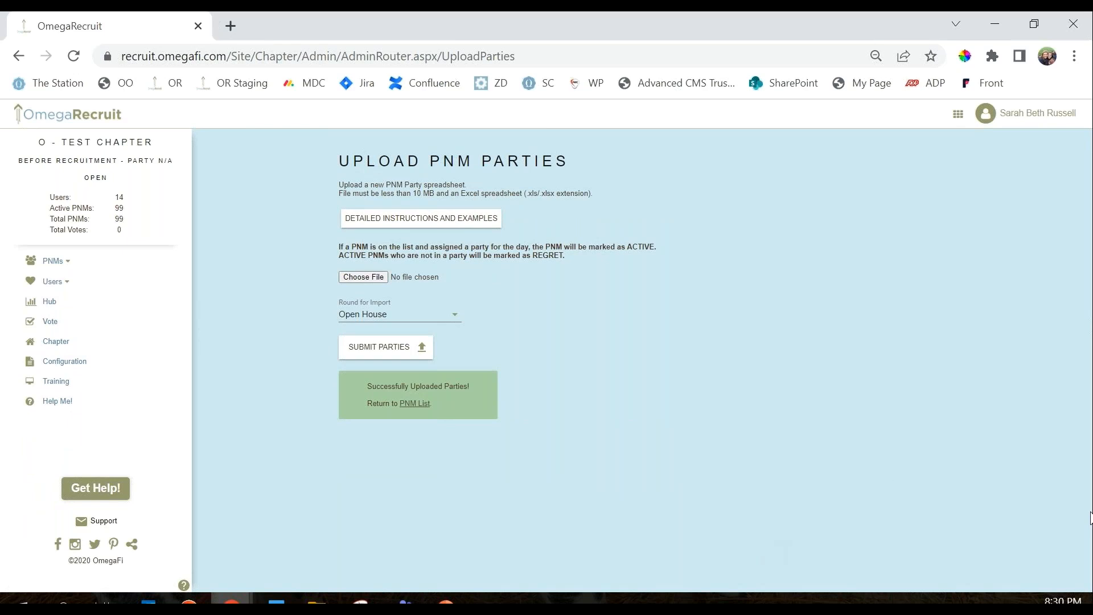
left_click(429, 319)
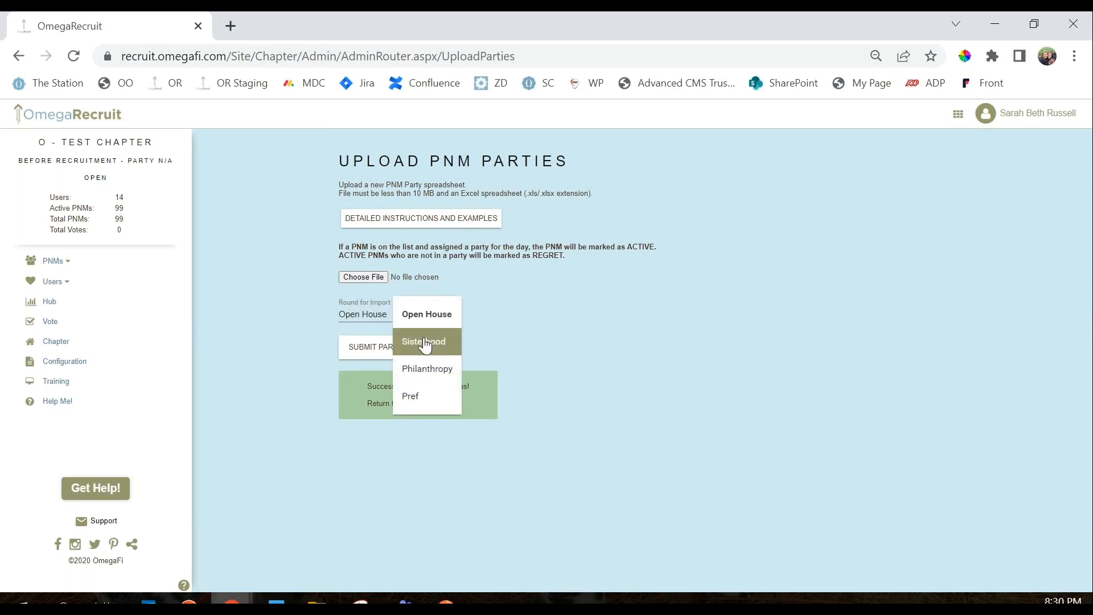
left_click(424, 342)
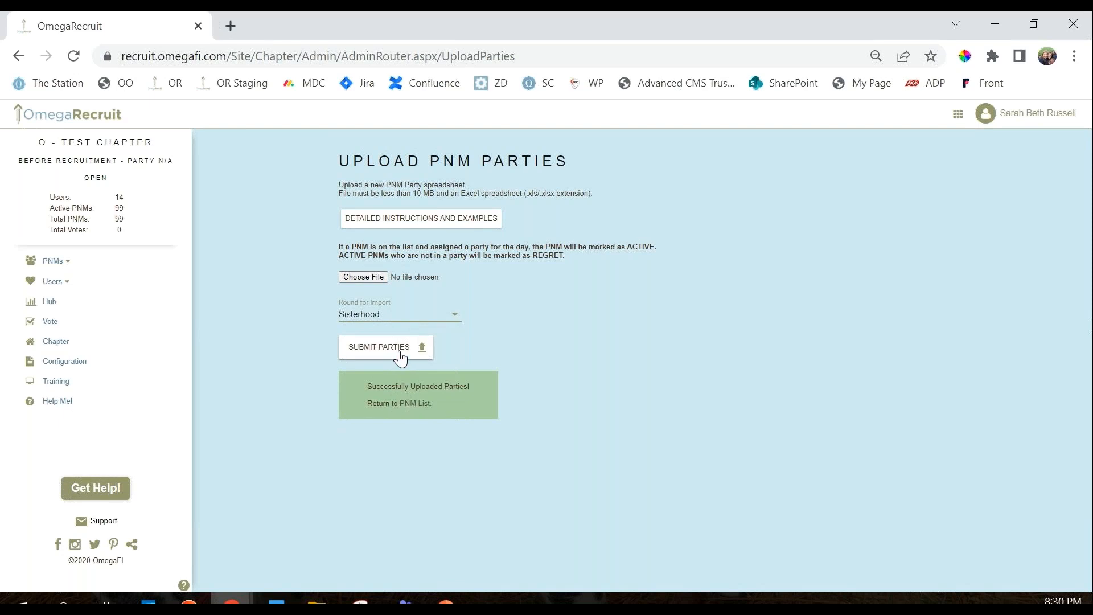
left_click(381, 279)
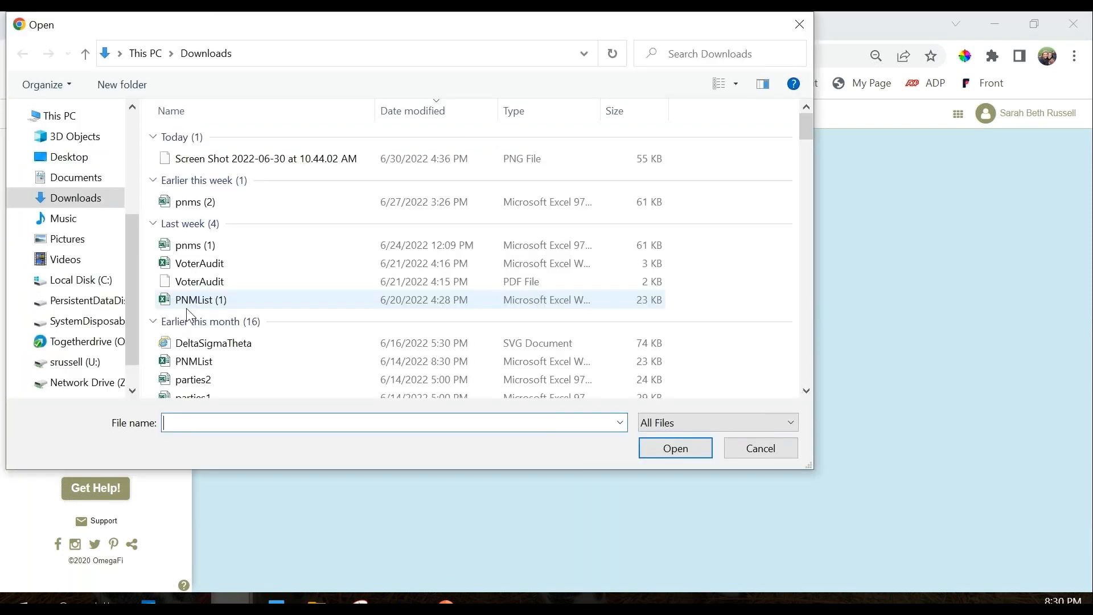
left_click(279, 379)
left_click(710, 449)
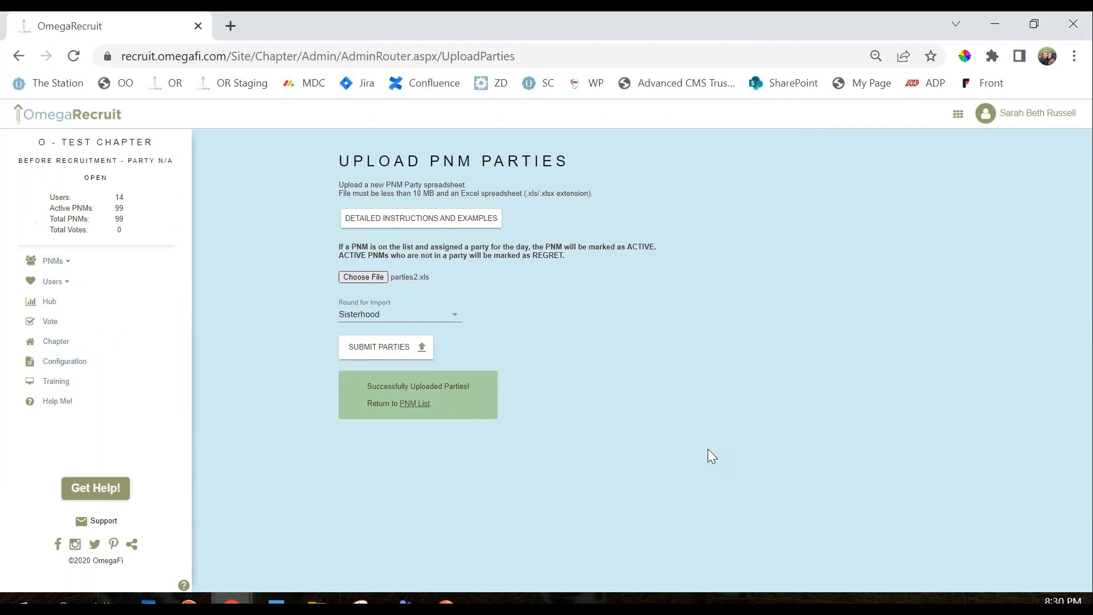
left_click(426, 350)
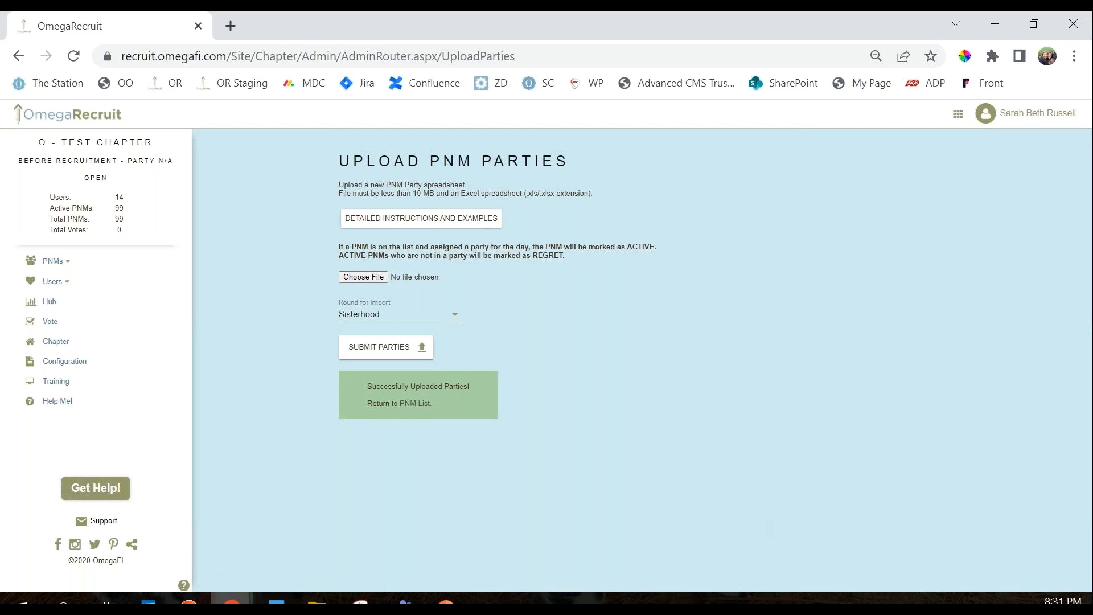
Open the Matching page with its match calculation options.
left_click(57, 262)
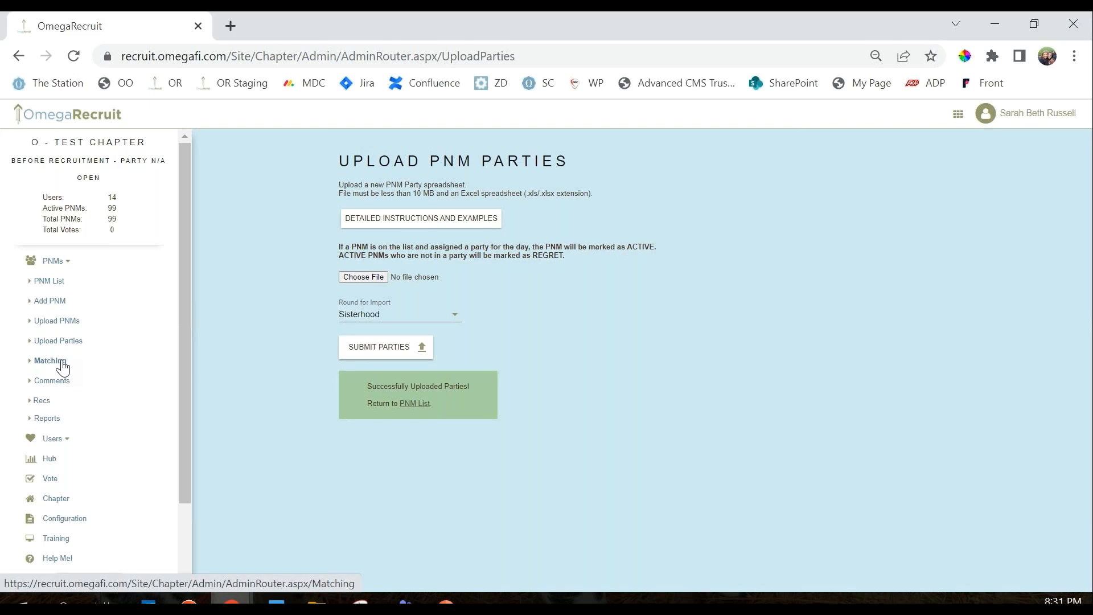
left_click(60, 362)
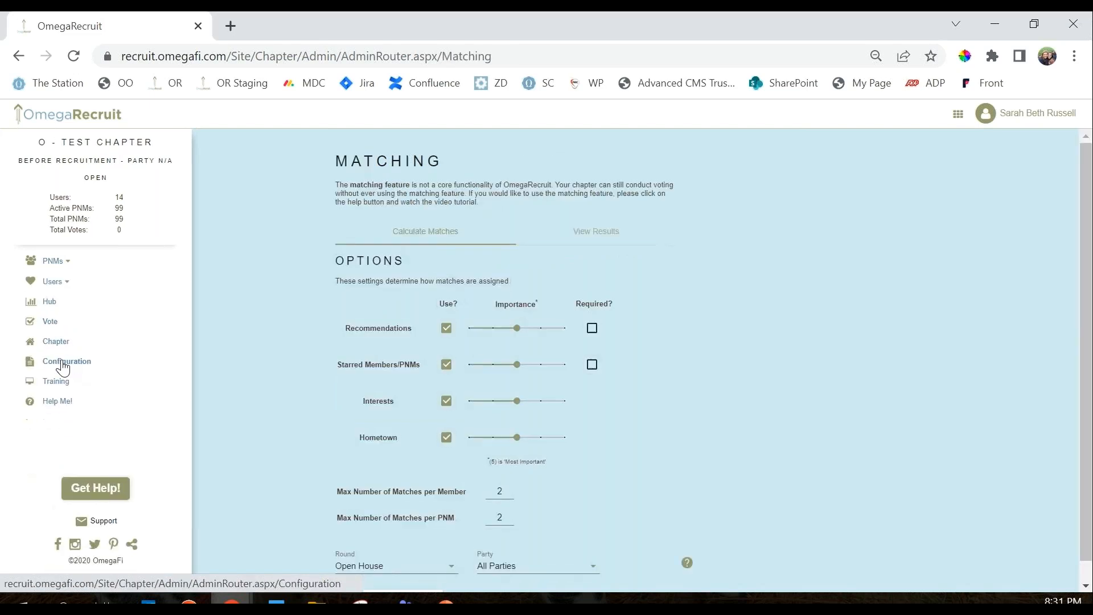
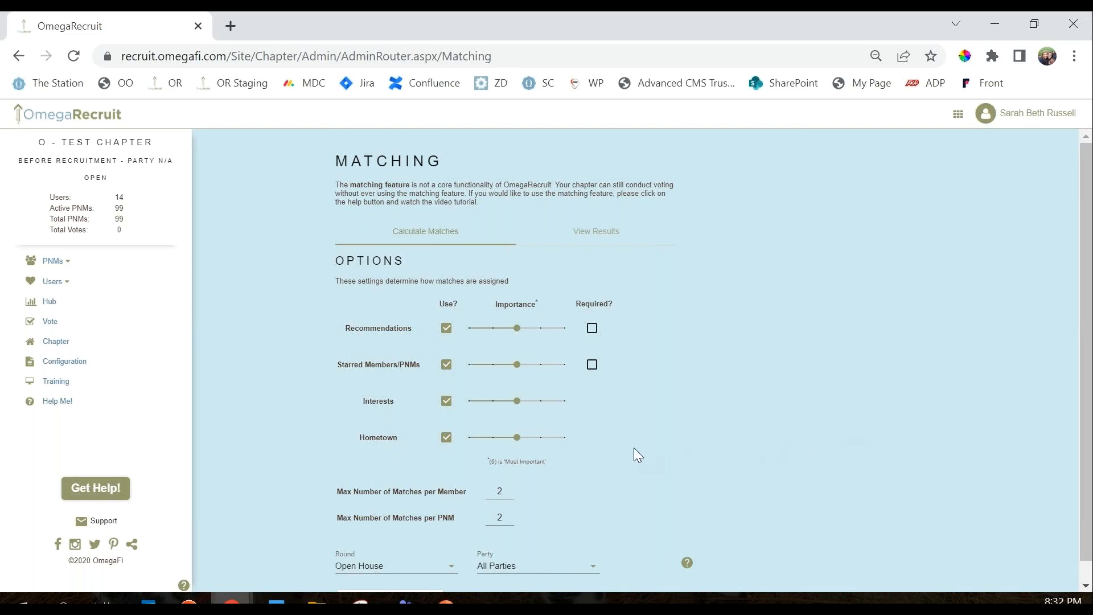
Toggle the use of Recommendations and Starred Members/PNMs off and on, and the Recommendations requirement on and off.
left_click(446, 327)
left_click(446, 364)
left_click(446, 328)
left_click(446, 364)
left_click(594, 328)
left_click(592, 329)
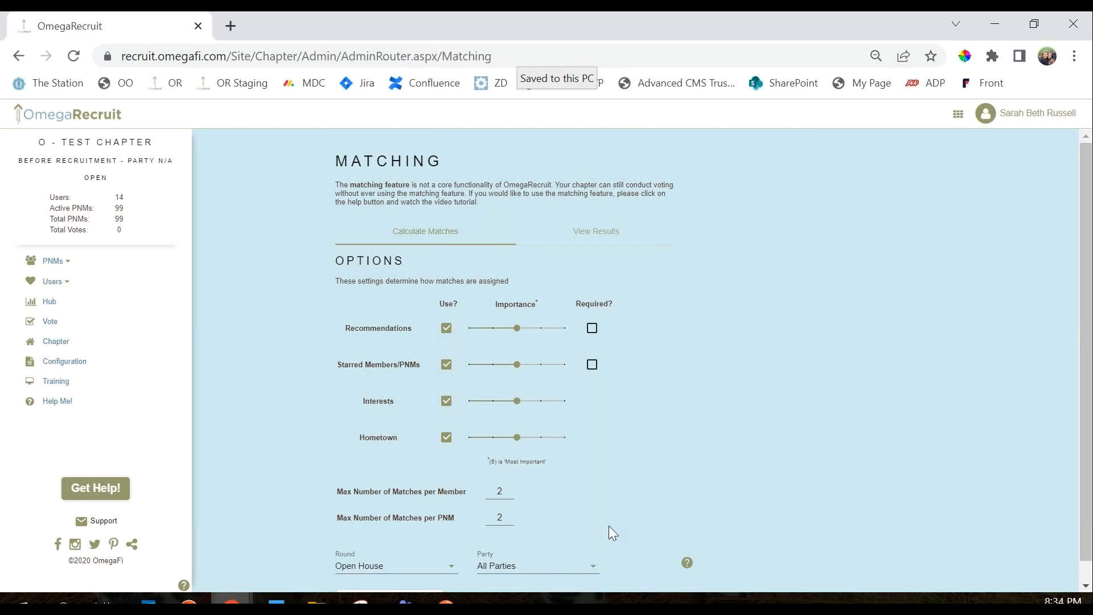
Generate matches for the Open House round across all parties with the current matching options.
scroll(586, 535, "down", 1)
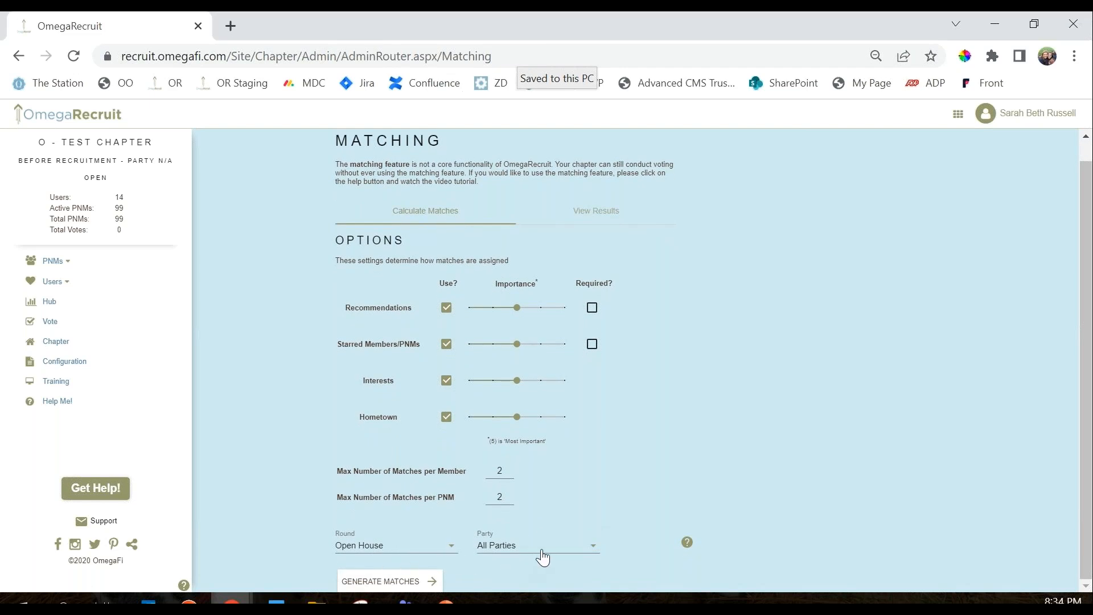
left_click(369, 583)
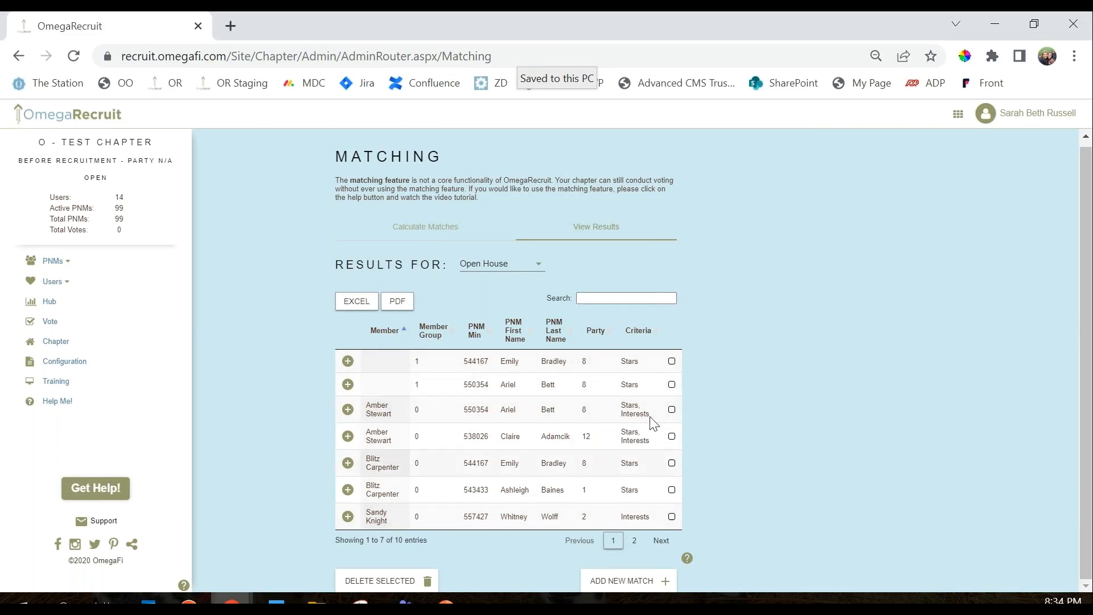
Delete the two Open House matches in member group 1 that have no member name.
left_click(672, 361)
left_click(671, 383)
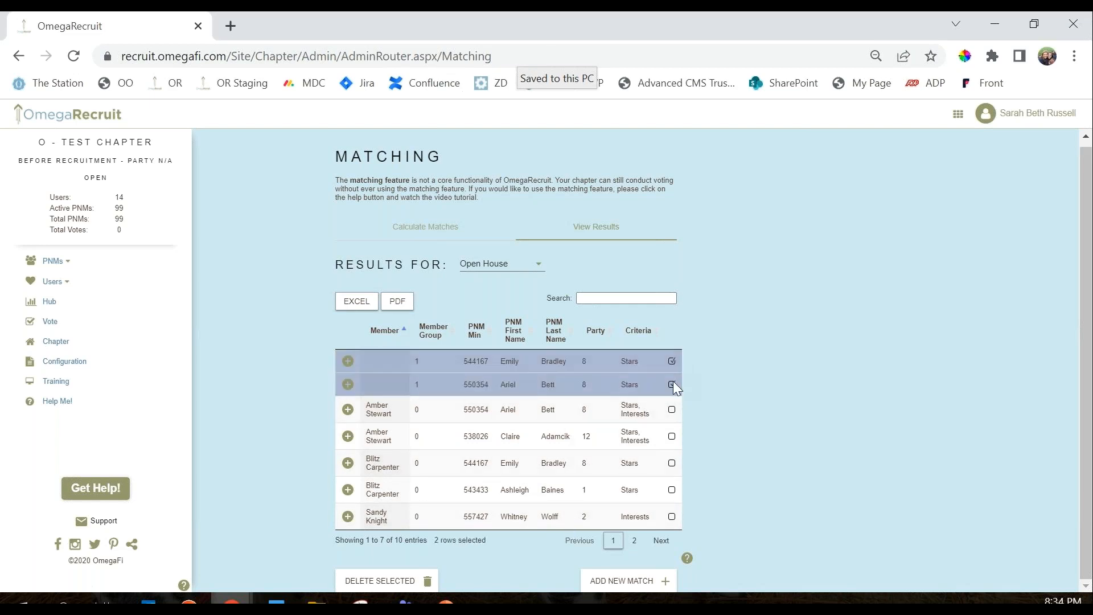
left_click(381, 580)
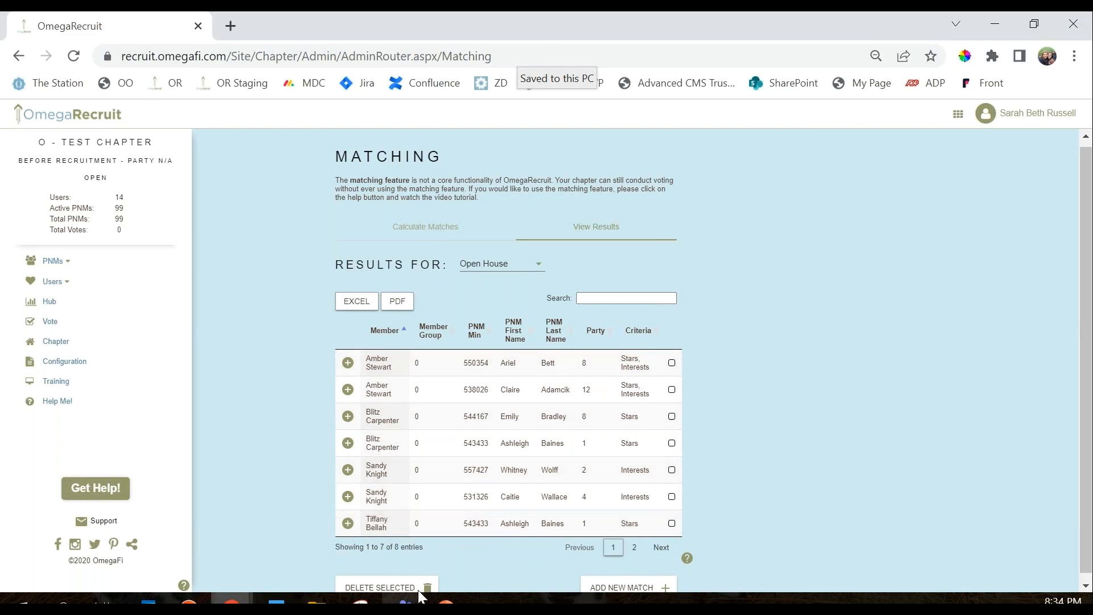
Open the form for adding a new match, view its Member and PNM choices, and leave without saving.
scroll(416, 575, "down", 1)
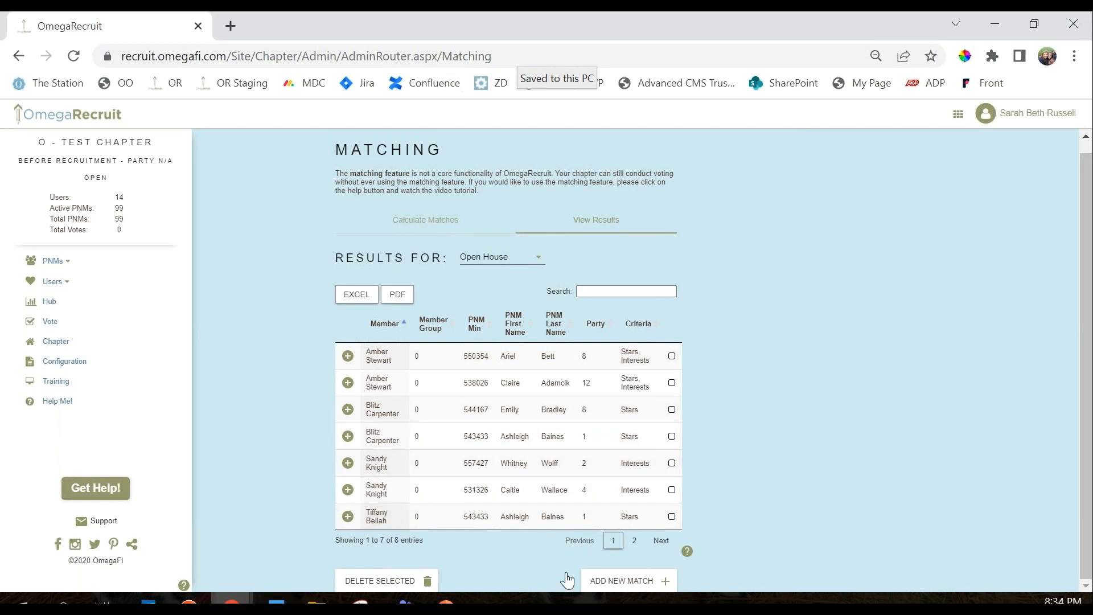
scroll(478, 396, "up", 1)
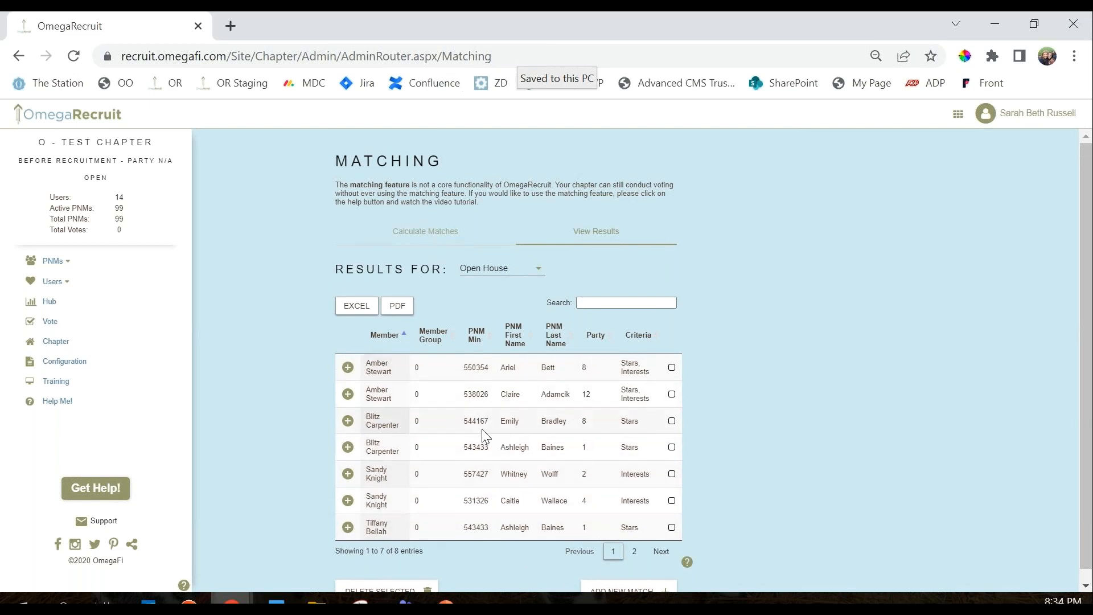
scroll(489, 421, "down", 1)
left_click(645, 581)
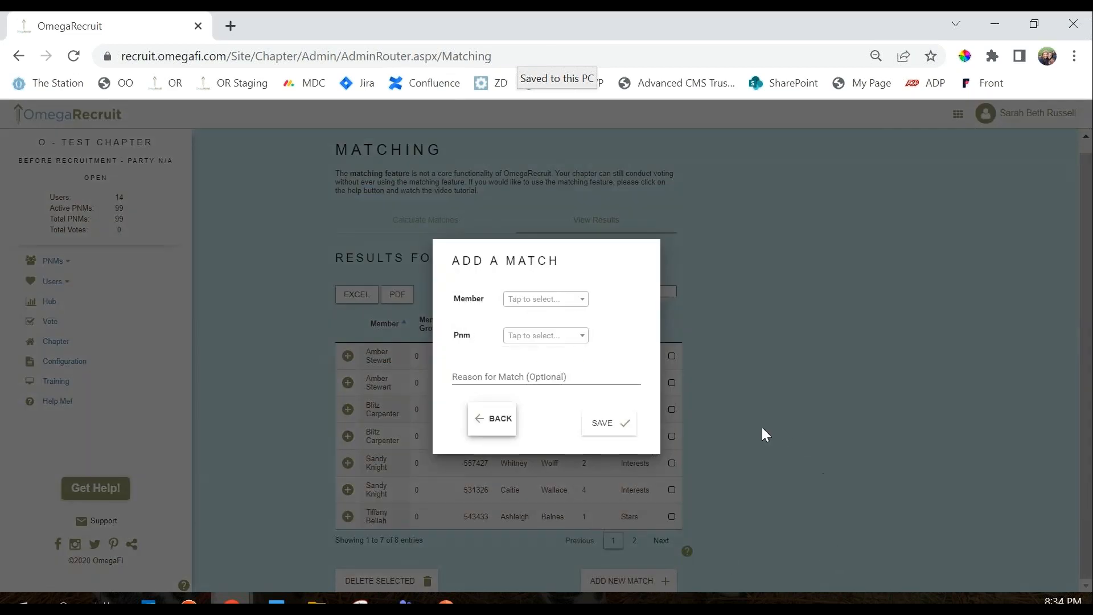
left_click(580, 311)
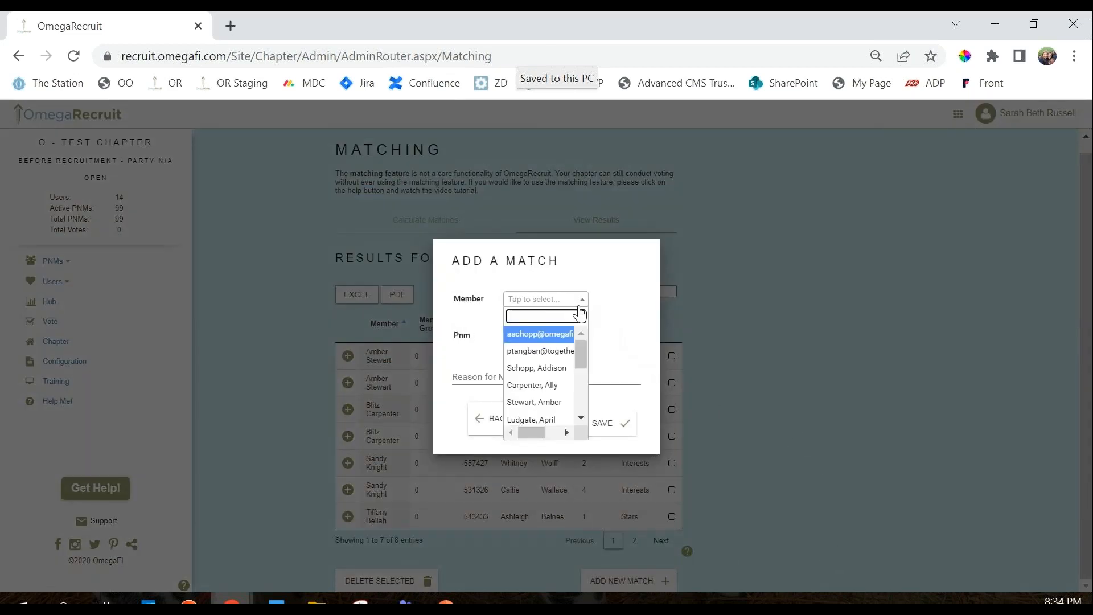
left_click(615, 328)
left_click(555, 339)
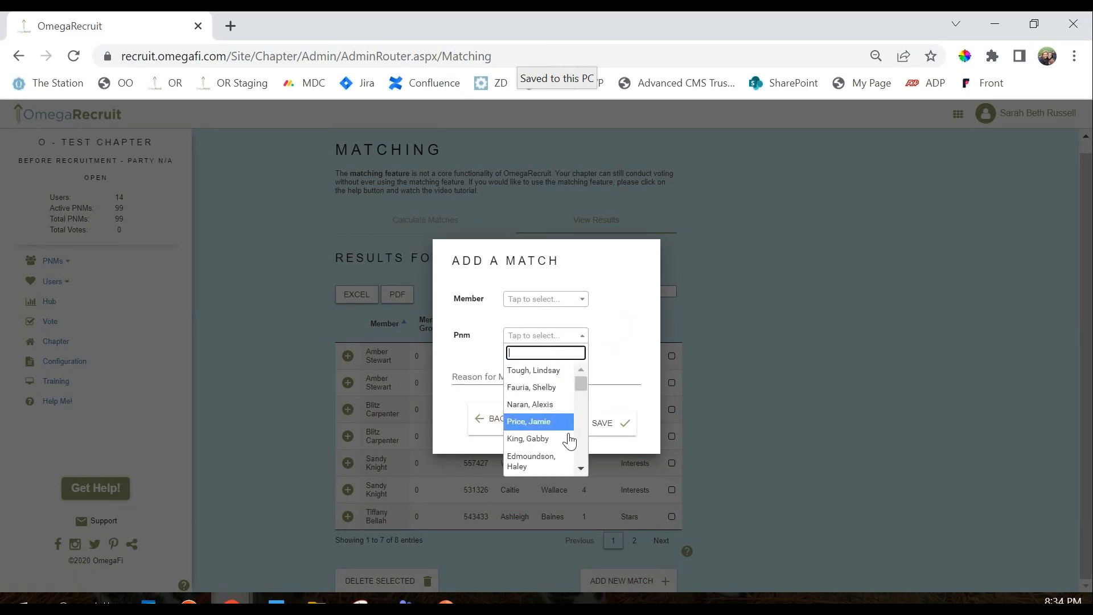
left_click(627, 349)
left_click(817, 316)
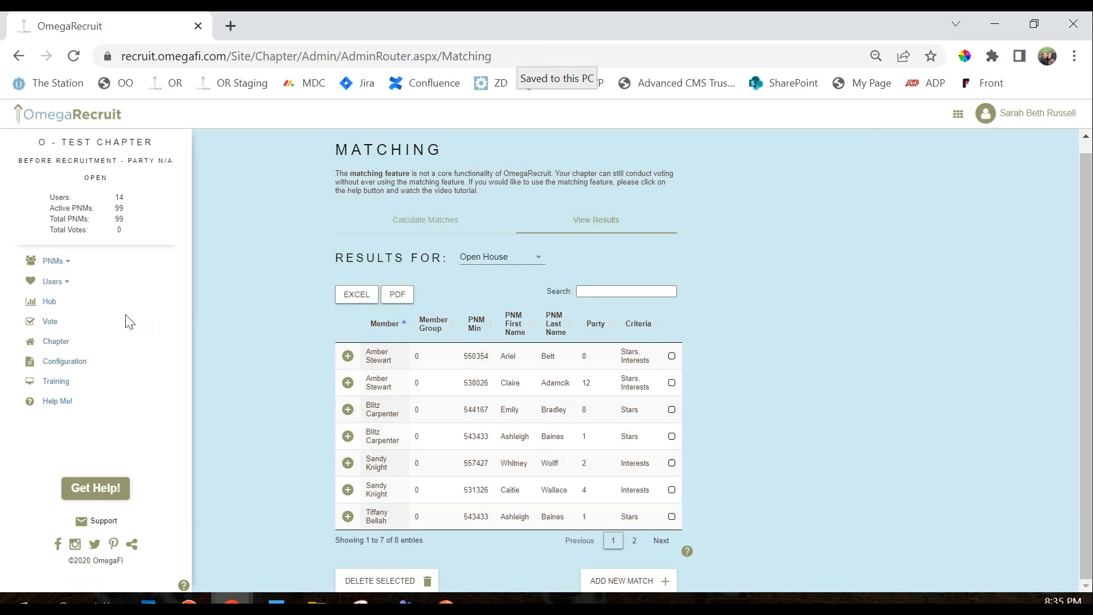
Open the Comment Report page for the PNMs.
left_click(59, 264)
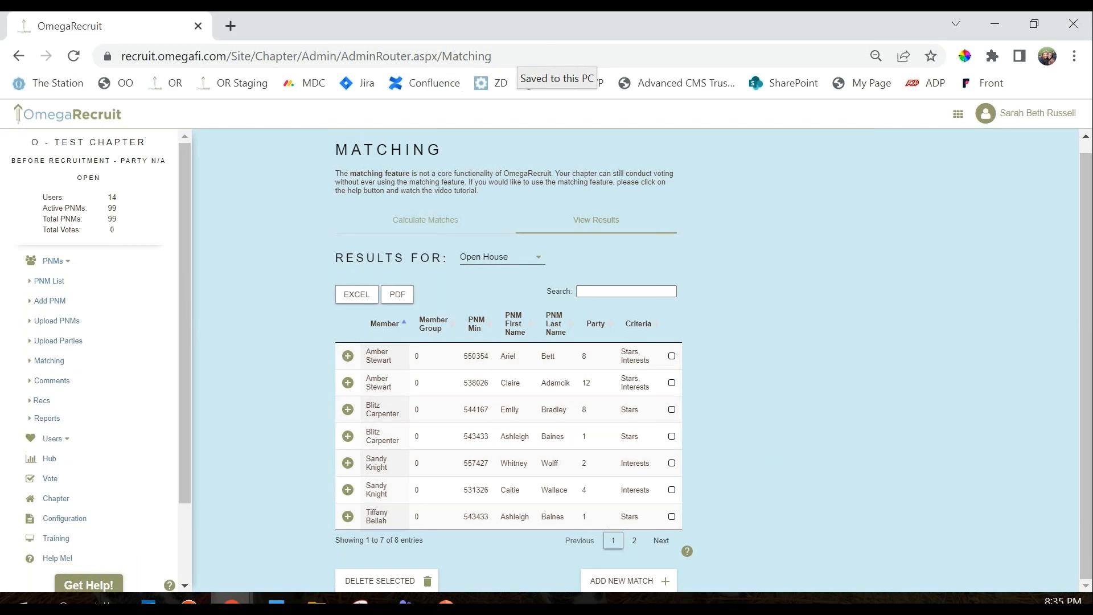
left_click(520, 259)
left_click(520, 259)
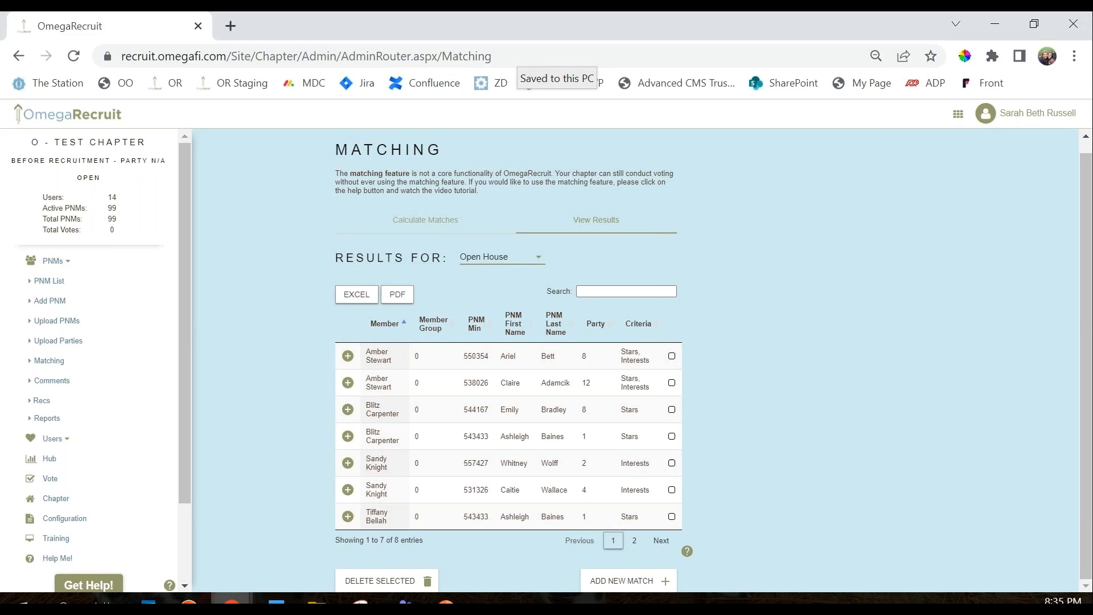
left_click(51, 389)
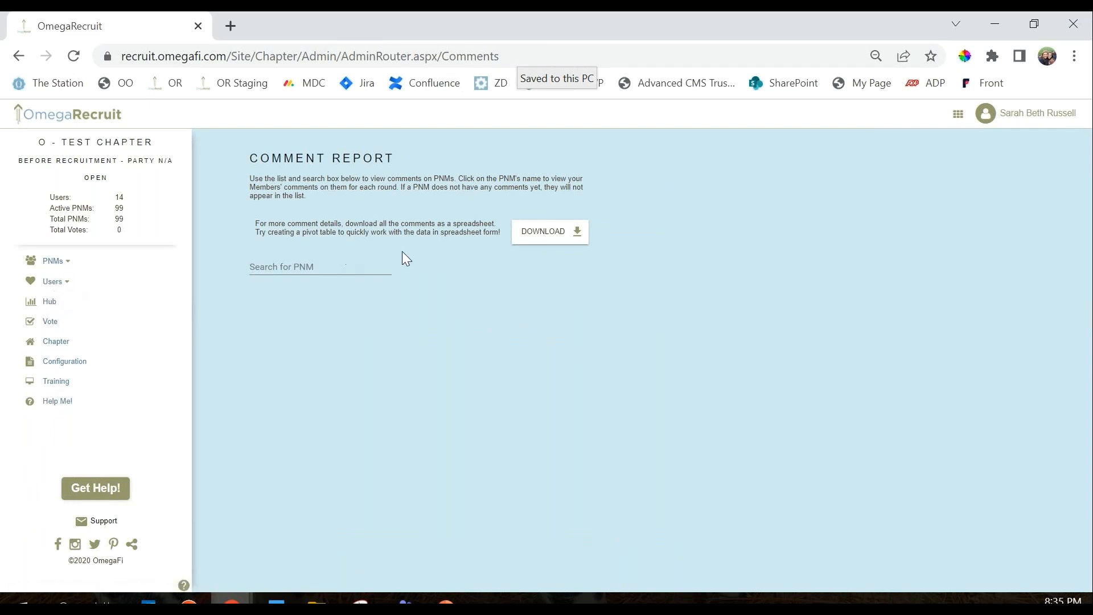
Export the PNMs report to Excel, limited to active PNMs and with comments included.
left_click(53, 262)
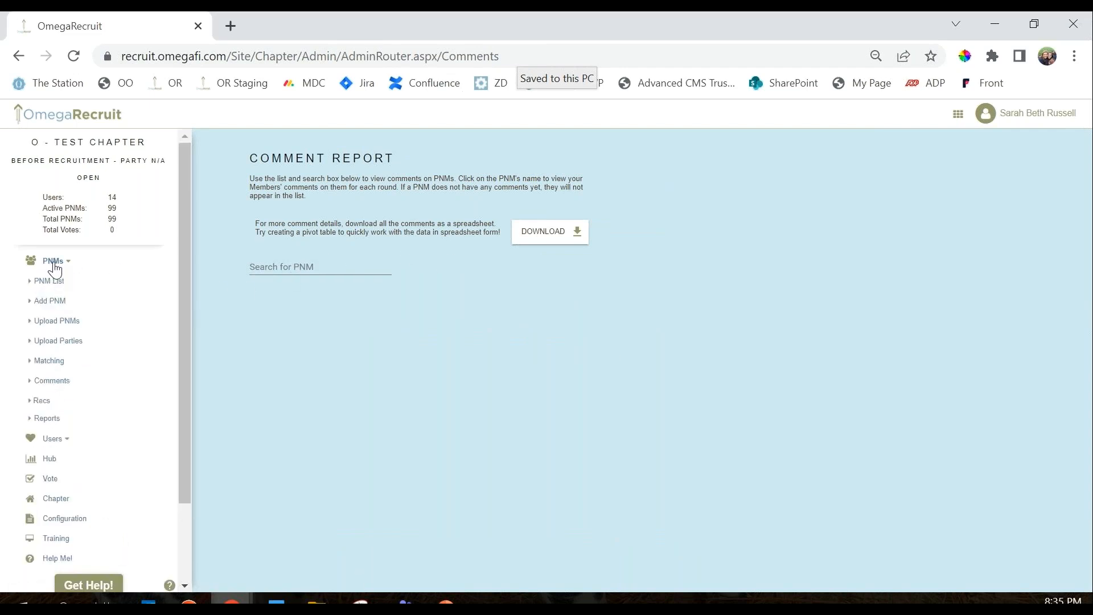
left_click(55, 420)
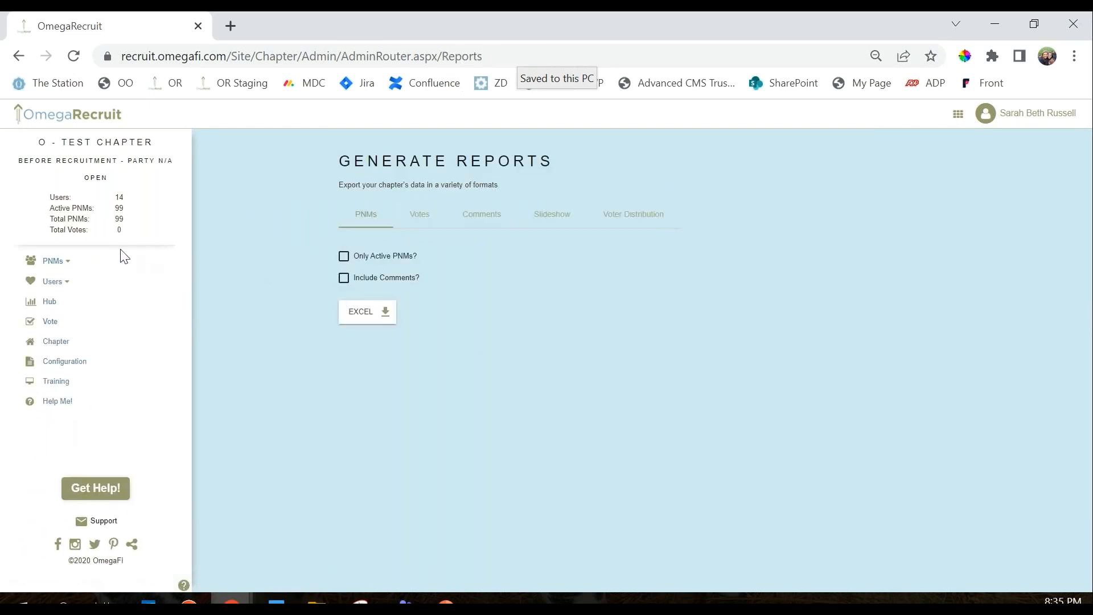
left_click(63, 261)
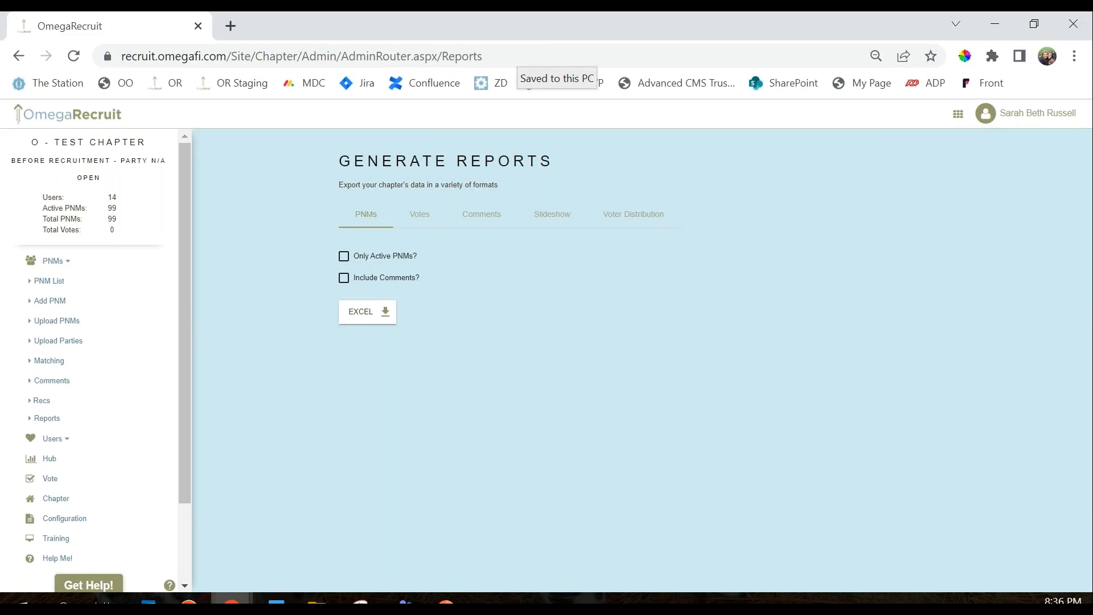
left_click(342, 256)
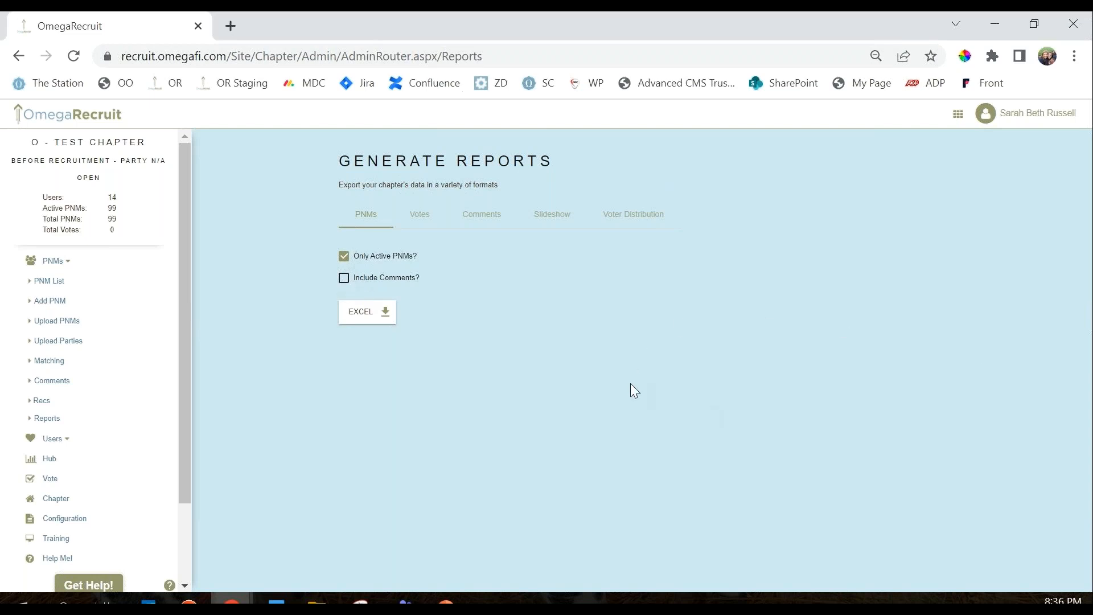
left_click(344, 280)
left_click(356, 312)
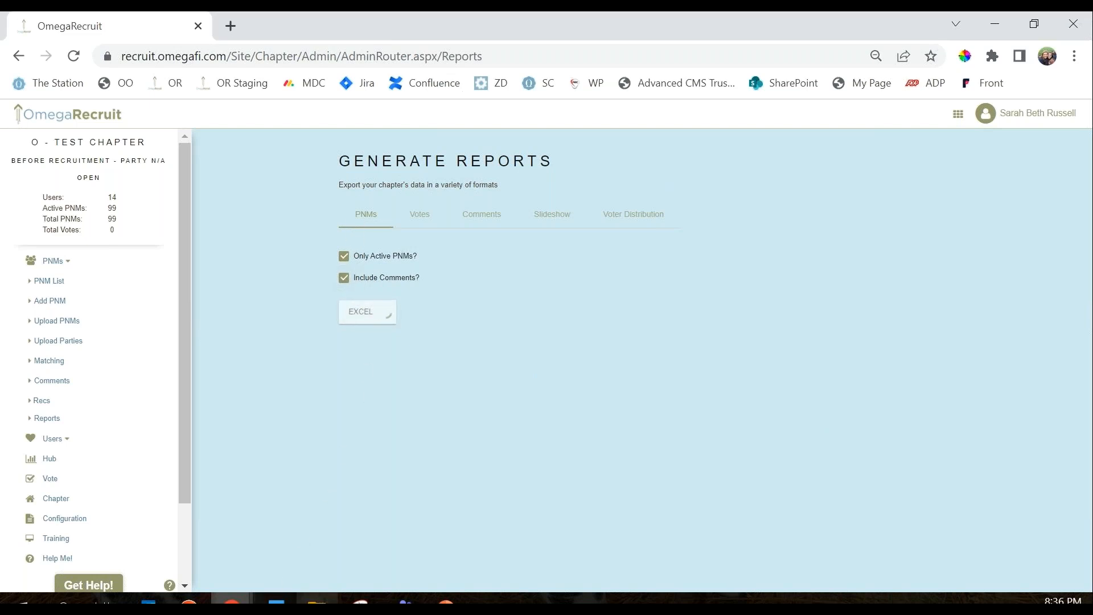
Open the exported PNMList (2) workbook in Excel, review its score, vote and party columns, and close it.
left_click(141, 574)
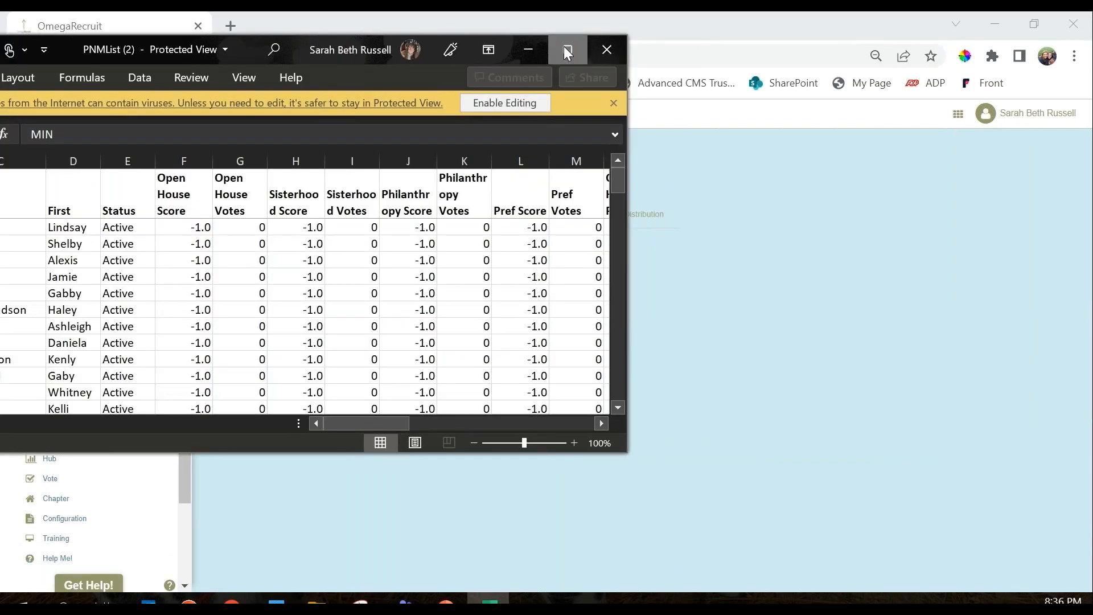
left_click(567, 51)
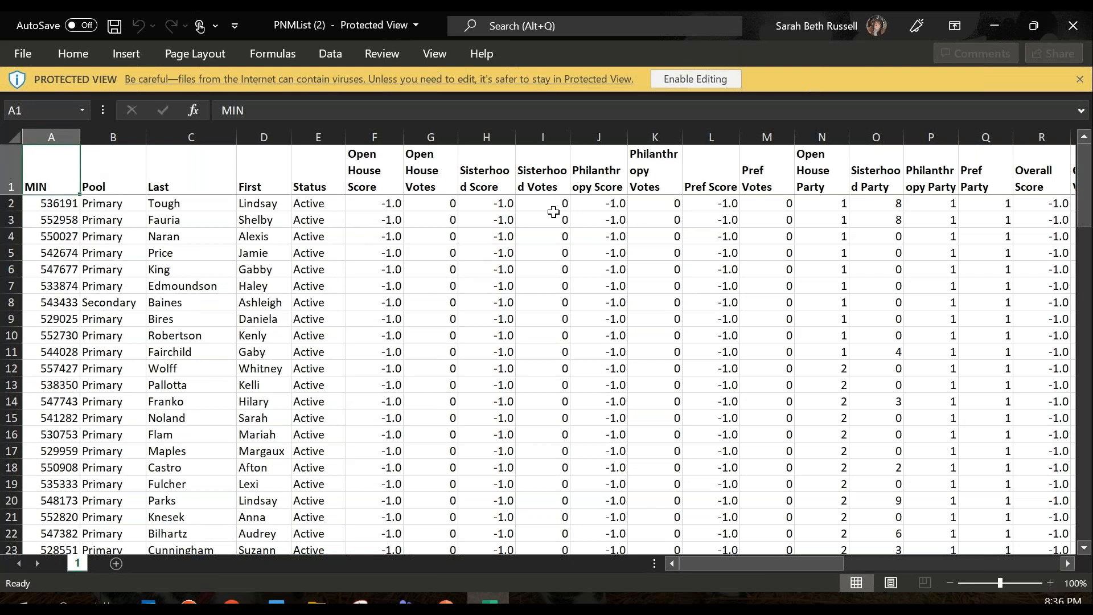
scroll(385, 214, "down", 2)
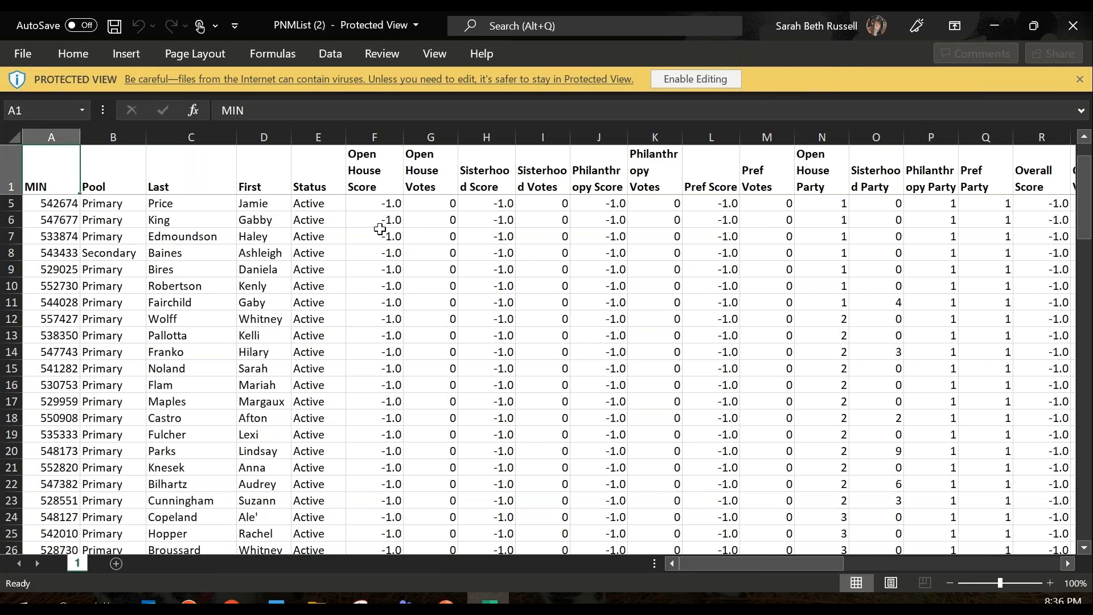
scroll(385, 214, "up", 2)
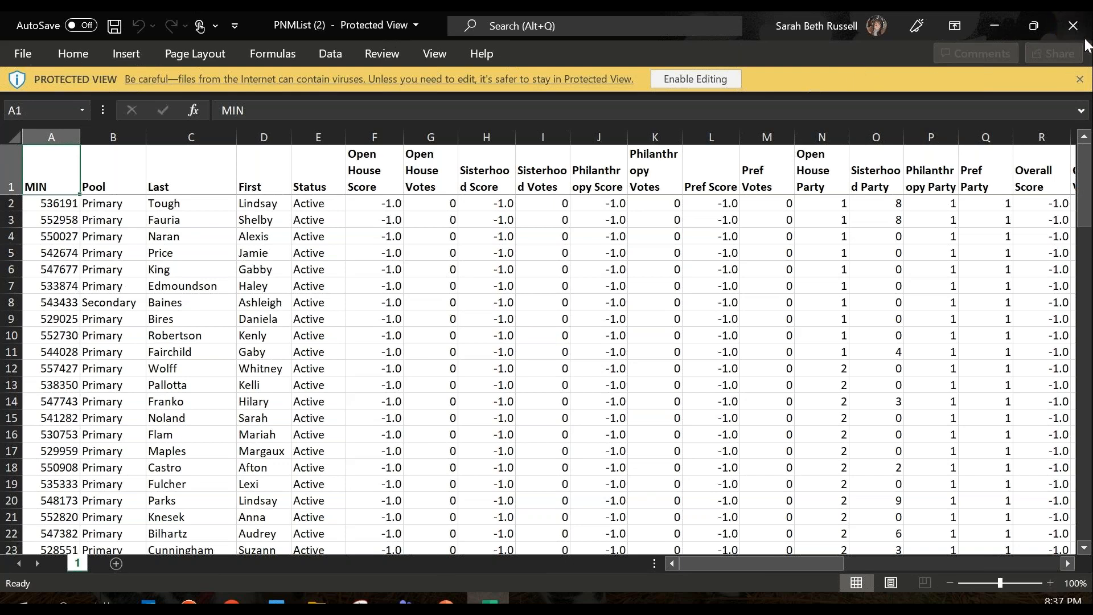
left_click(1073, 25)
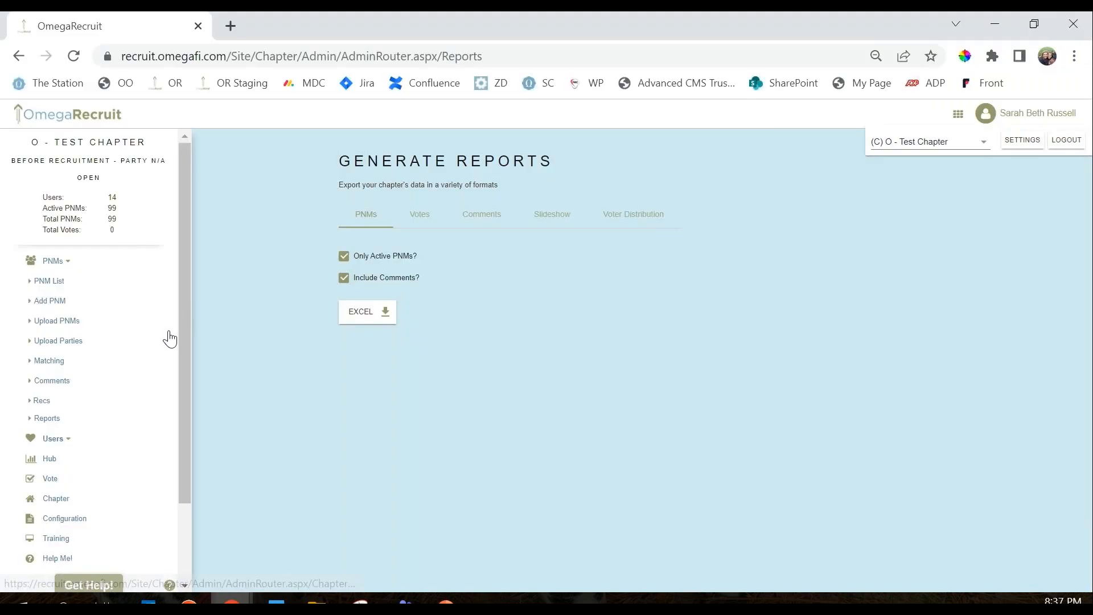
Review the options of the Votes, Comments, Slideshow and Voter Distribution reports, including the round choices for votes and comments.
left_click(433, 219)
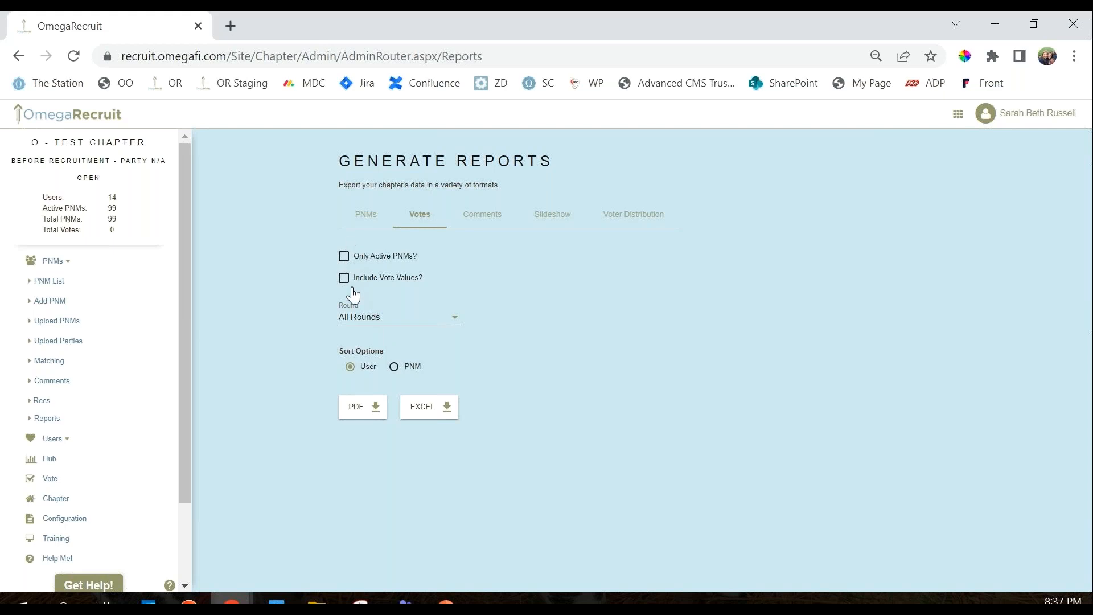
left_click(374, 332)
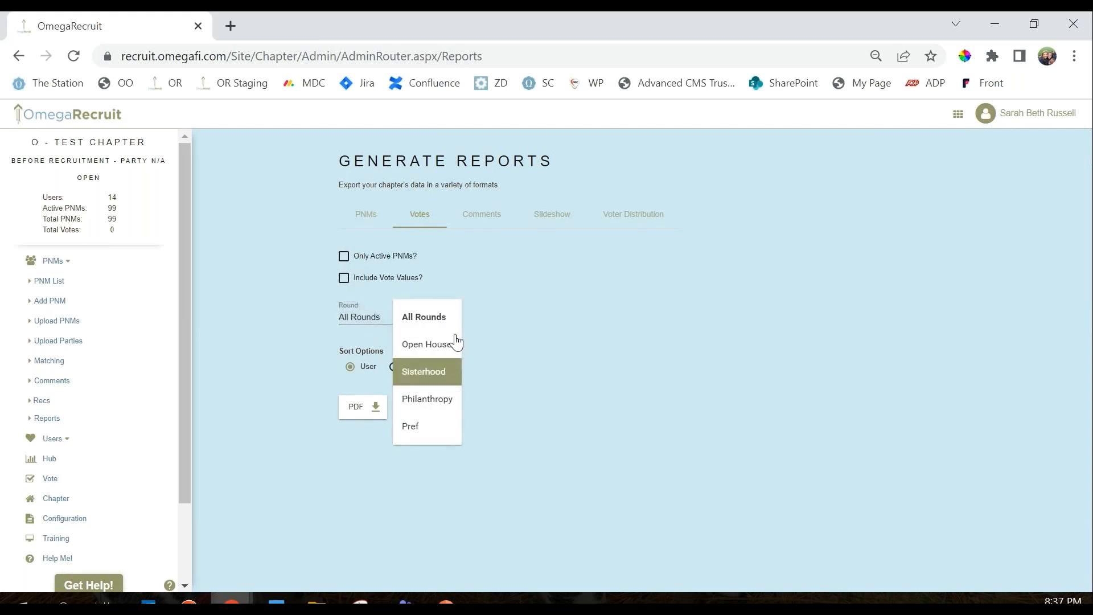
left_click(645, 360)
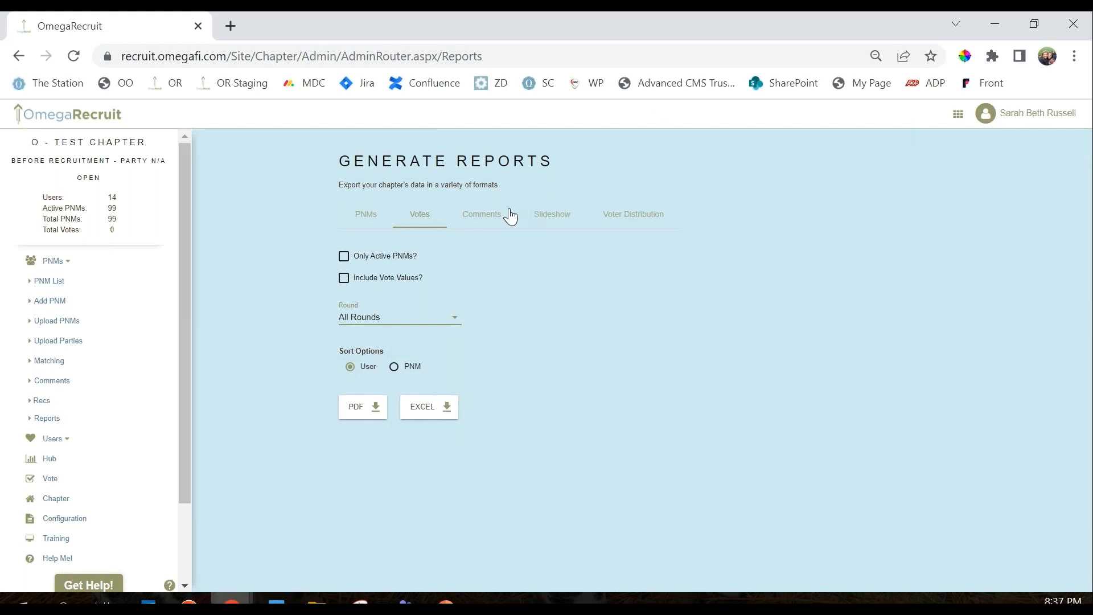
left_click(493, 219)
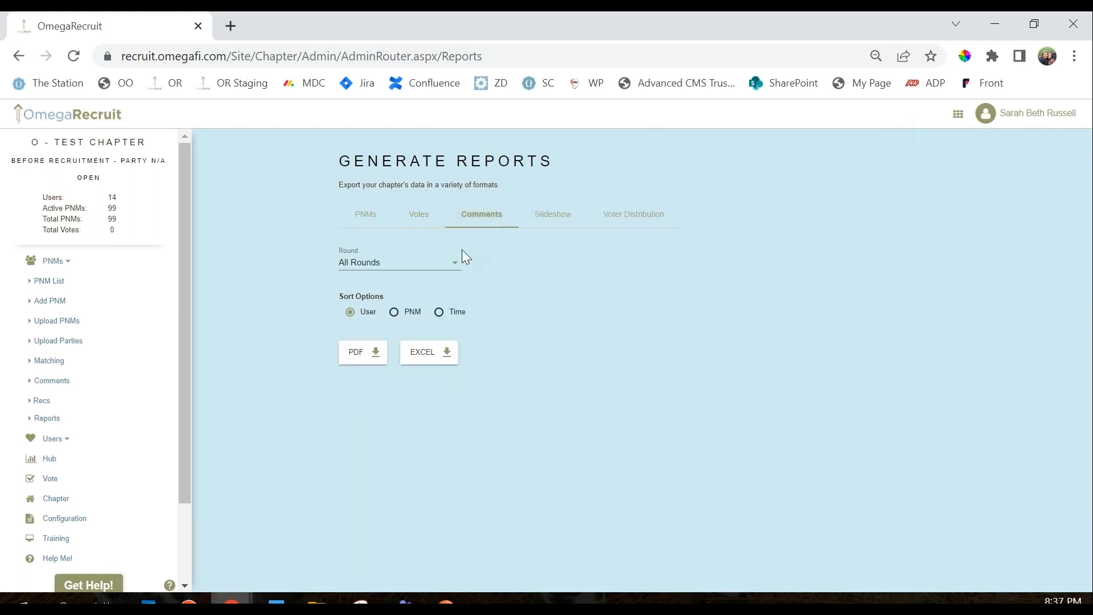
left_click(411, 275)
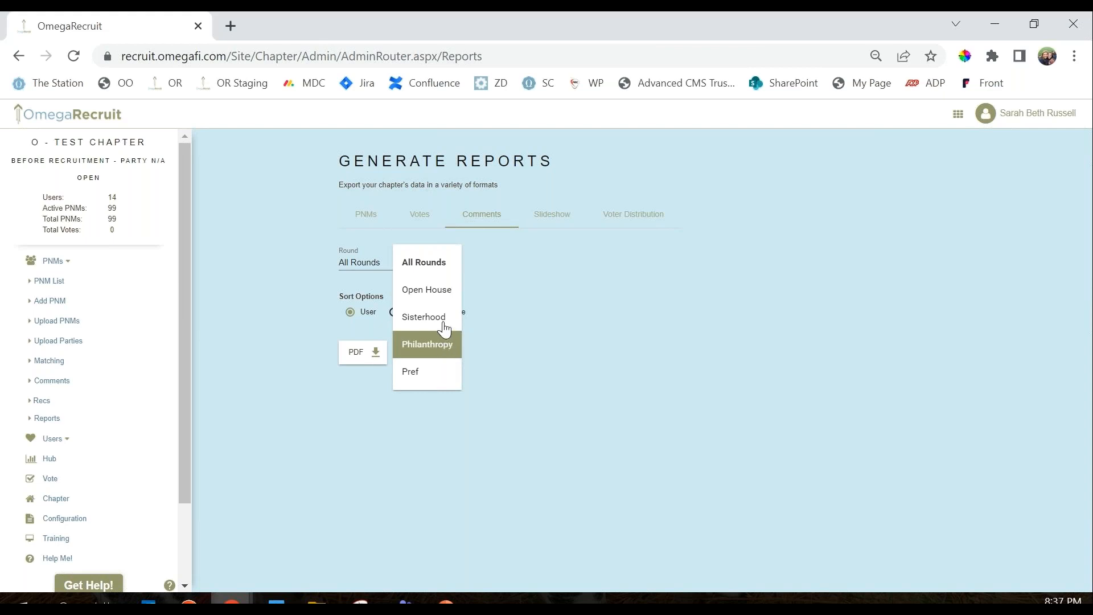
left_click(616, 323)
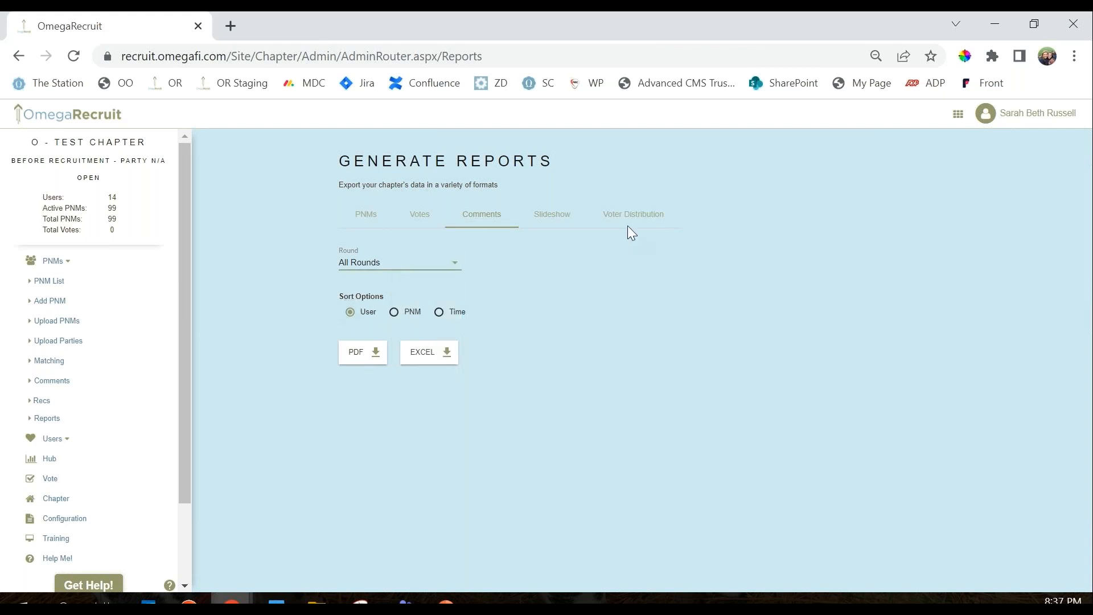
left_click(559, 222)
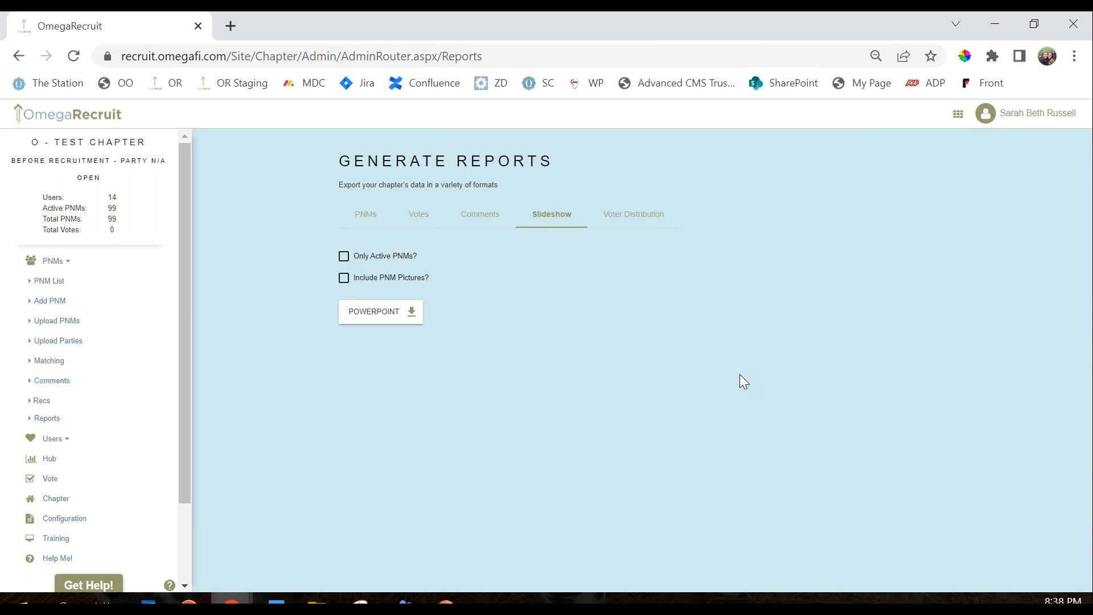
left_click(627, 224)
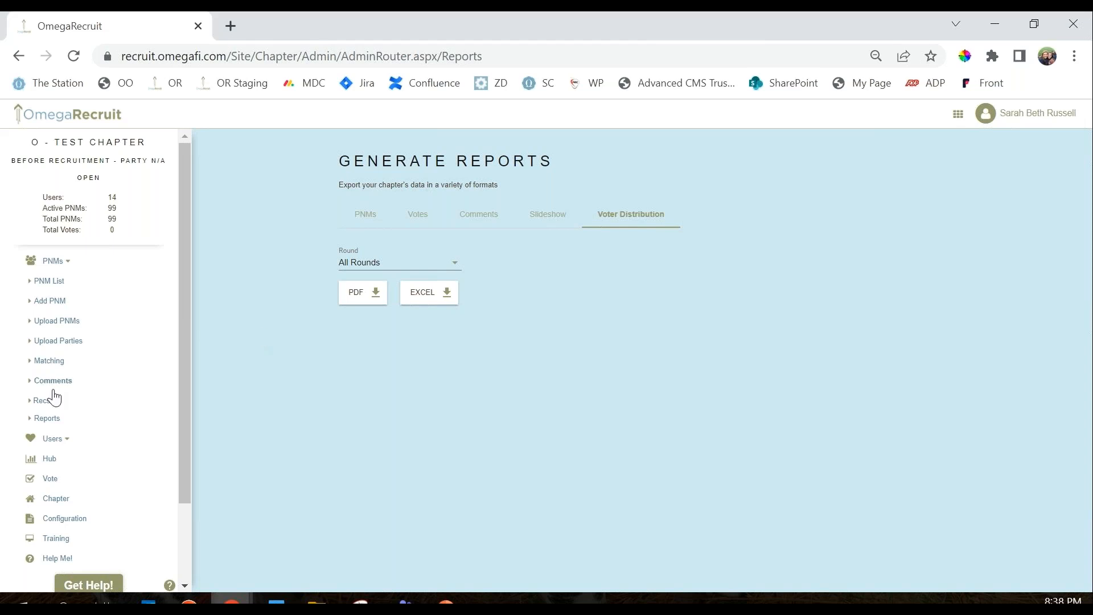
Open the chapter's User List and examine each user's group, star, admin, delete, restrict and login options.
left_click(52, 263)
left_click(56, 285)
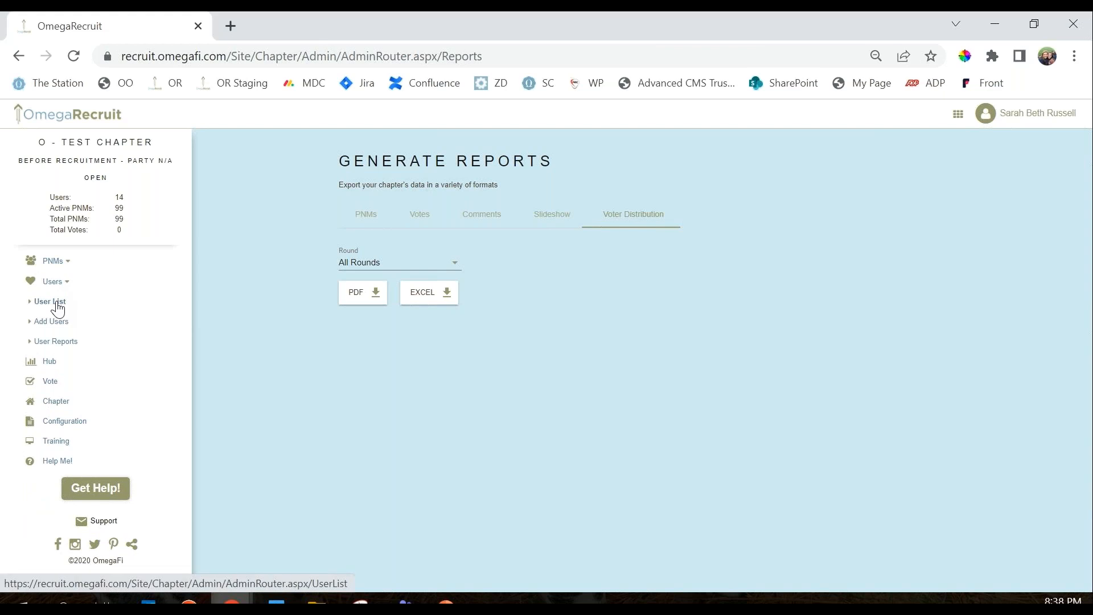
left_click(58, 307)
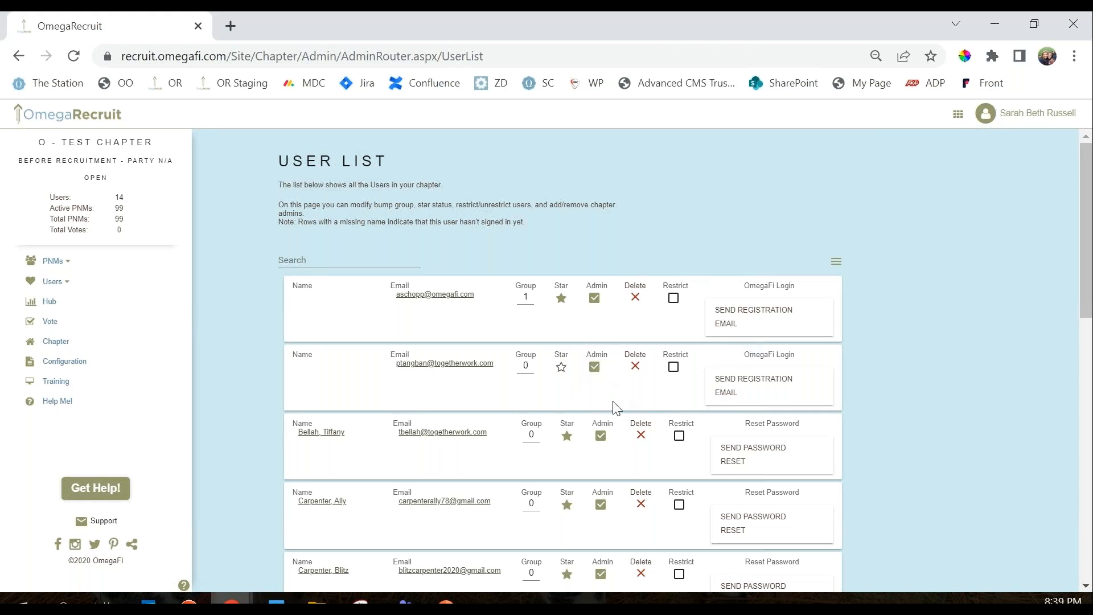
scroll(616, 519, "down", 5)
scroll(615, 519, "down", 5)
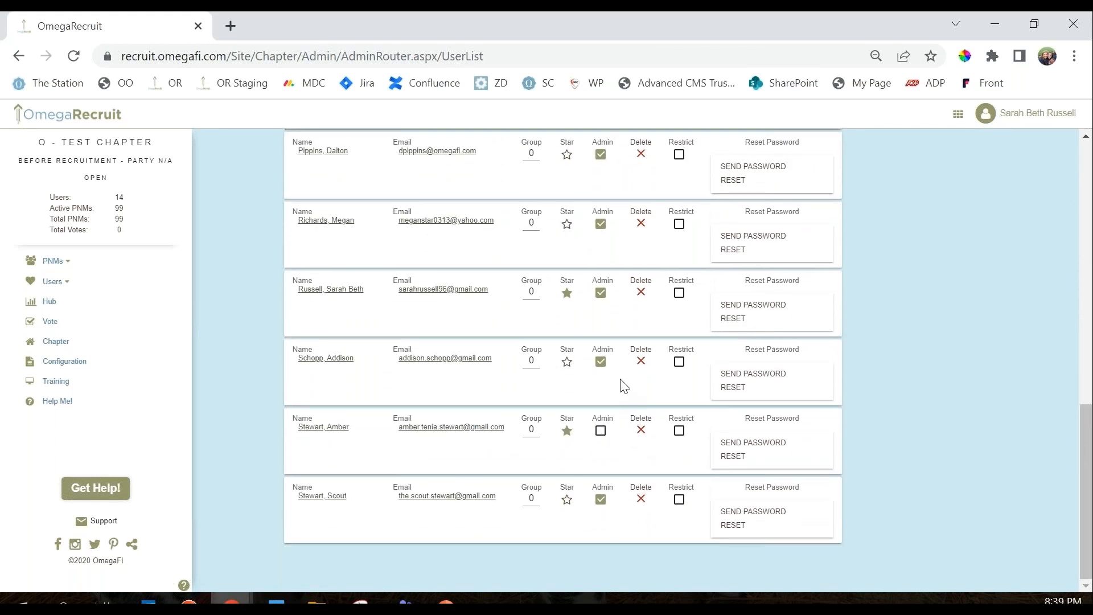
scroll(631, 388, "up", 10)
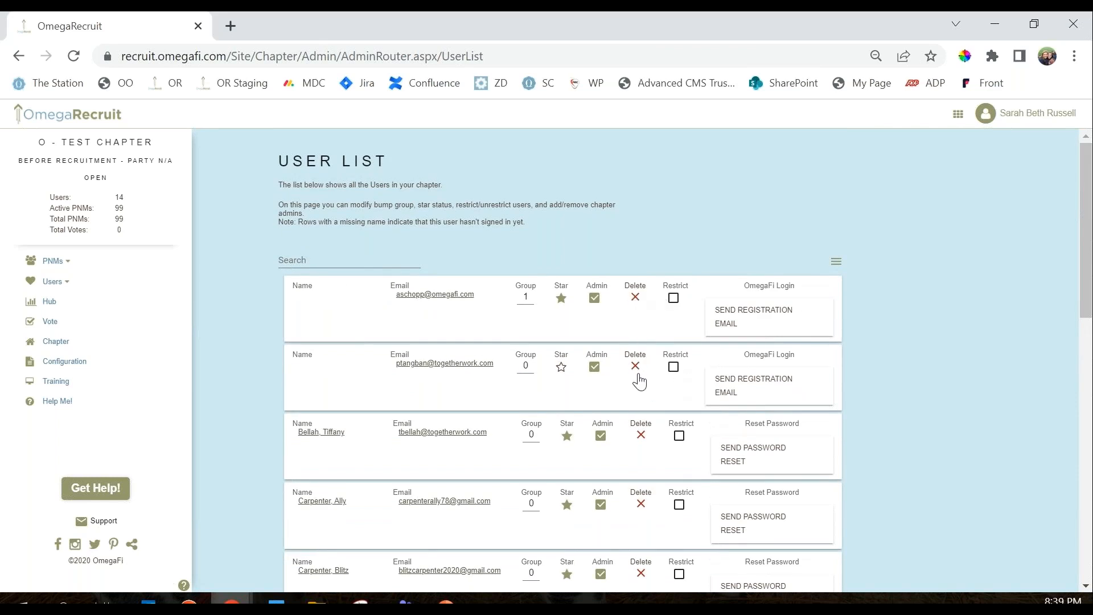
scroll(564, 410, "down", 3)
scroll(566, 404, "up", 3)
scroll(587, 433, "down", 8)
scroll(559, 421, "up", 8)
scroll(765, 344, "down", 2)
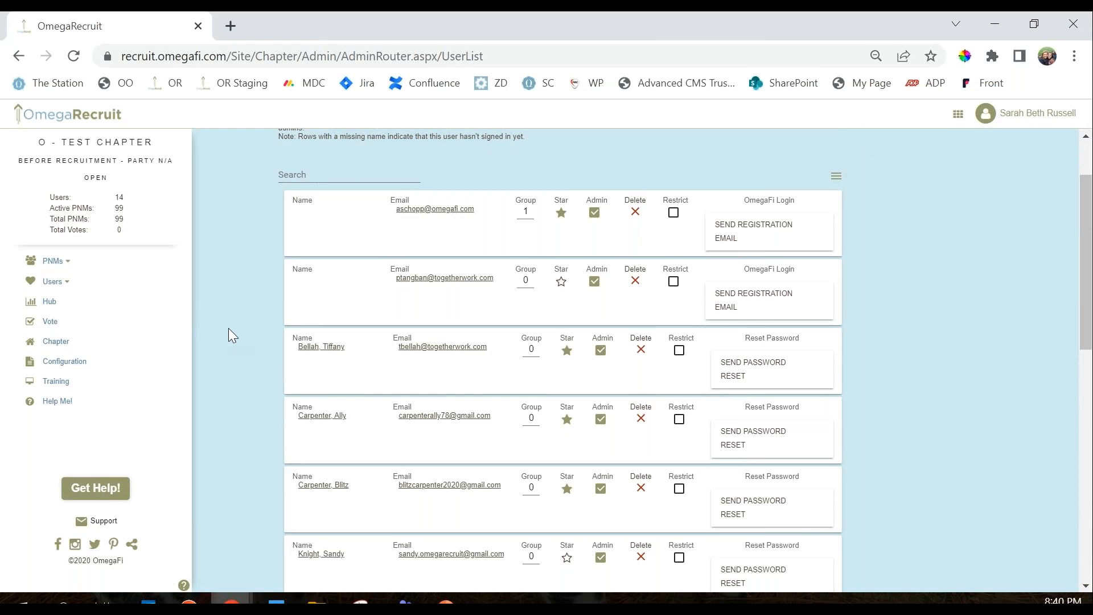
Review the Add Users page and examine which users are starred throughout the chapter's User List.
left_click(59, 285)
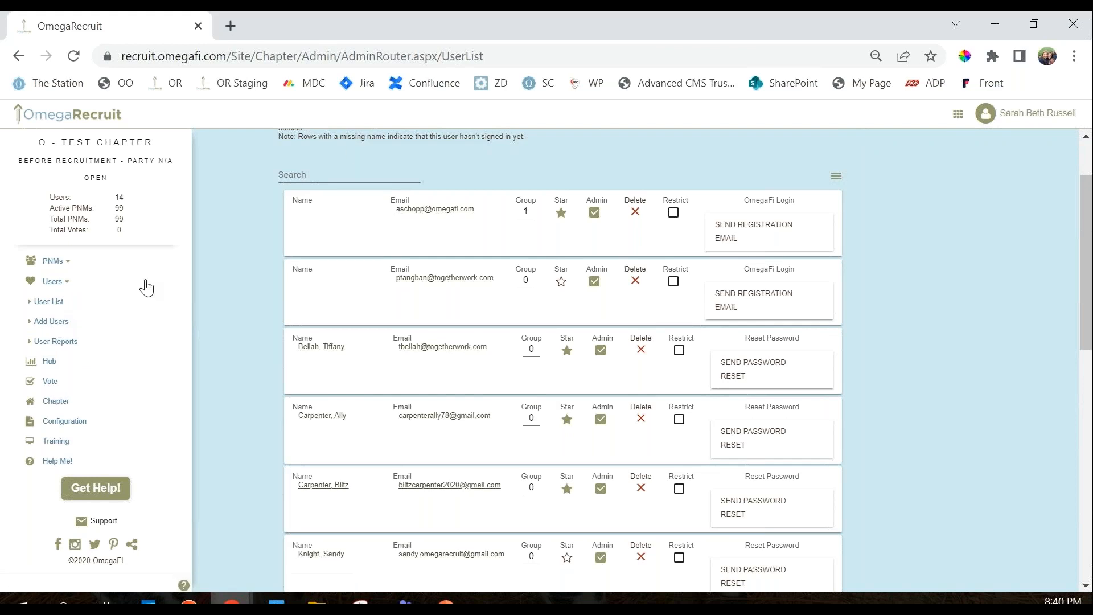
left_click(53, 322)
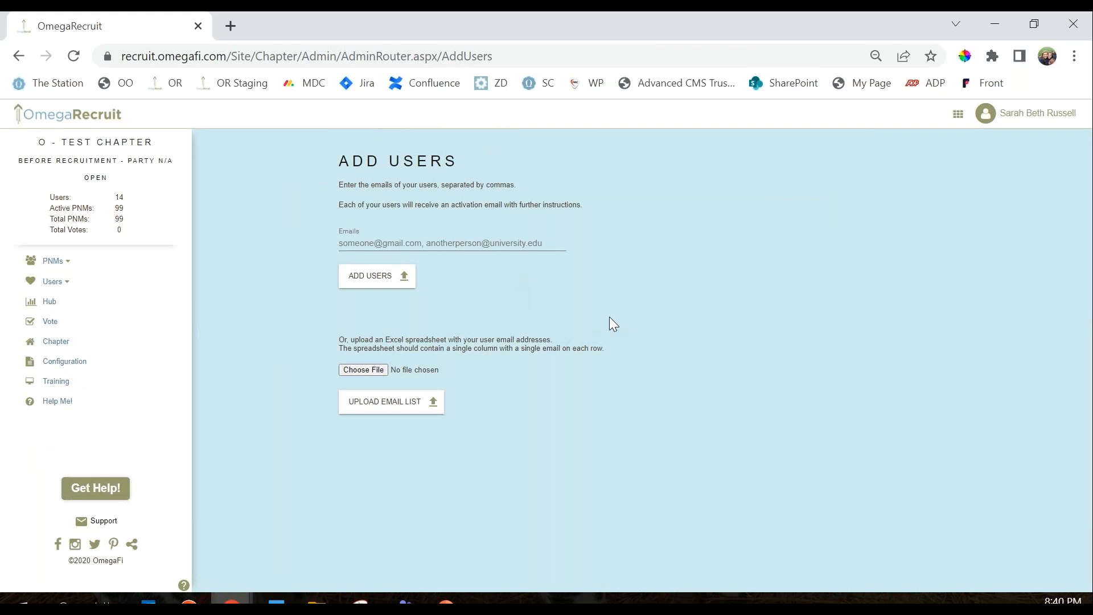
left_click(54, 282)
left_click(50, 301)
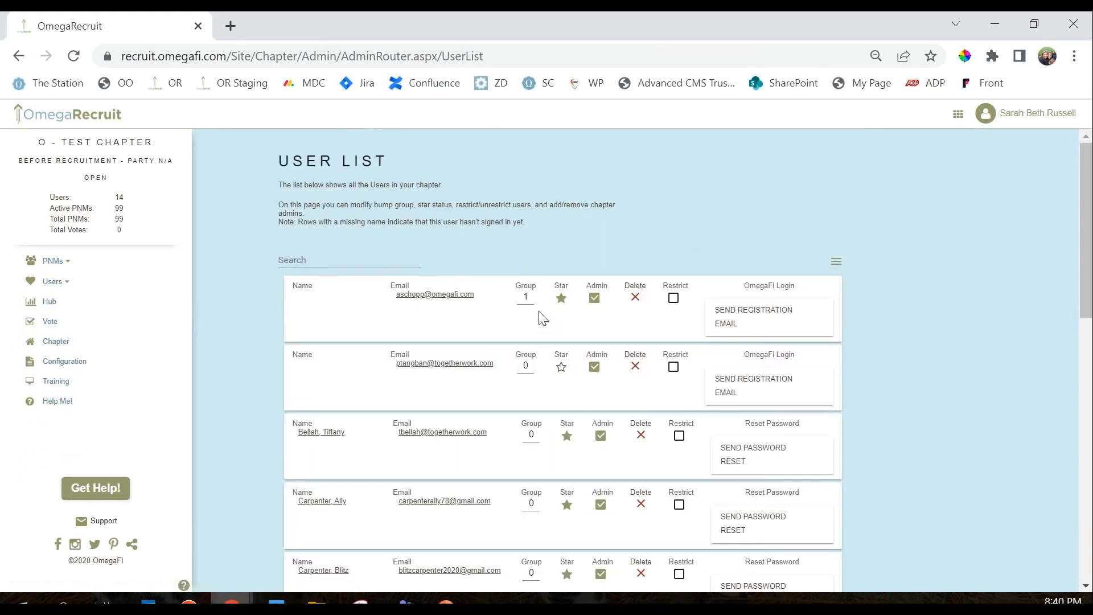
scroll(539, 317, "down", 3)
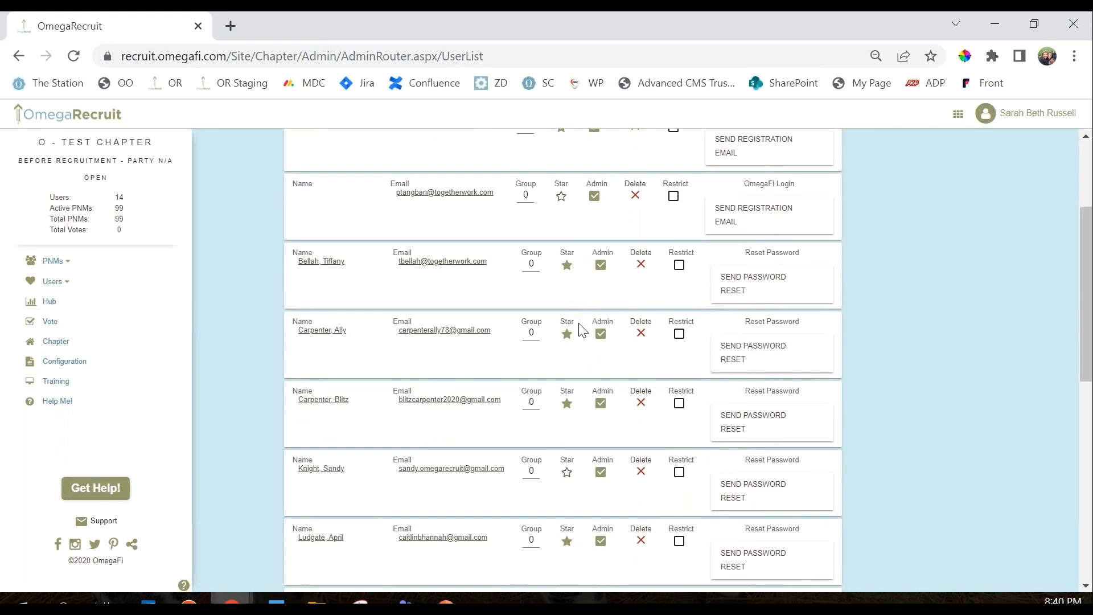
scroll(572, 321, "up", 3)
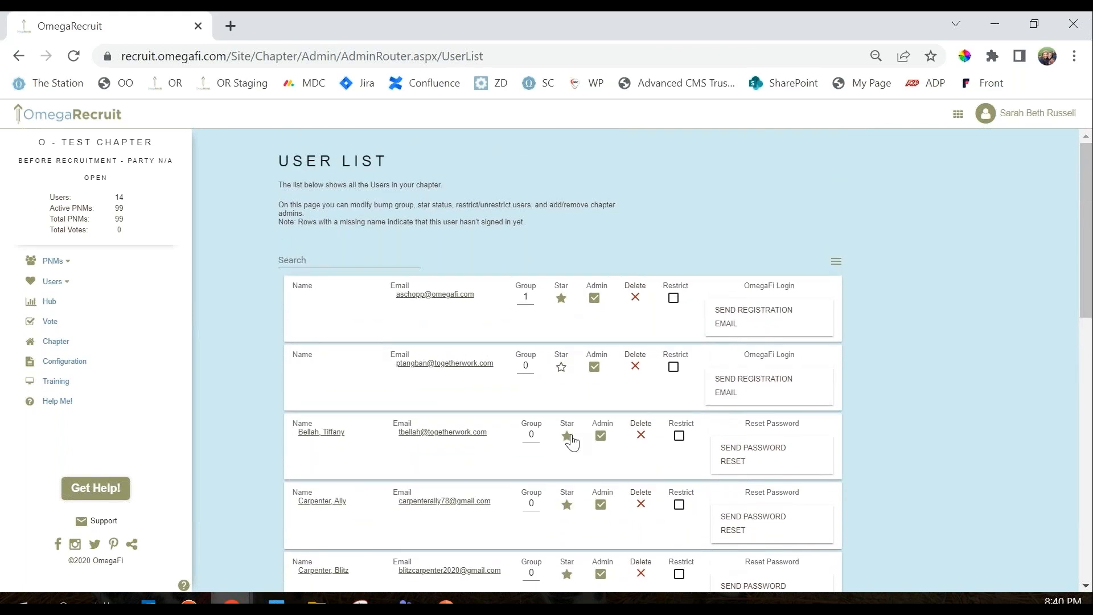
scroll(571, 441, "down", 3)
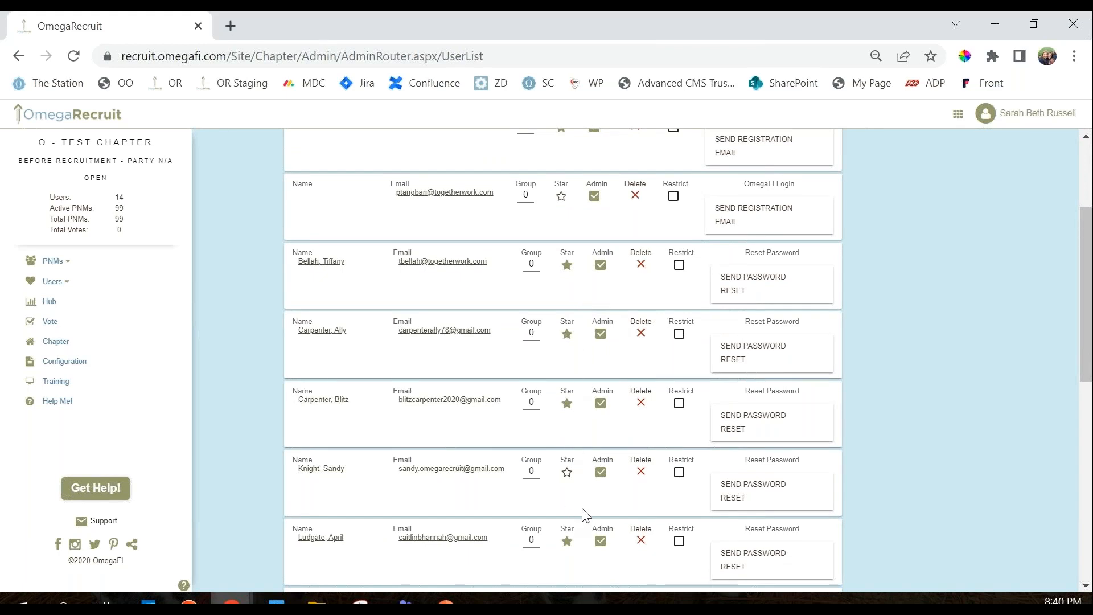
scroll(582, 510, "down", 2)
scroll(583, 514, "down", 3)
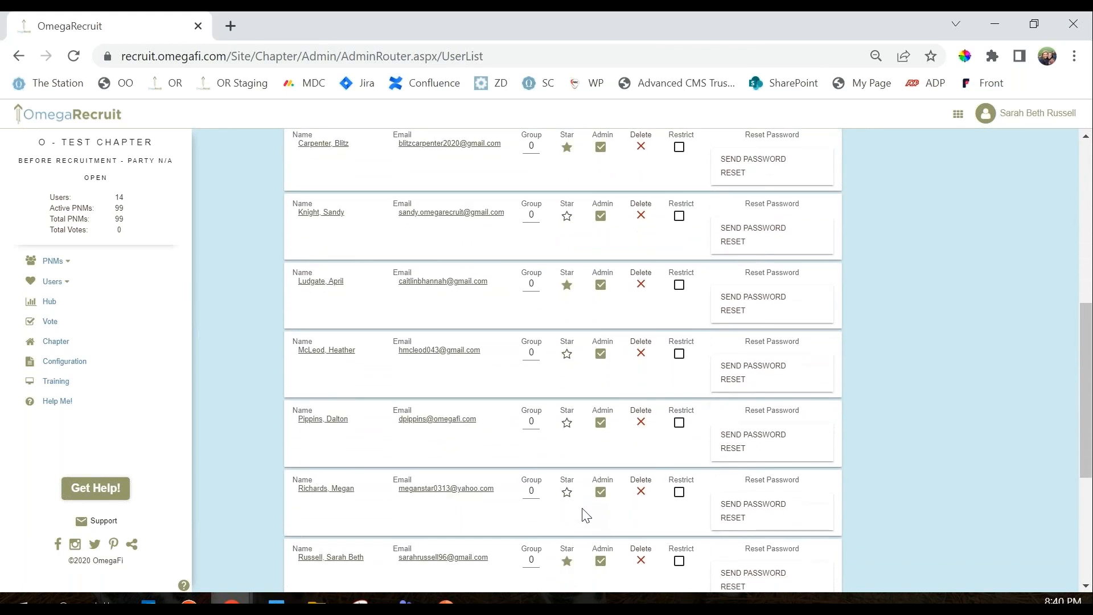
scroll(584, 514, "down", 3)
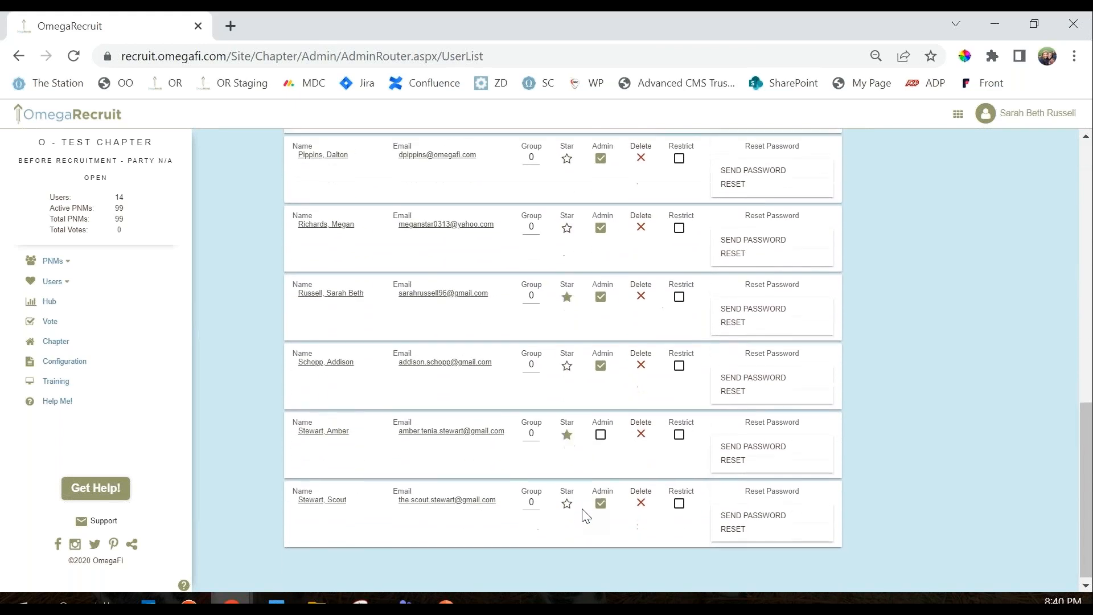
scroll(598, 478, "up", 3)
scroll(599, 478, "up", 7)
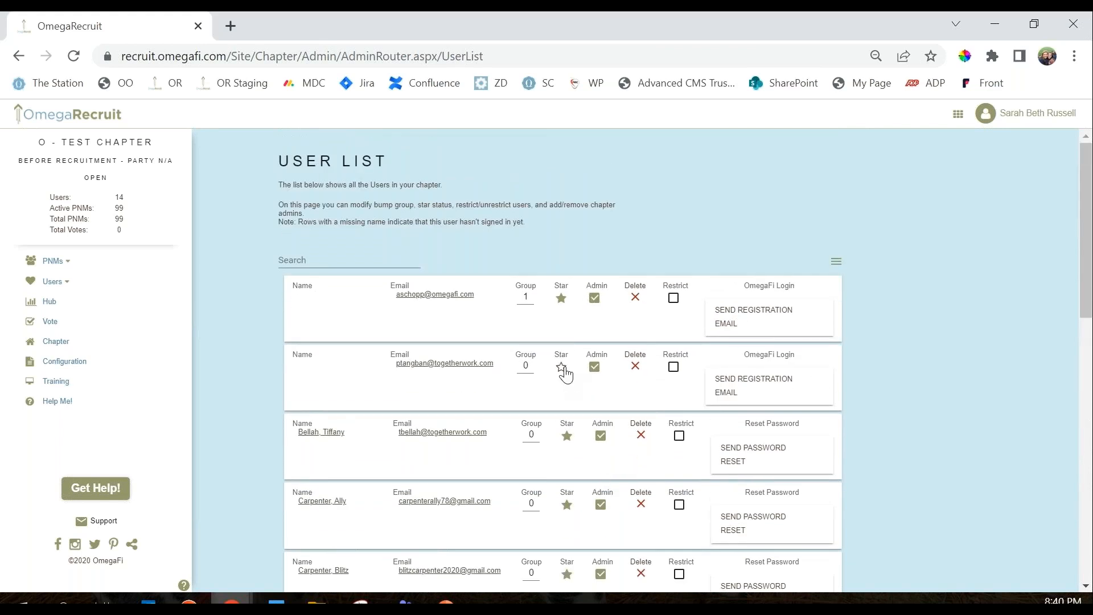
Star the second user in the User List and remove that star again.
left_click(561, 367)
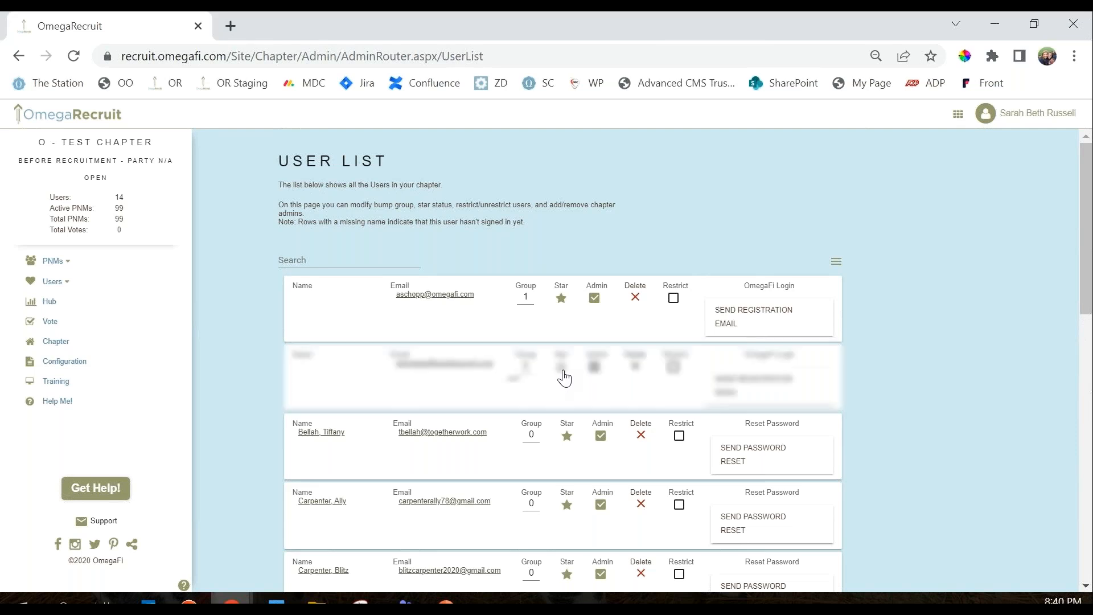
left_click(562, 369)
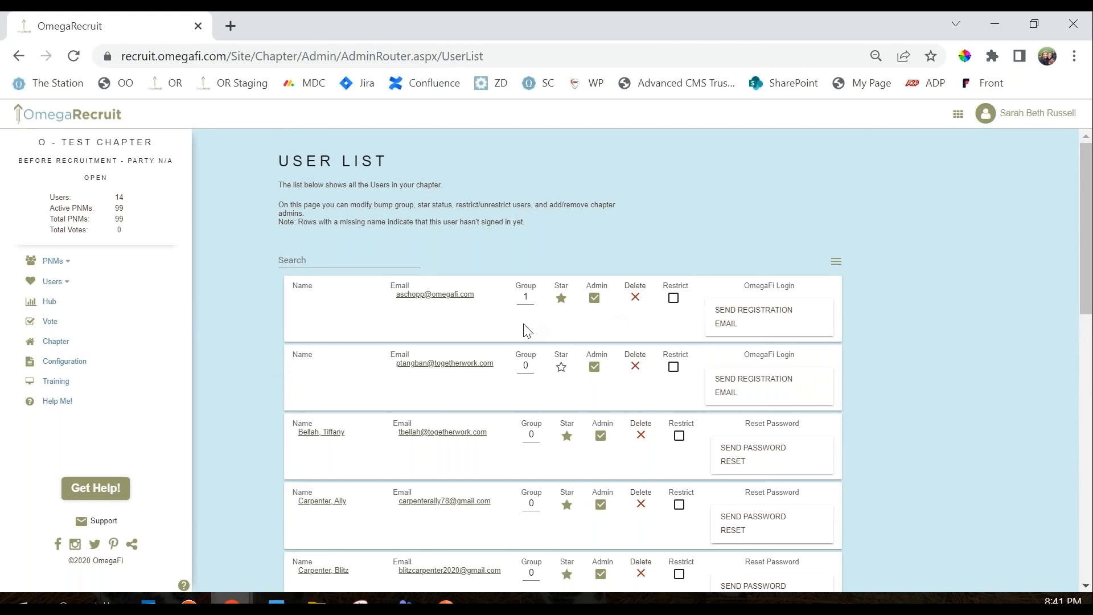
Review the ways to add users by email or spreadsheet, and the data fields included in the Users report.
left_click(57, 281)
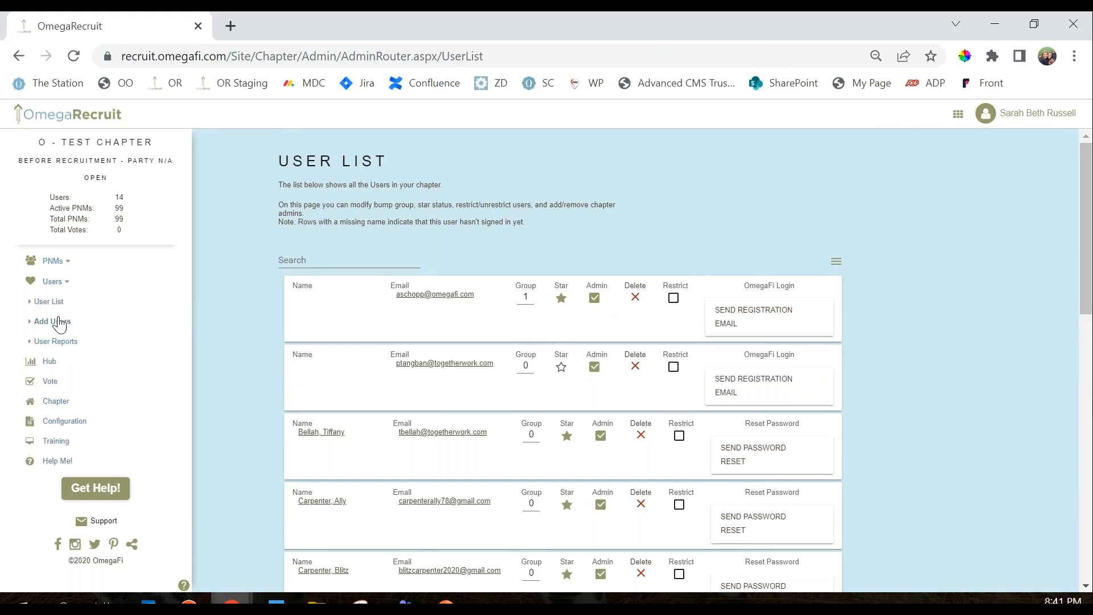
left_click(57, 322)
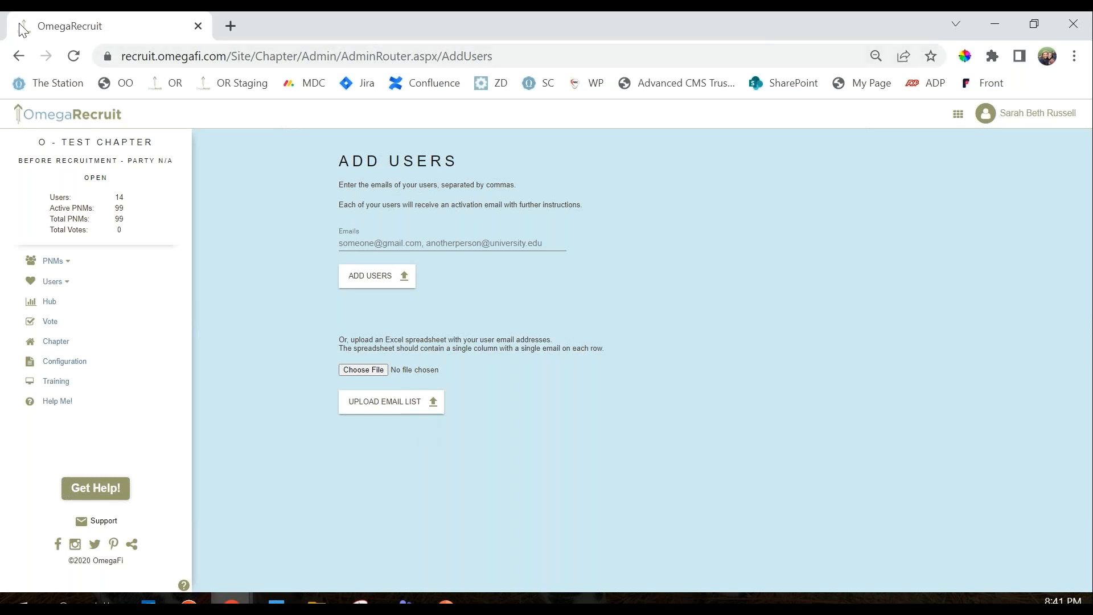
left_click(52, 284)
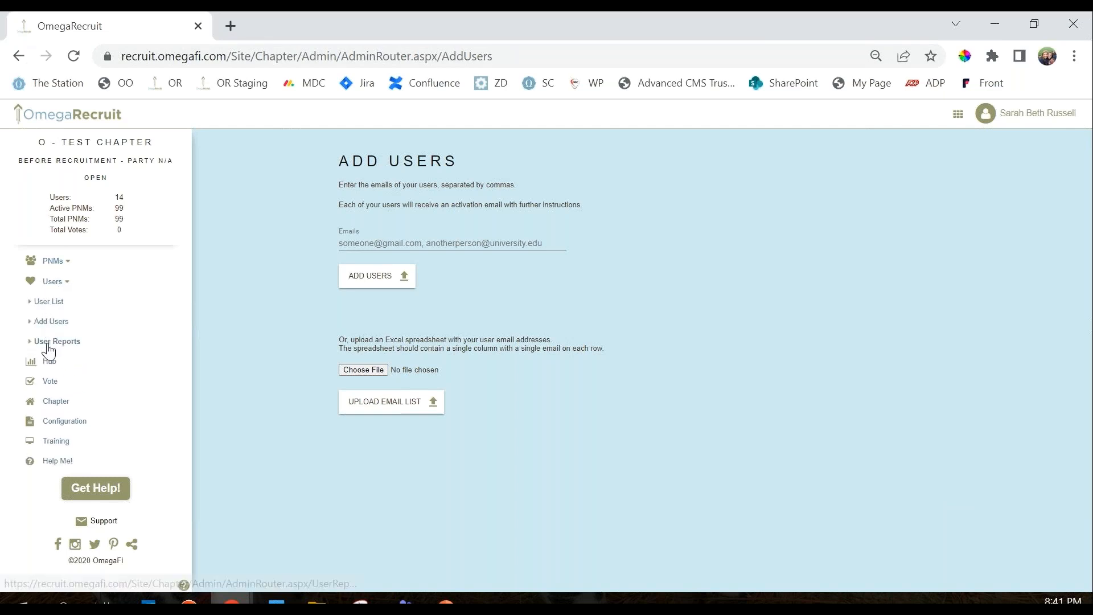
left_click(50, 345)
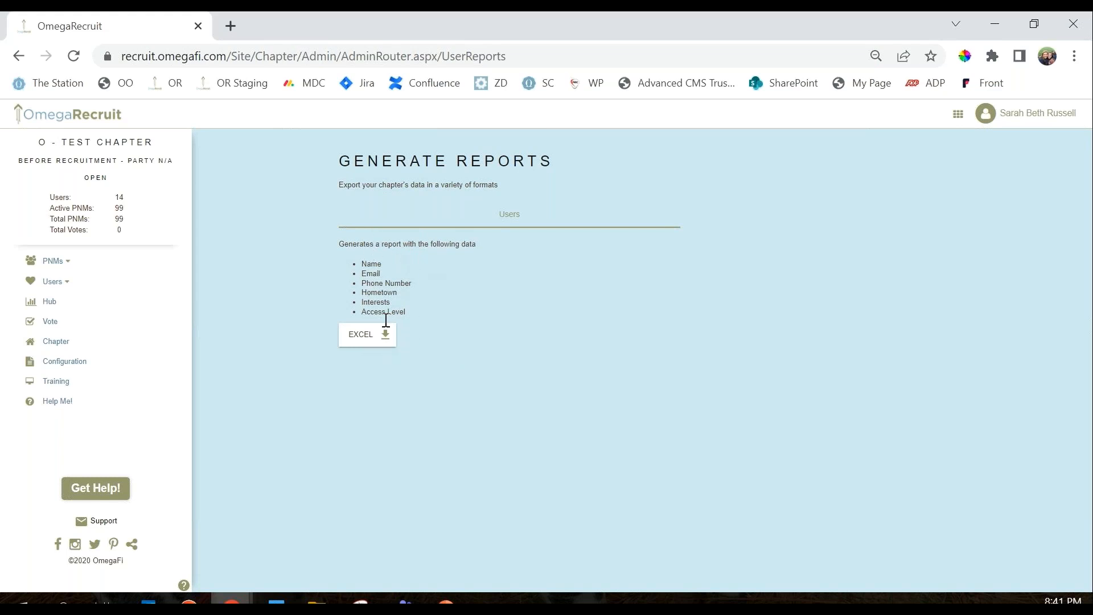
Open the fourth user's record from the User List and review its Votes, Comments, Profile, Add Votes and Voter Distribution sections.
left_click(53, 281)
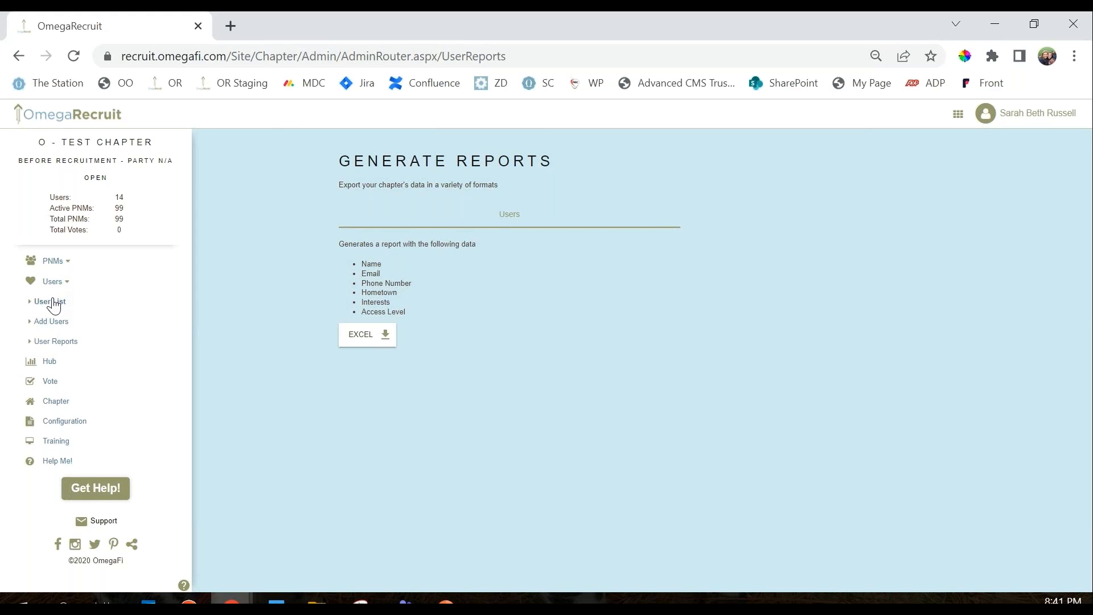
left_click(53, 302)
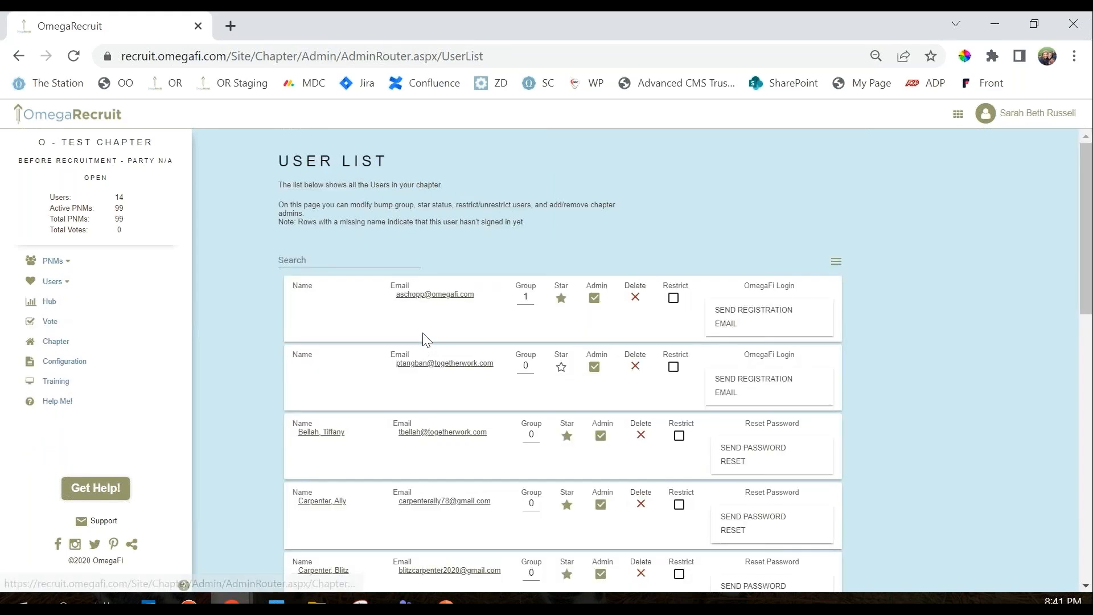
scroll(336, 406, "down", 3)
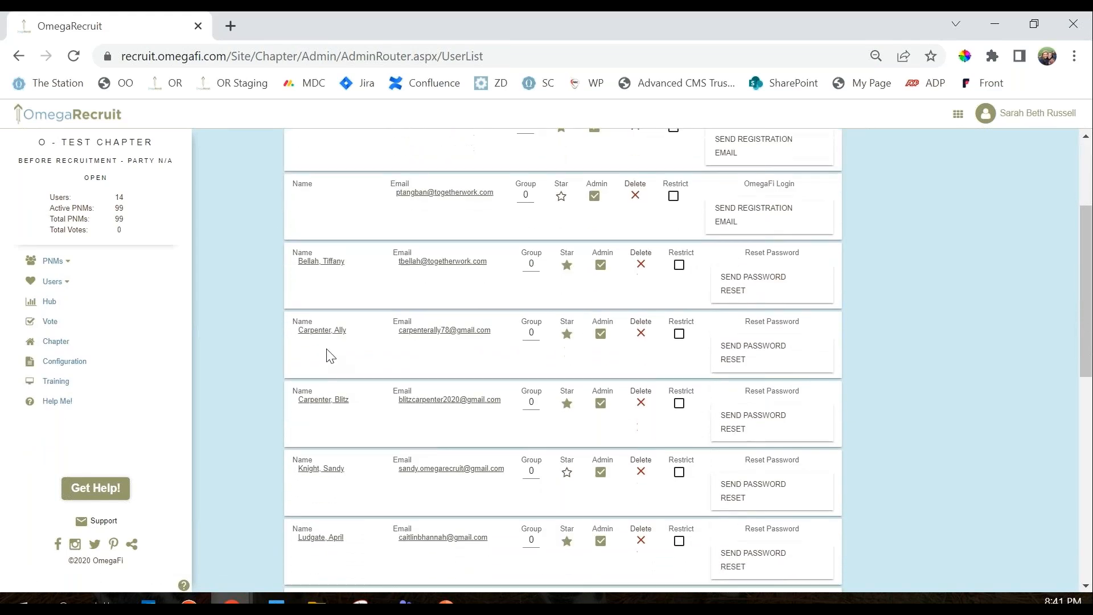
left_click(322, 332)
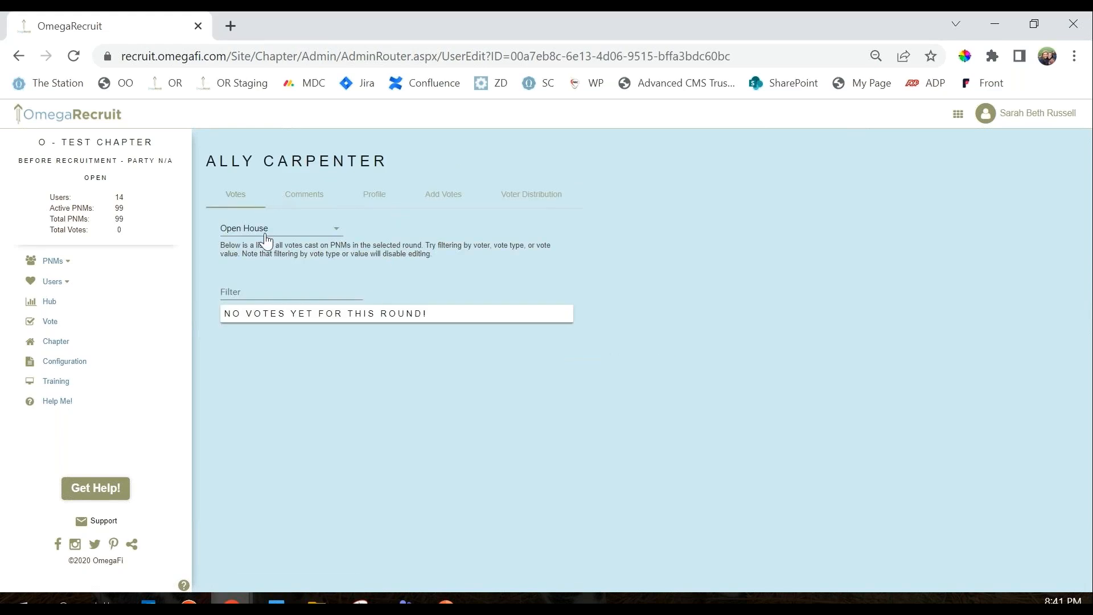
left_click(305, 196)
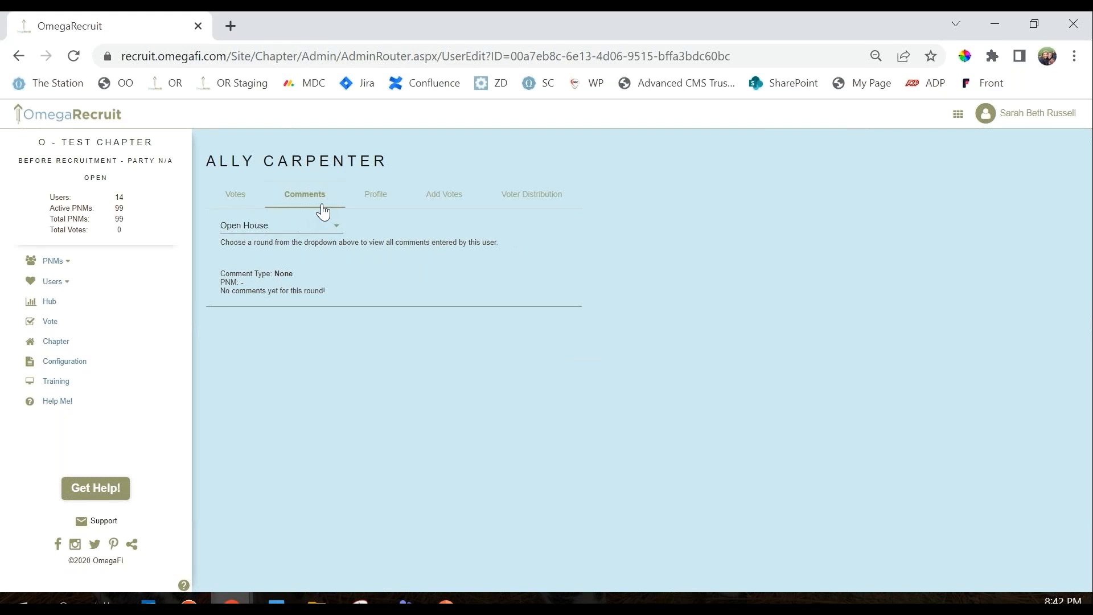
left_click(378, 208)
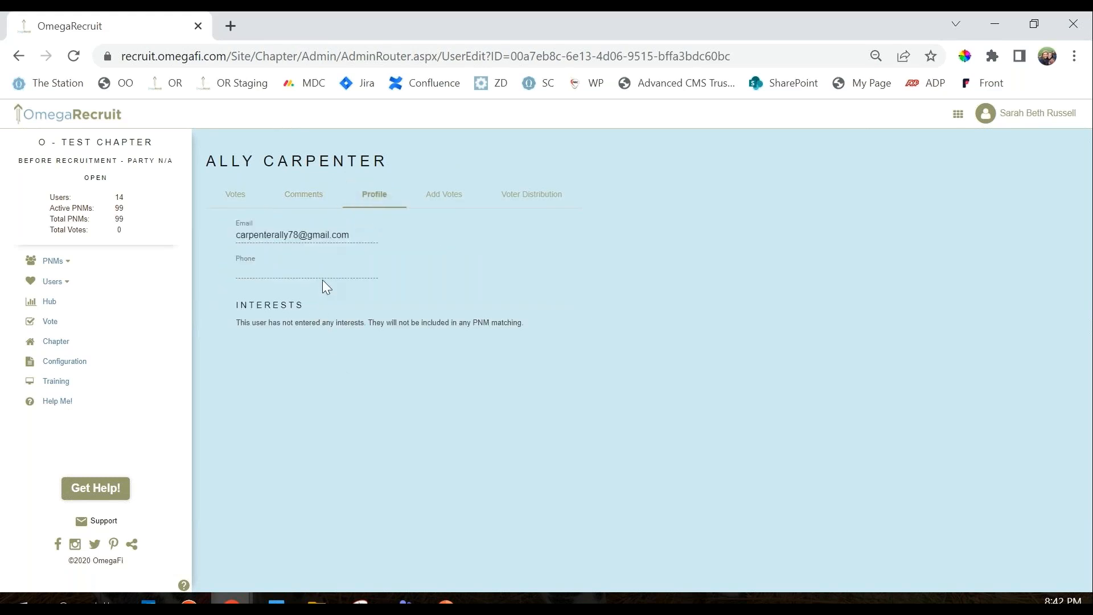
left_click(444, 209)
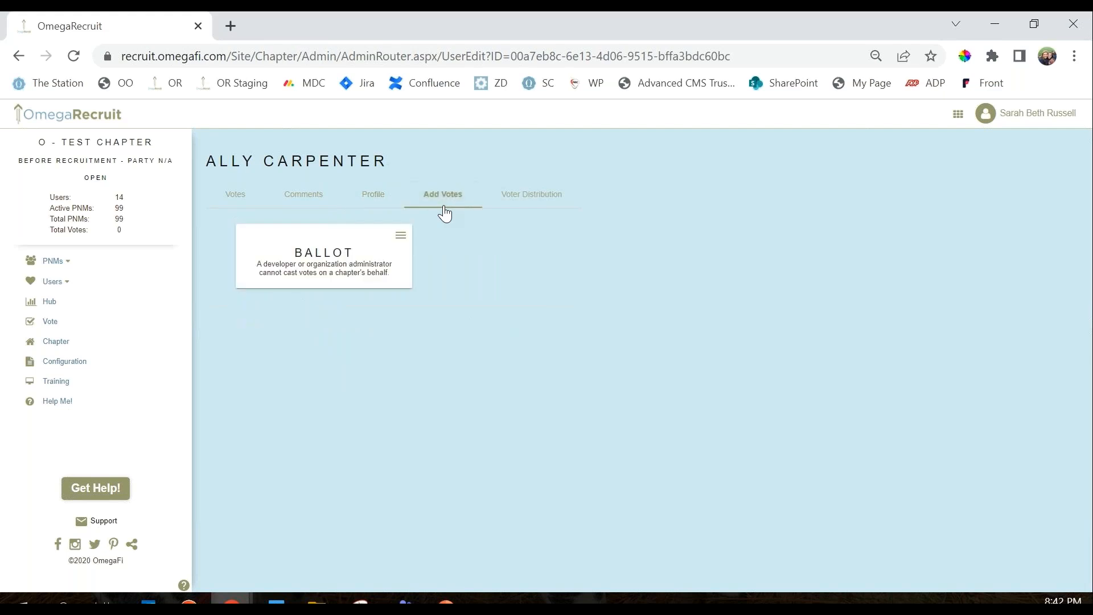
left_click(542, 201)
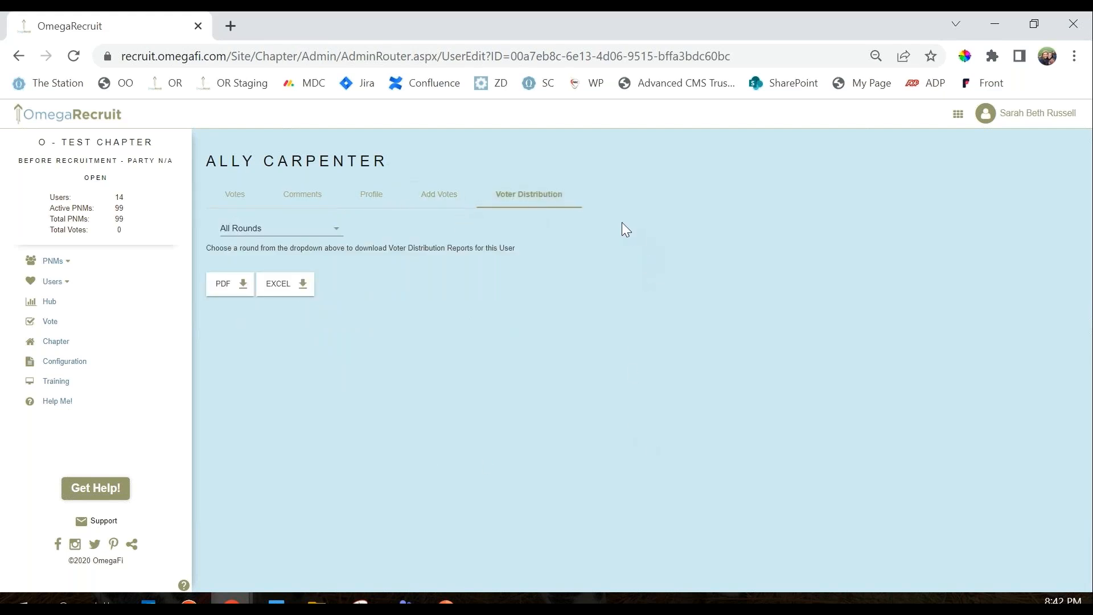
Examine the Chapter Hub's Pnm Statuses v. Round chart and its underlying data table, and view the voting ballot page.
left_click(51, 301)
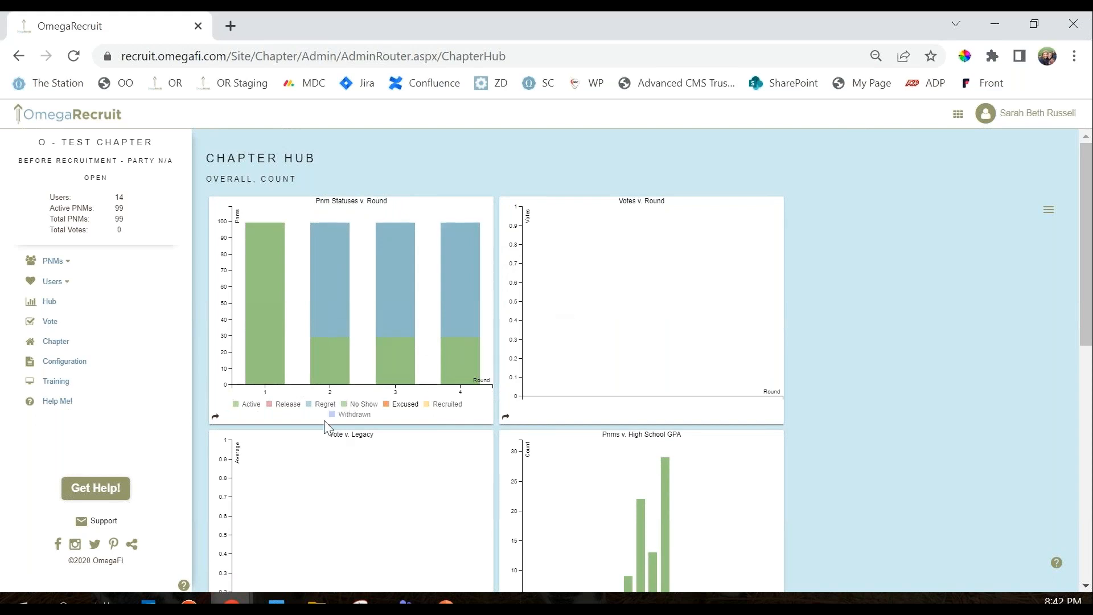
left_click(216, 418)
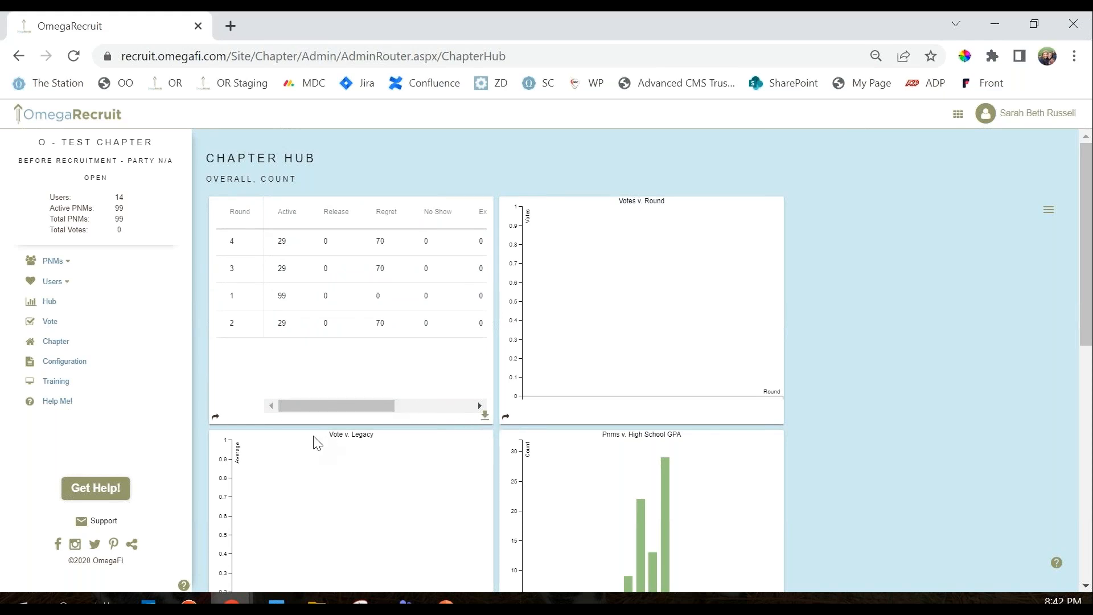
left_click(215, 417)
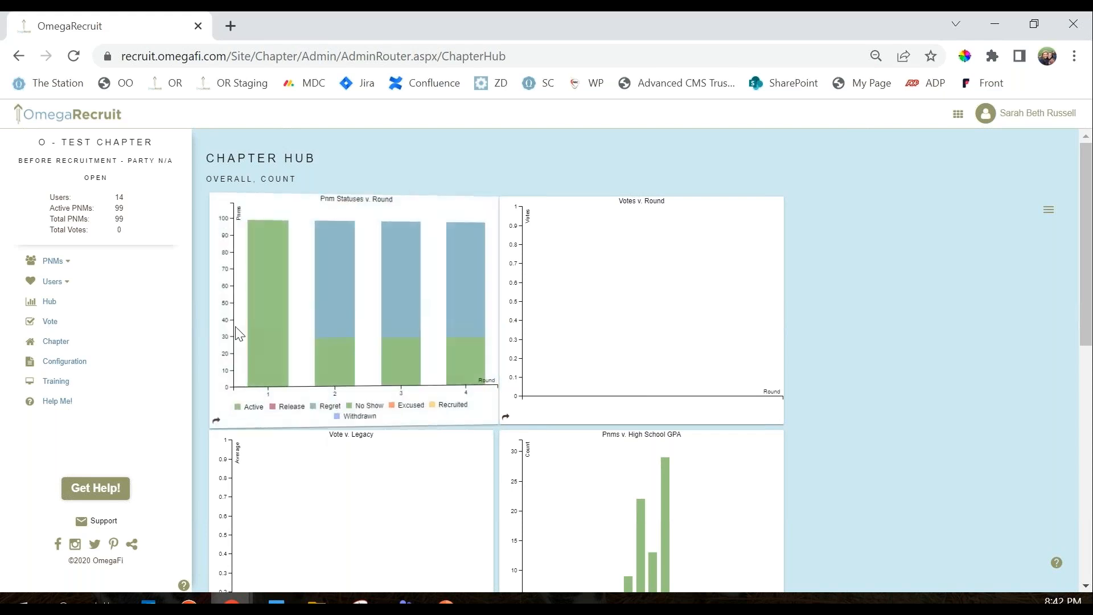
mouse_move(431, 325)
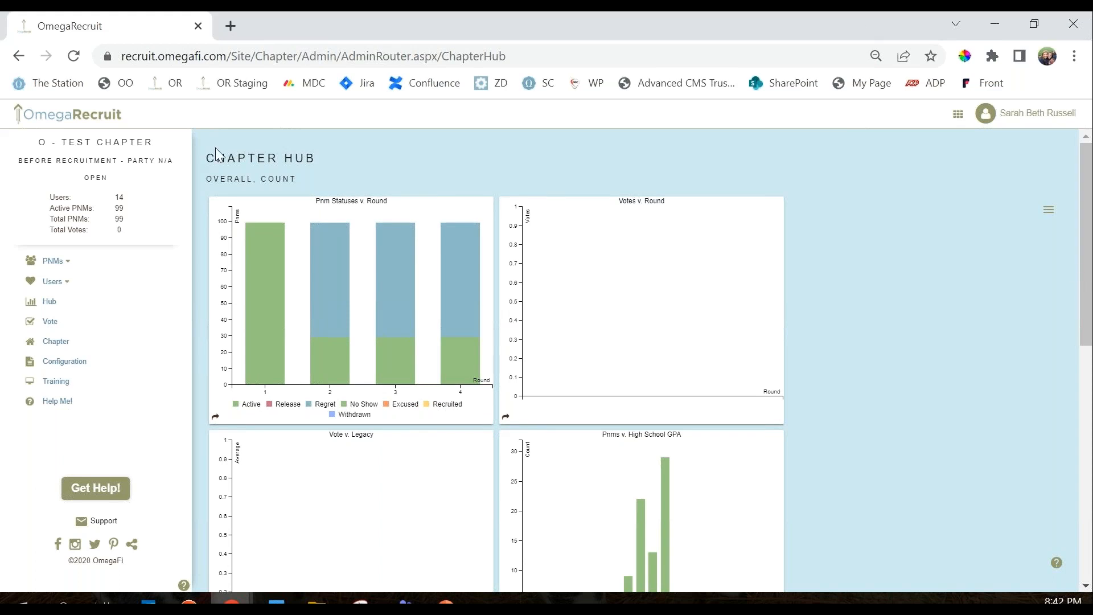
left_click(48, 323)
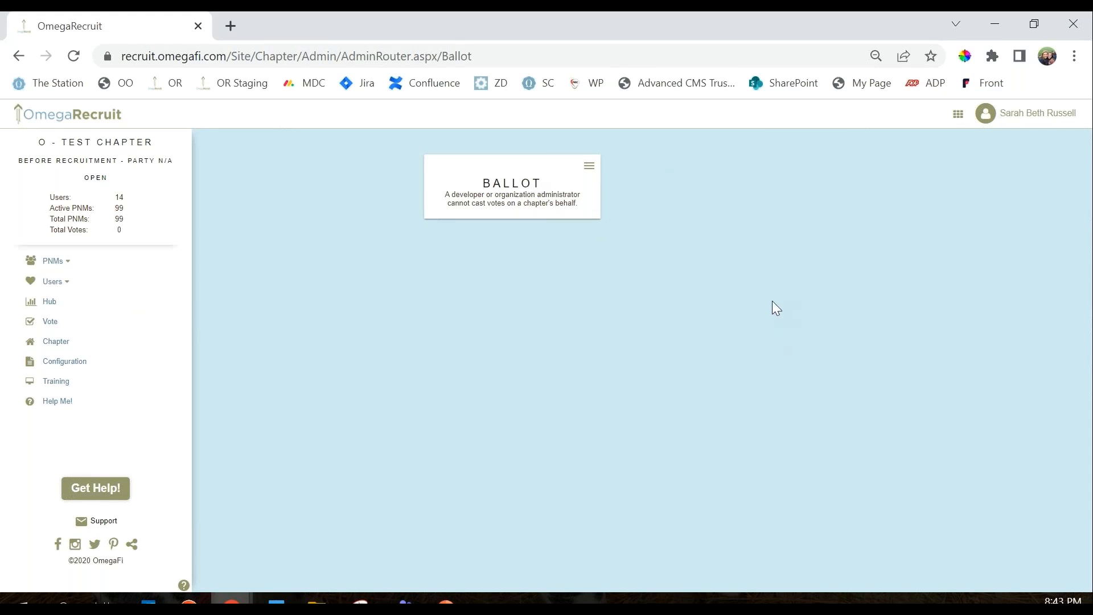
Advance the chapter from Before Recruitment to the Open House round, Party 1, with round status Open.
left_click(50, 345)
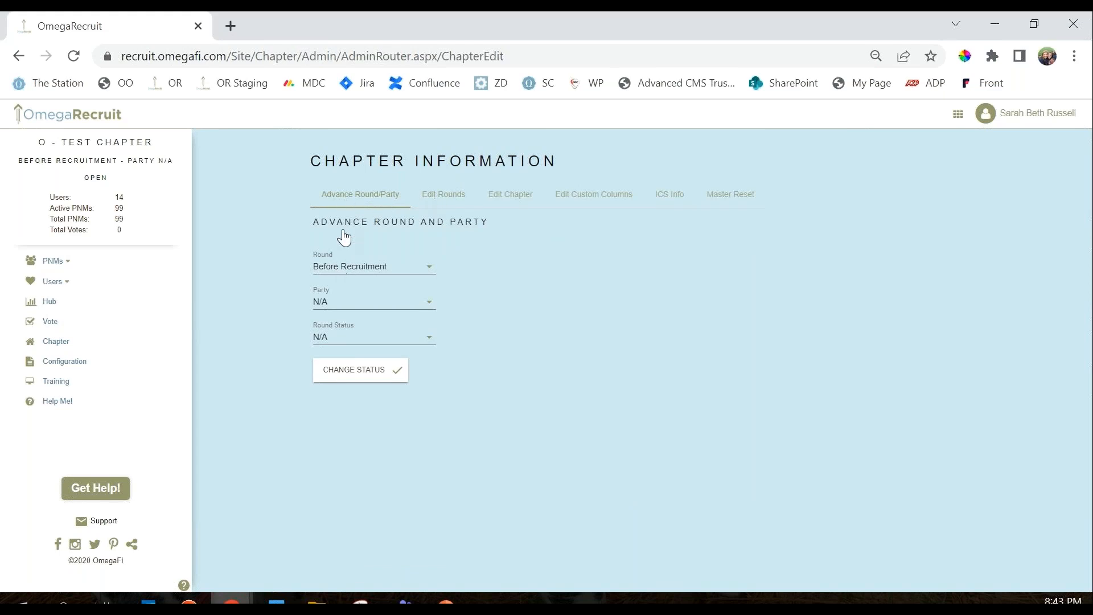
left_click(352, 269)
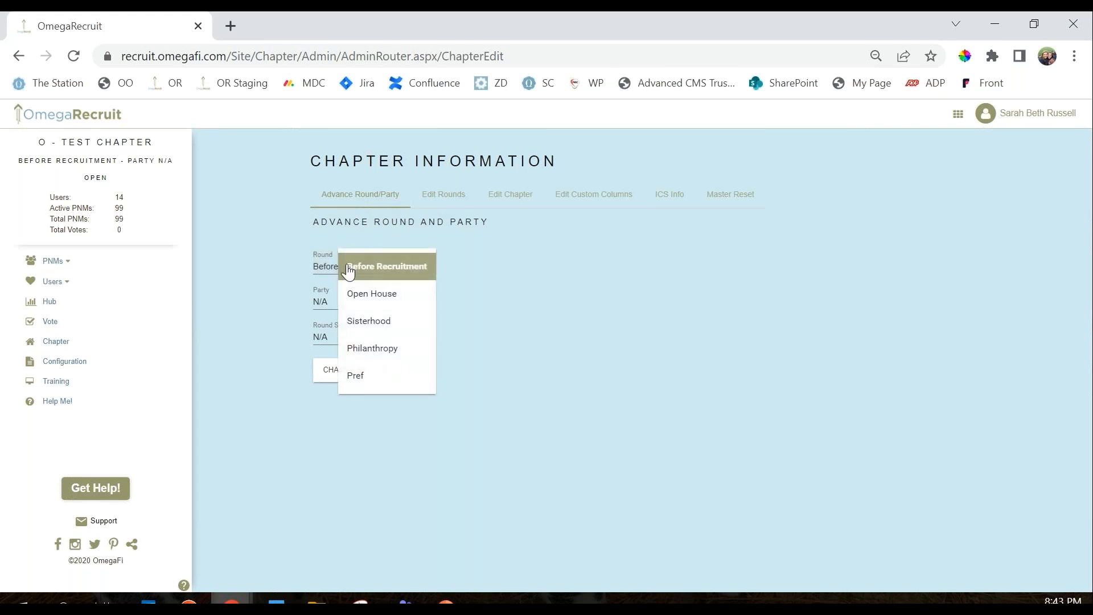
left_click(383, 304)
left_click(392, 378)
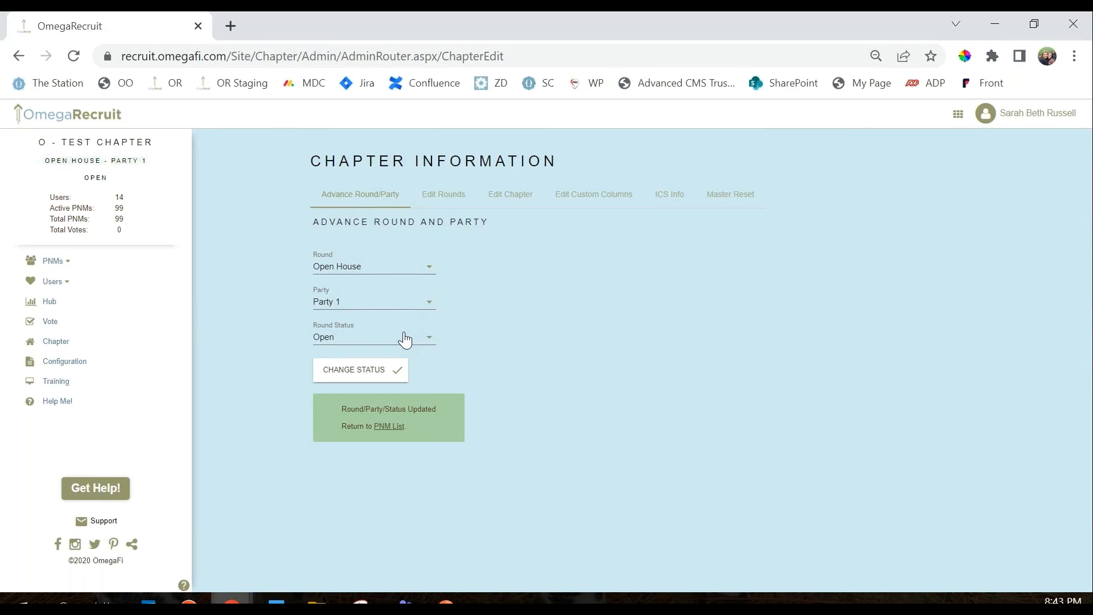
Examine the available party and round status choices for the Open House round, leaving Party 1 and Open selected.
left_click(412, 309)
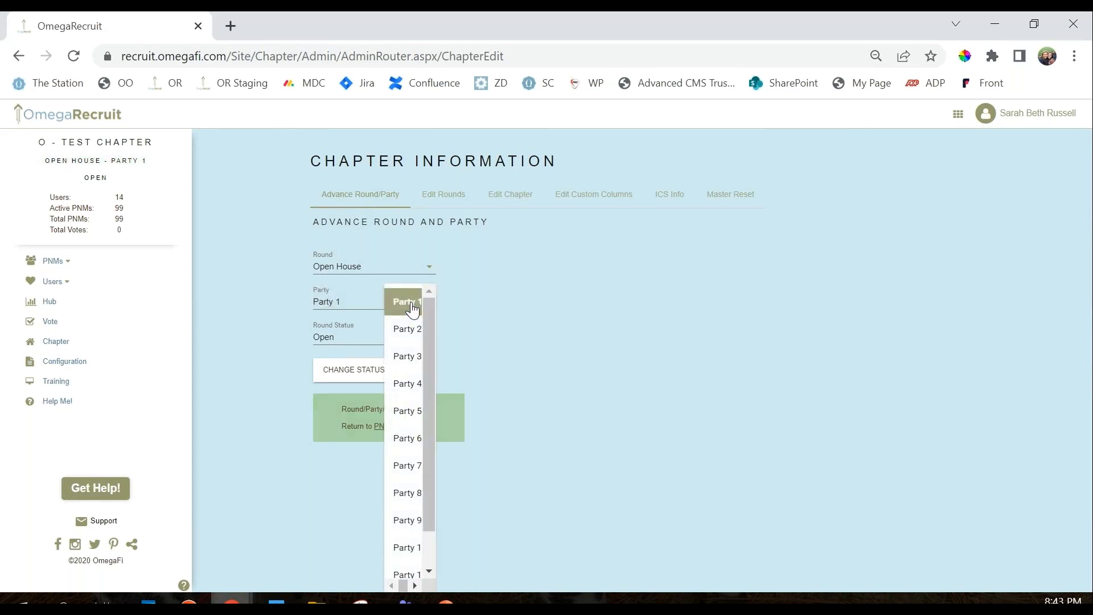
left_click(346, 303)
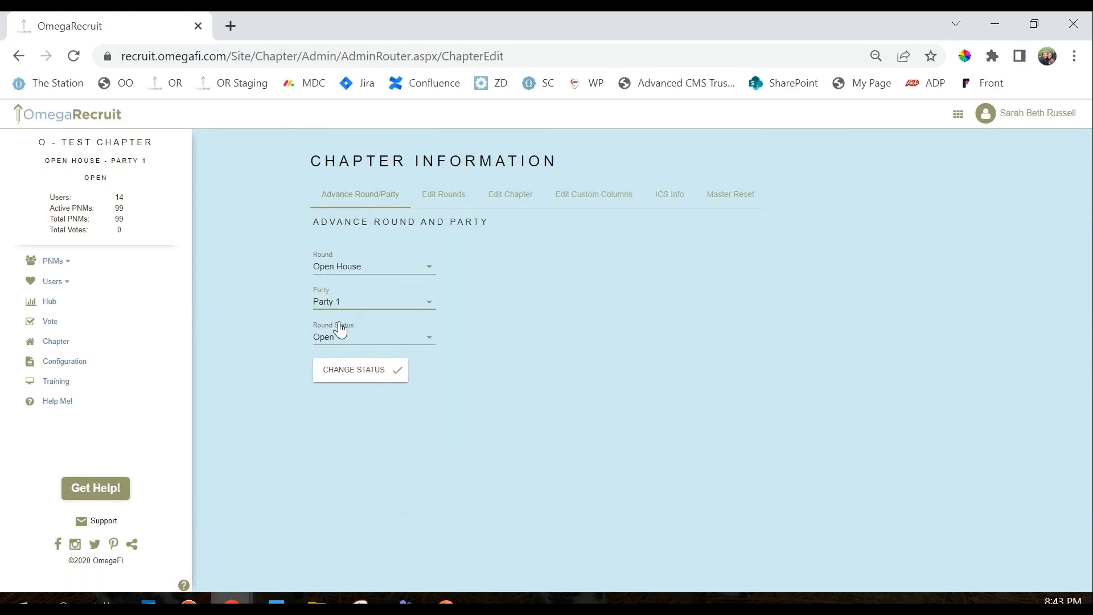
left_click(348, 344)
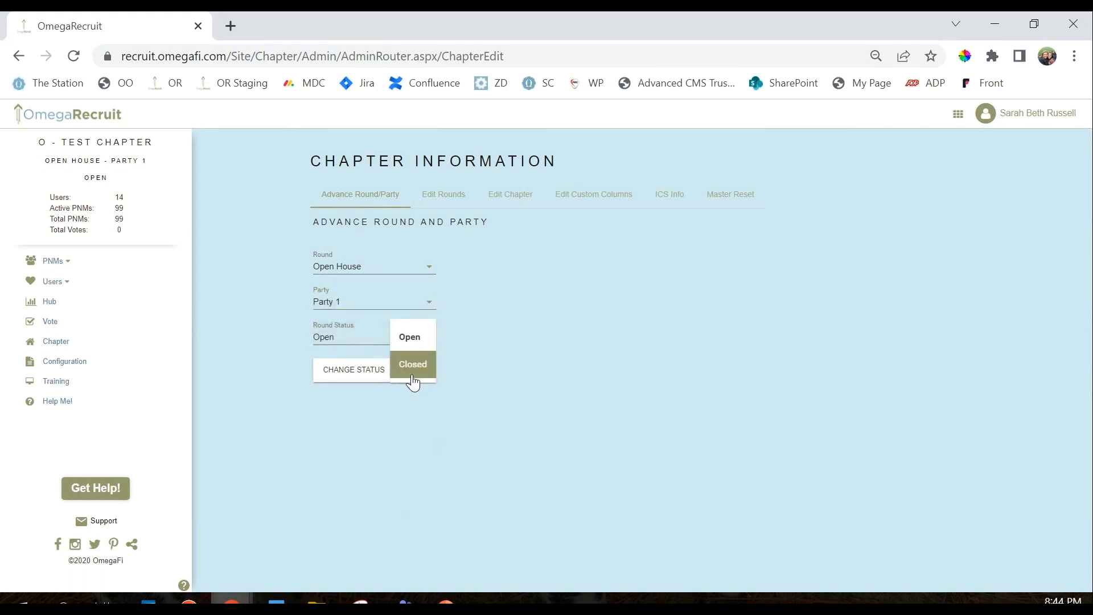
left_click(500, 290)
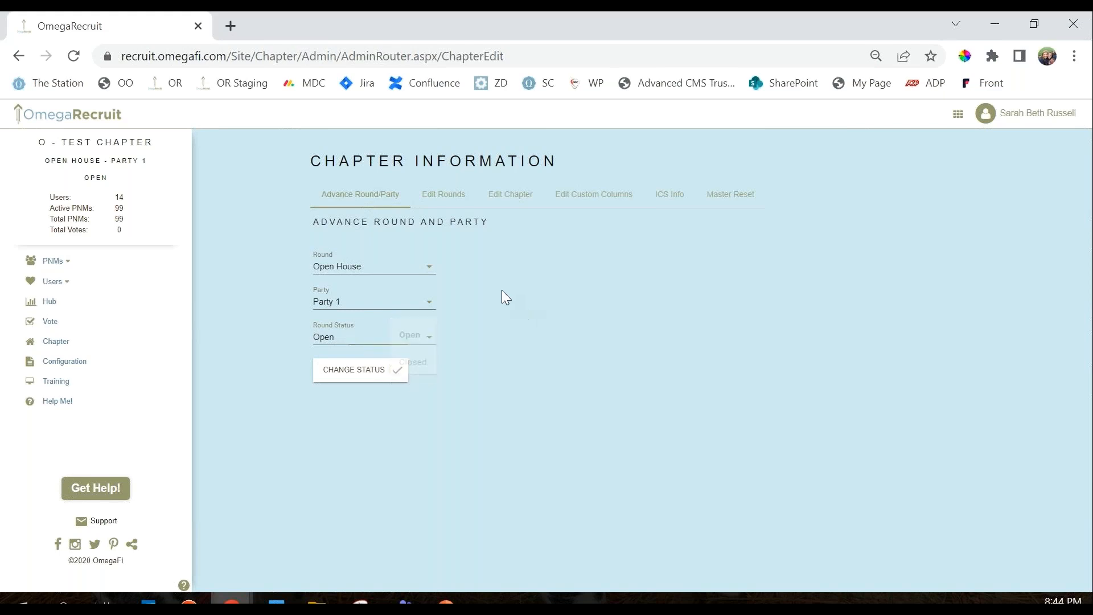
Apply the Open House round with Party 1 and status Open to the chapter, and check the available round choices.
left_click(334, 342)
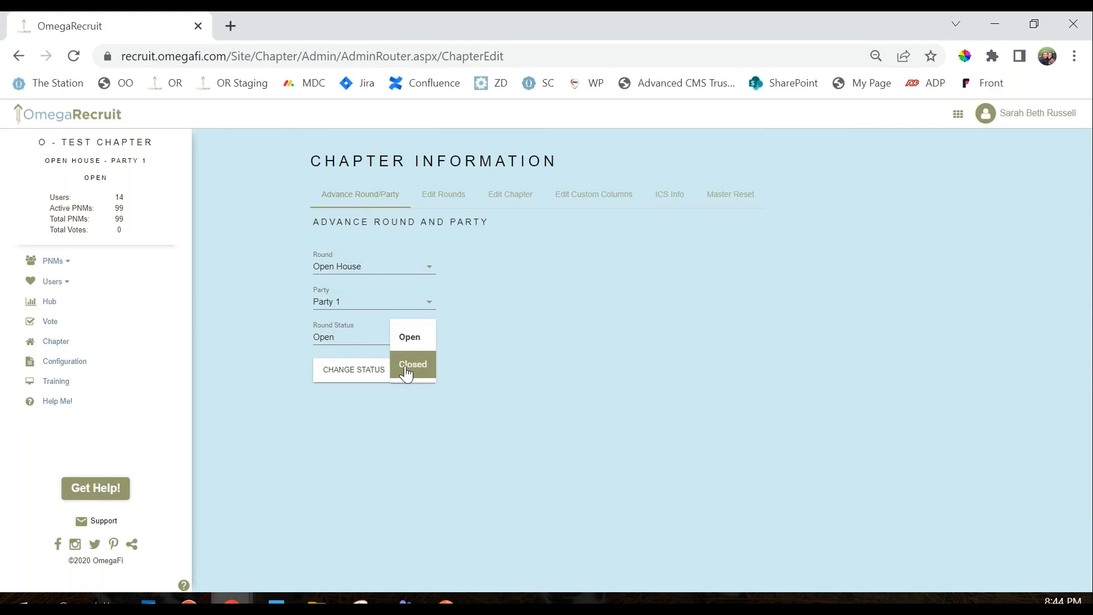
left_click(480, 444)
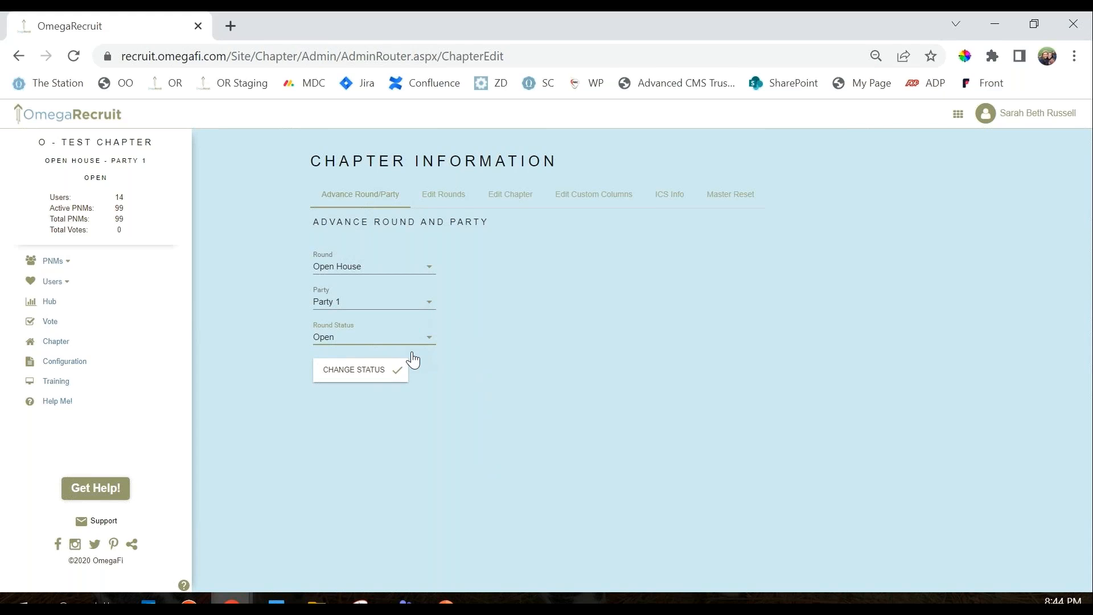
left_click(357, 377)
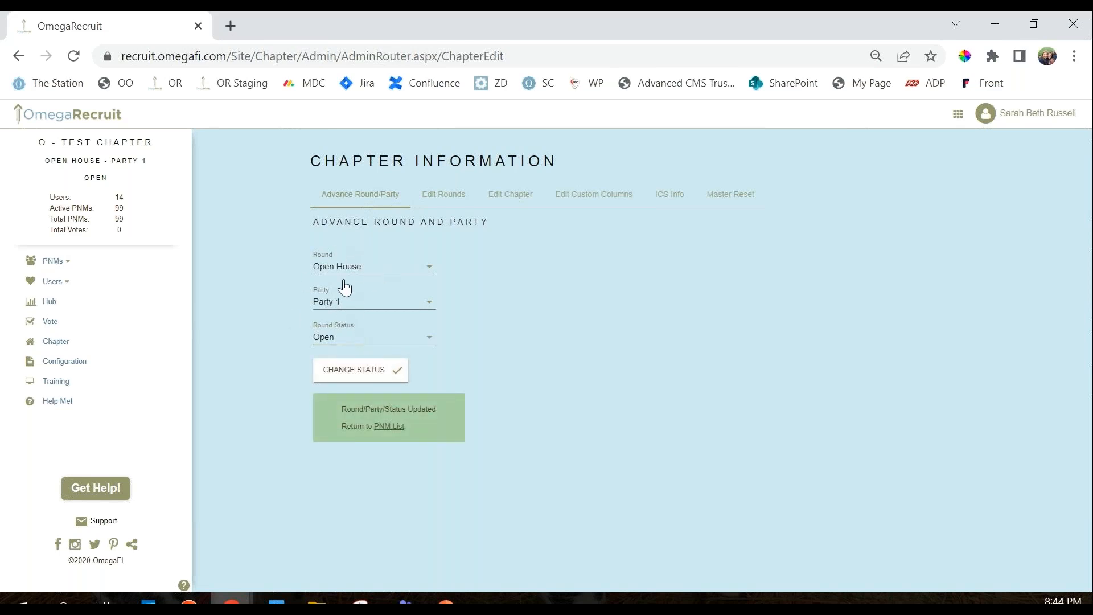
left_click(345, 269)
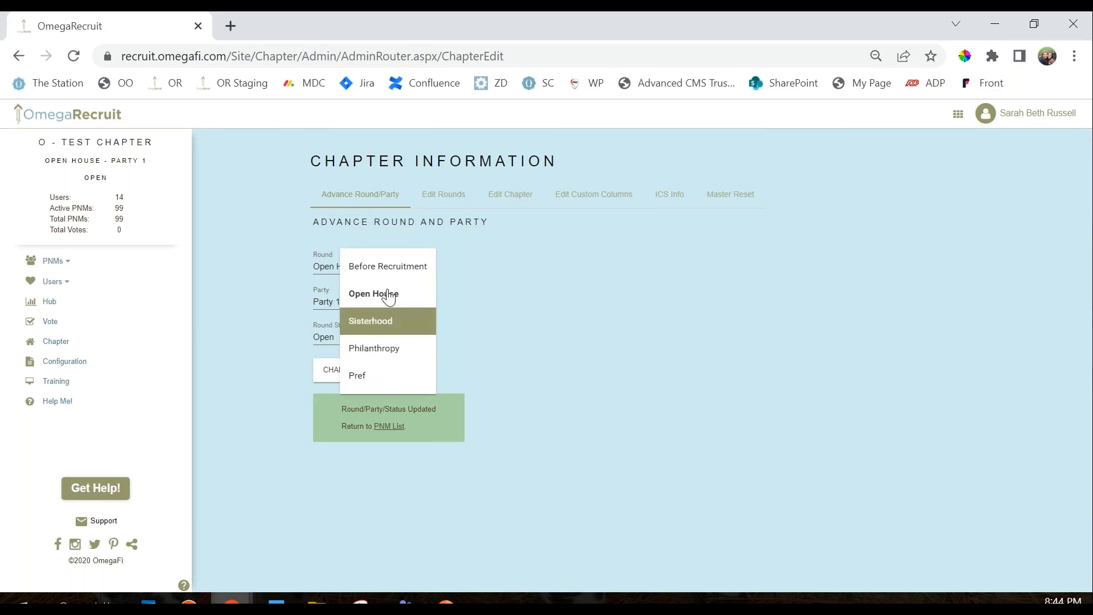
left_click(535, 333)
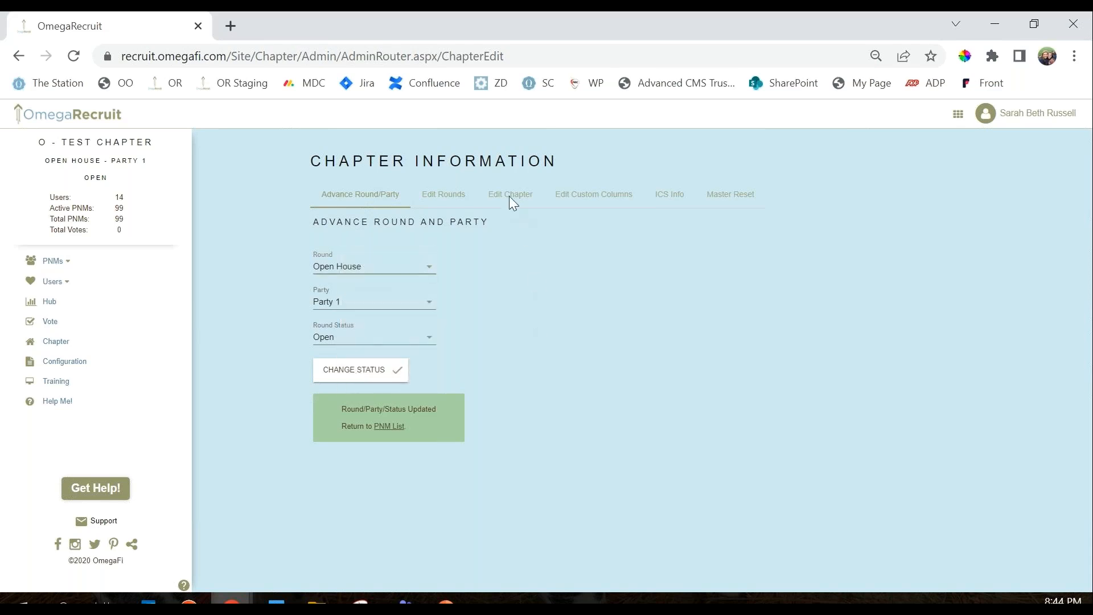
Review the chapter's Edit Rounds, Edit Chapter, Edit Custom Columns, ICS Info and Master Reset settings.
left_click(446, 199)
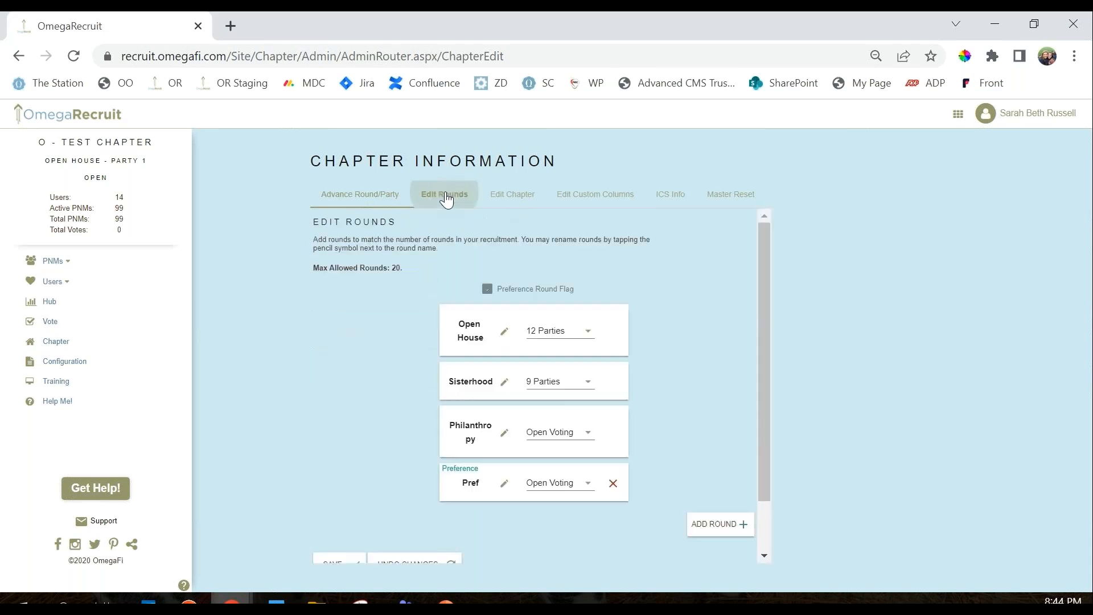
scroll(374, 439, "down", 1)
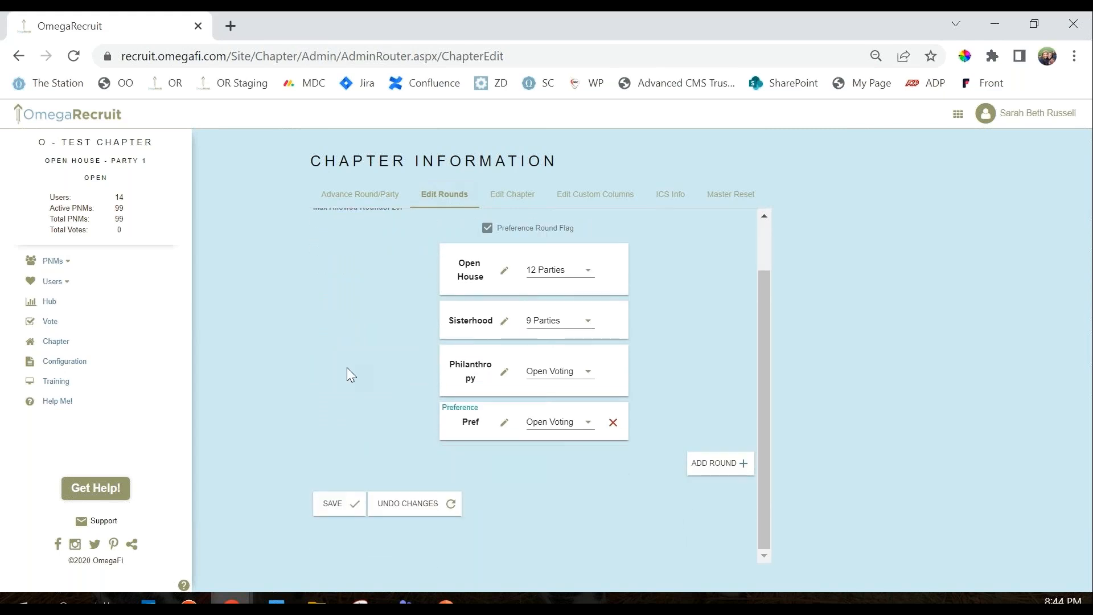
scroll(348, 364, "up", 1)
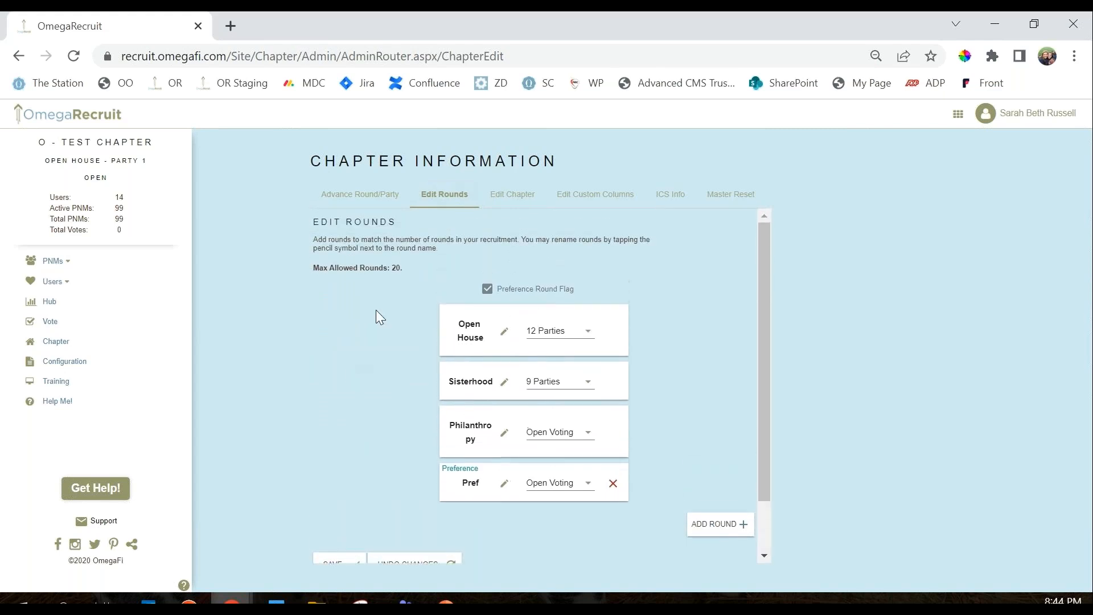
left_click(515, 196)
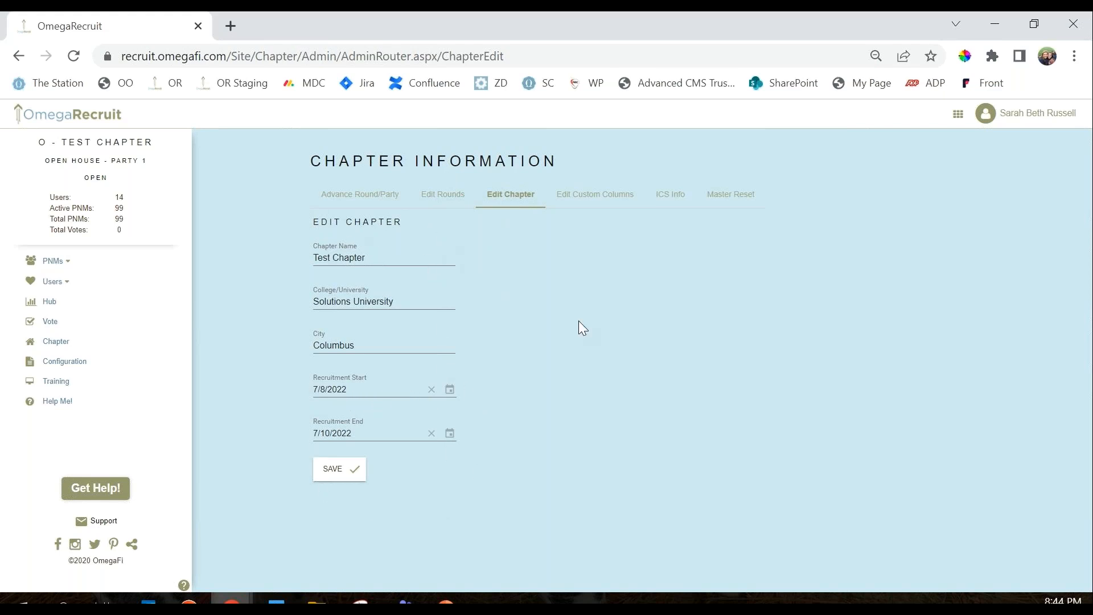
left_click(601, 202)
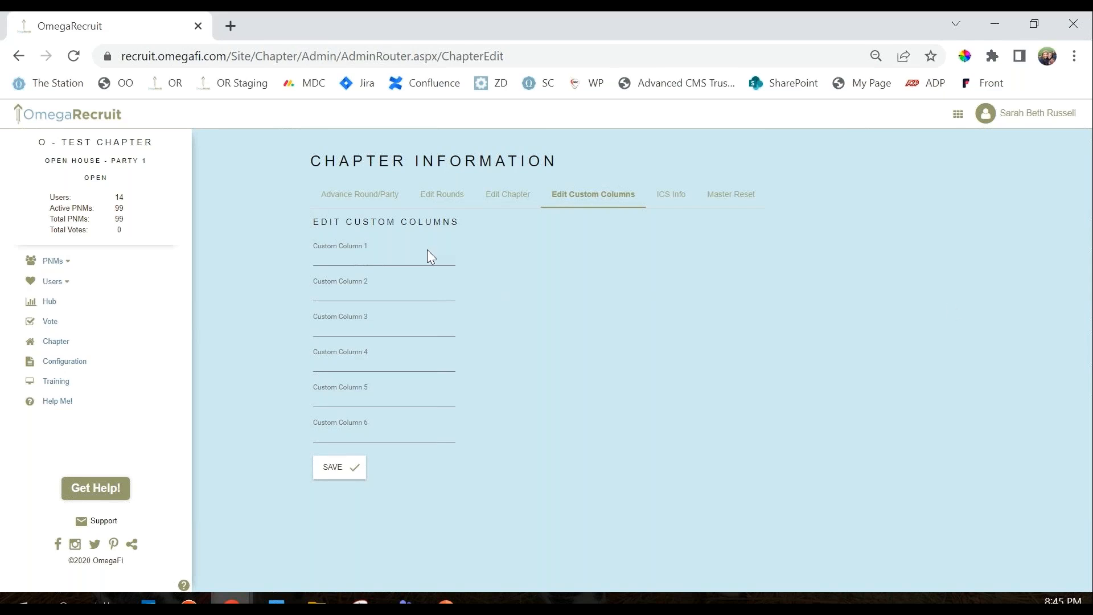
left_click(377, 260)
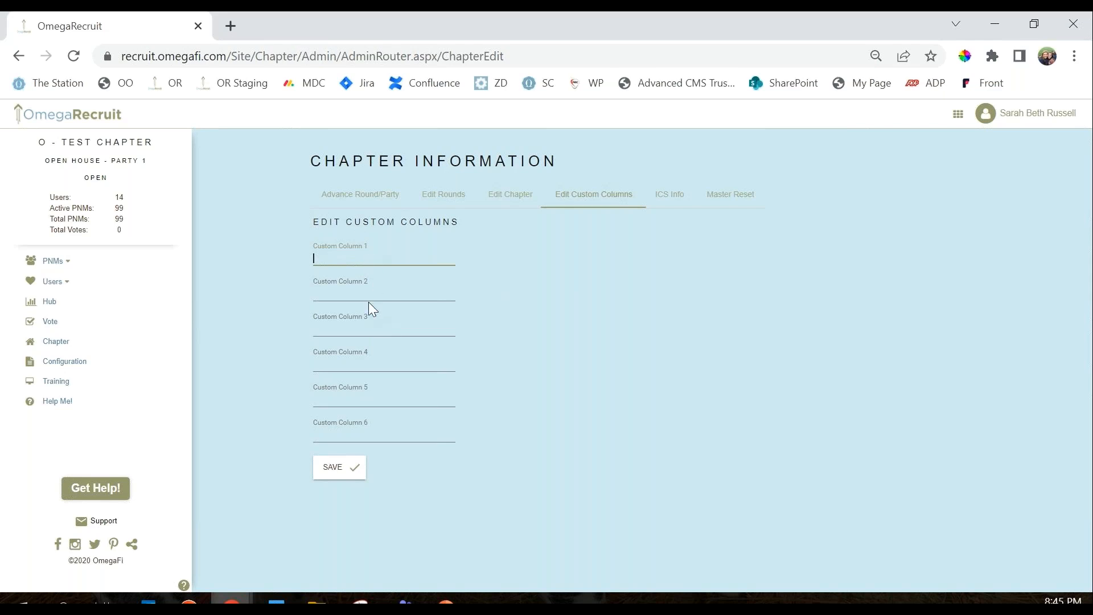
left_click(679, 204)
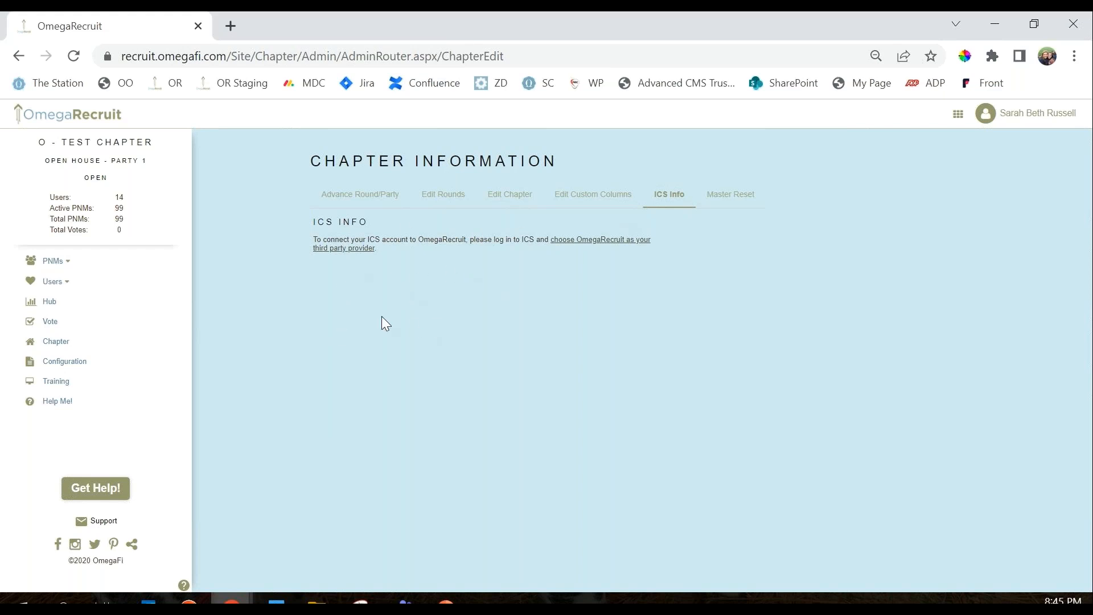
left_click(737, 197)
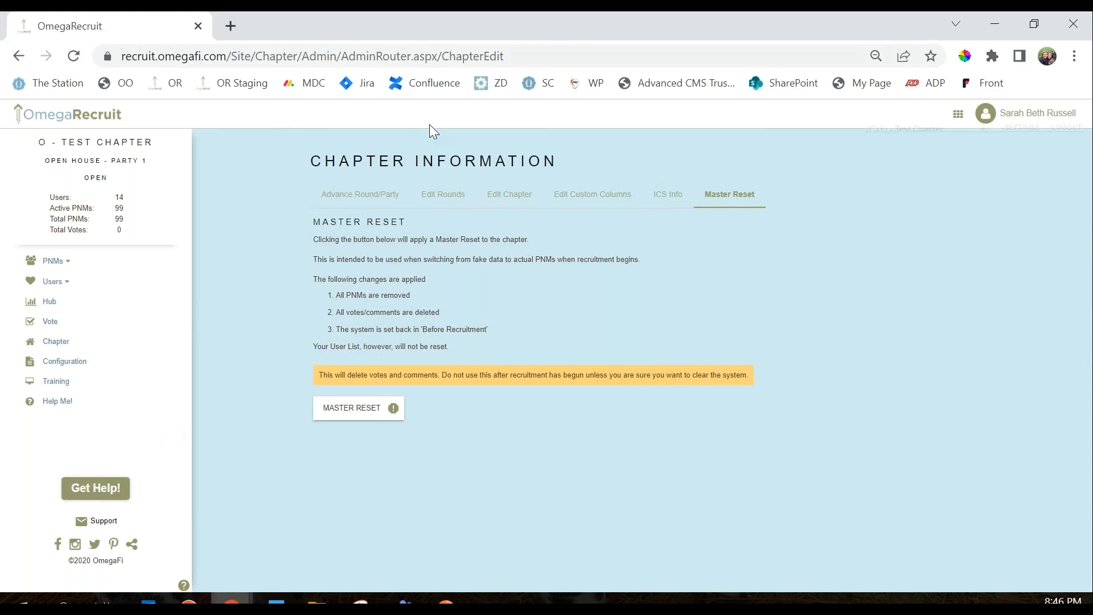
Review the chapter's voting and scoring configuration and the Chapter Set Up and Getting Started sections of the administrator training guide.
left_click(61, 365)
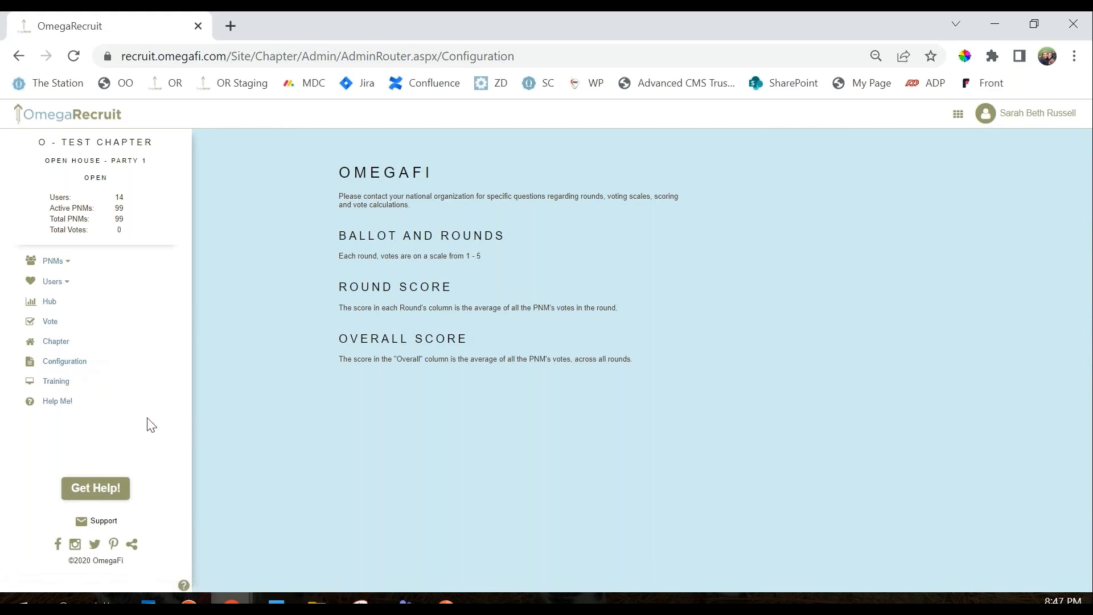
left_click(66, 384)
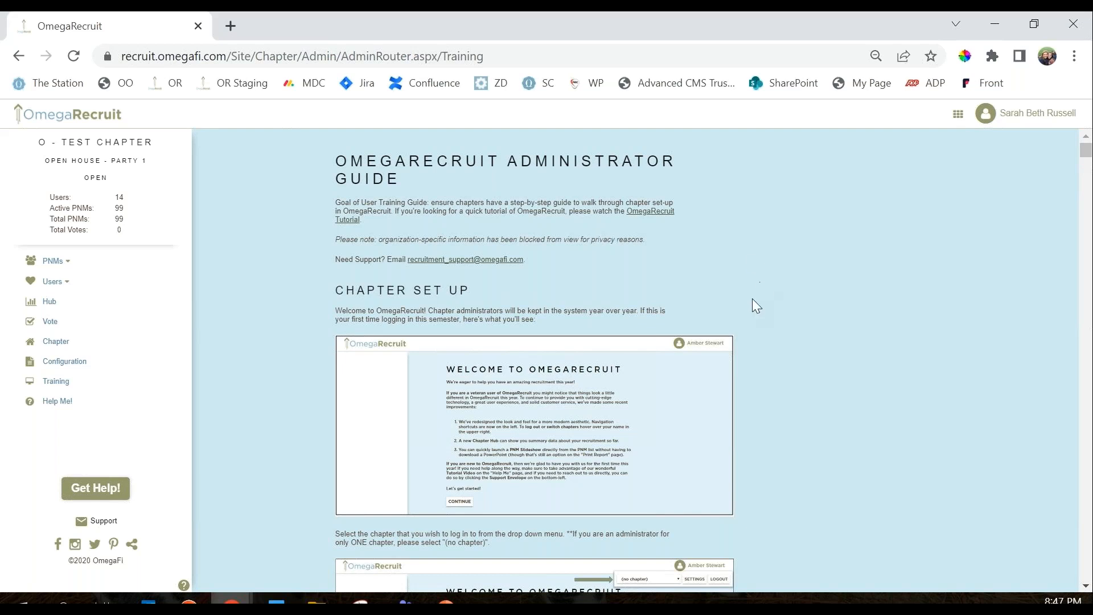
scroll(753, 306, "down", 3)
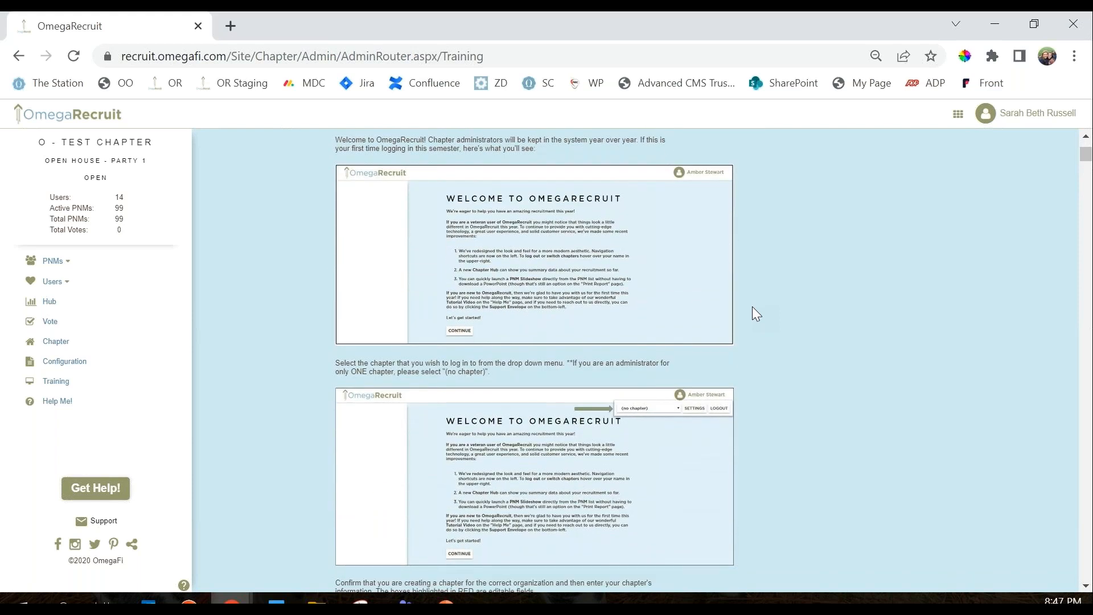
scroll(752, 310, "up", 3)
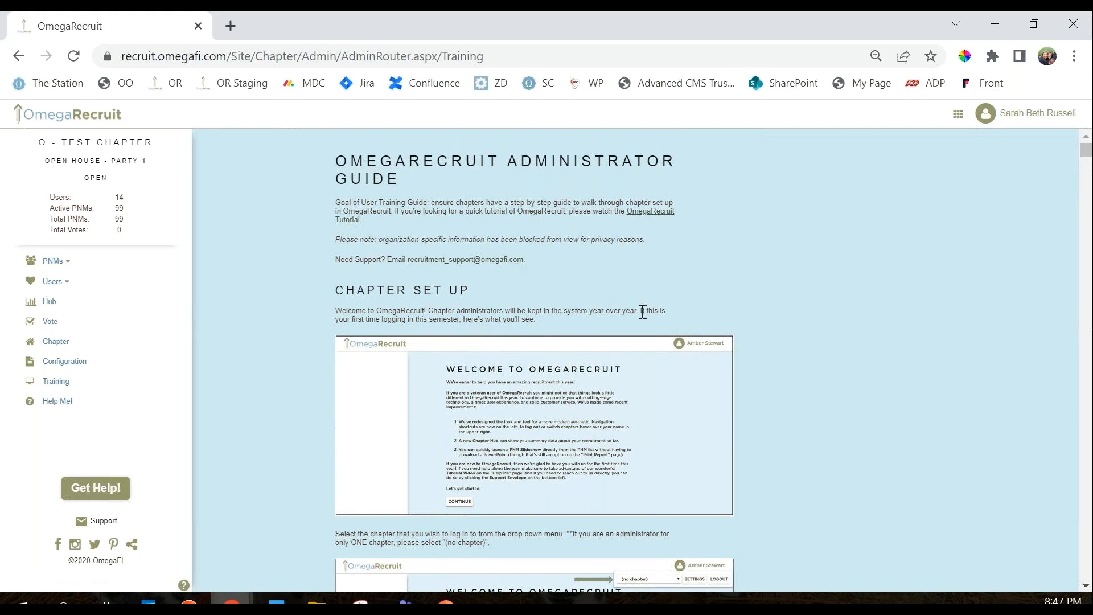
scroll(642, 312, "down", 9)
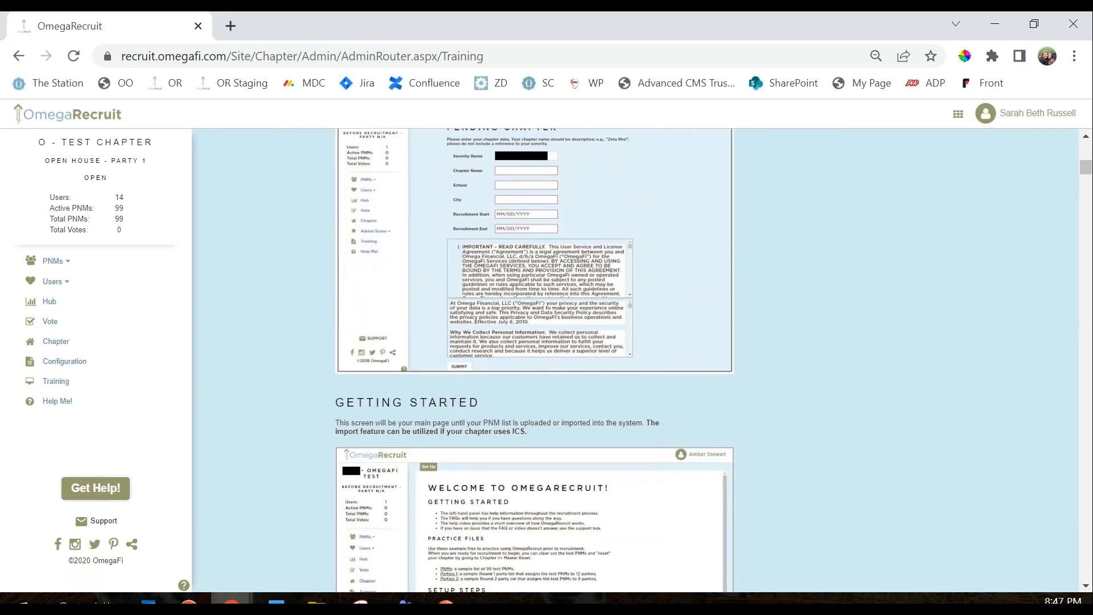
scroll(208, 353, "up", 11)
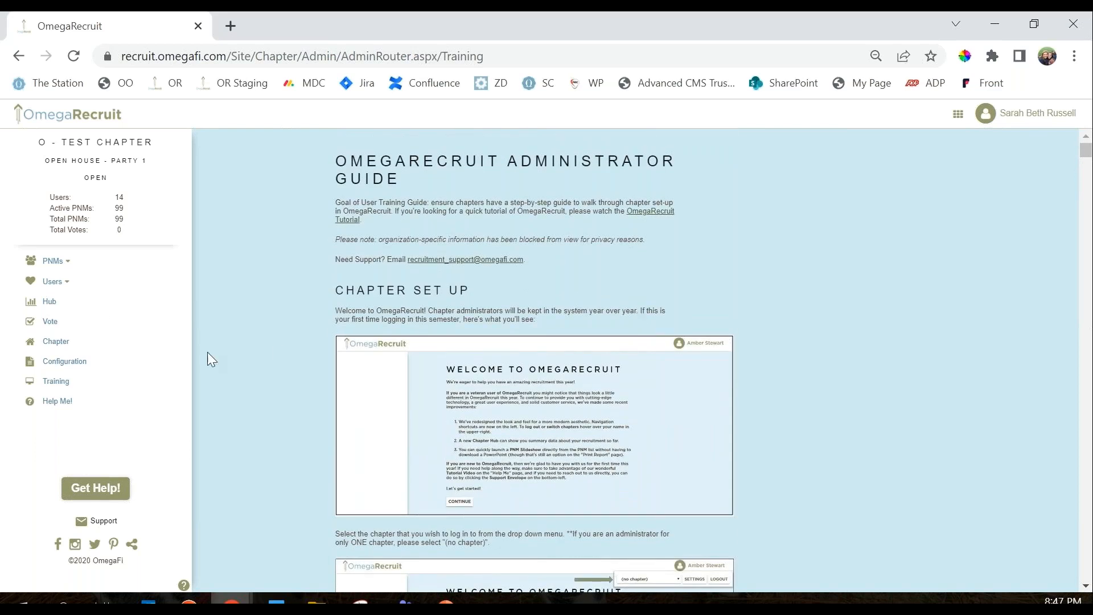
Examine the help FAQs, including the topic list, question search and answer cards.
left_click(56, 402)
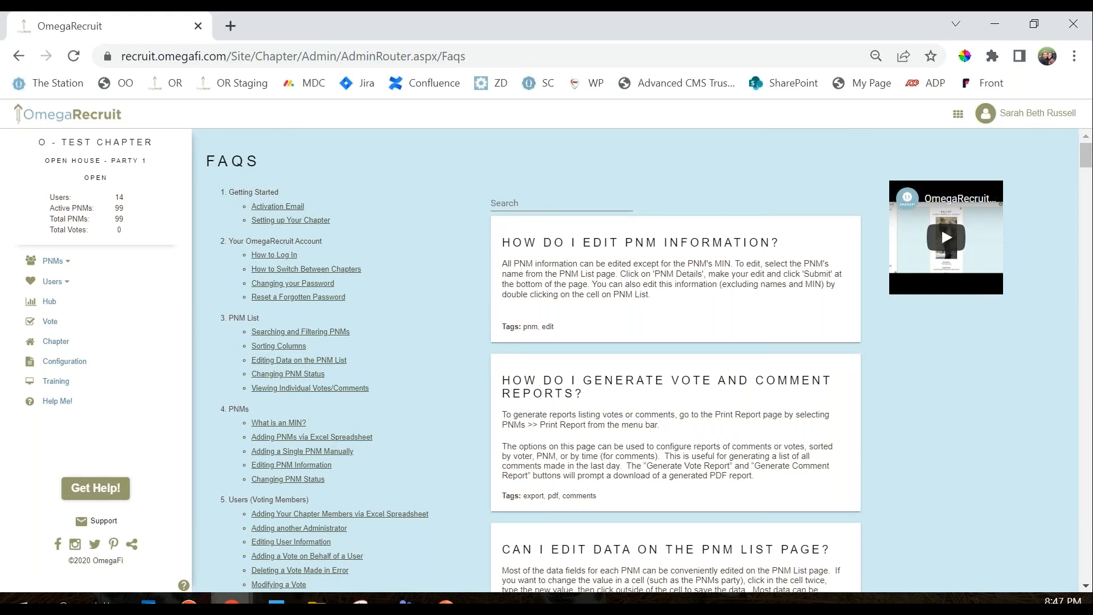
left_click(571, 202)
scroll(723, 443, "down", 3)
scroll(724, 443, "down", 4)
scroll(723, 443, "up", 7)
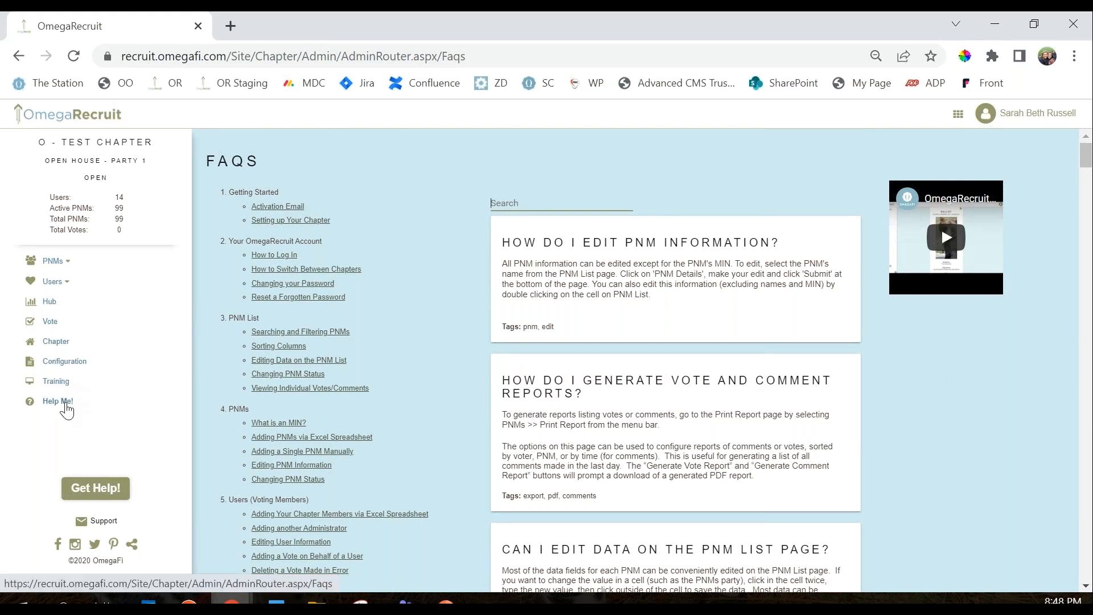
Open the OmegaRecruit Zendesk help center and look through its search and topic categories.
left_click(98, 500)
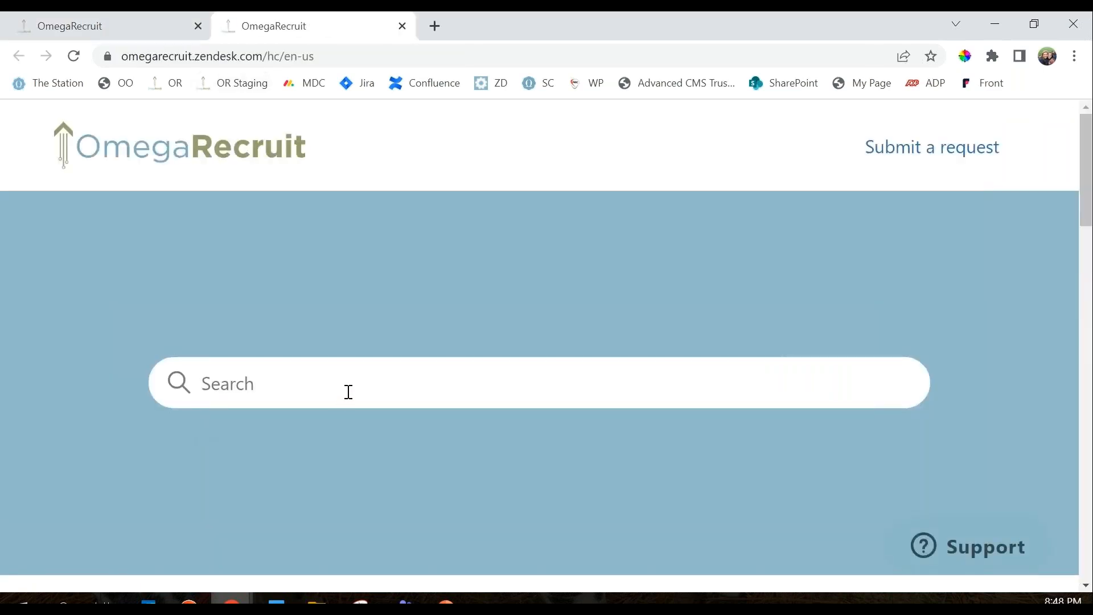
scroll(364, 386, "down", 3)
scroll(364, 385, "up", 3)
scroll(363, 386, "down", 4)
scroll(364, 386, "down", 2)
scroll(364, 386, "up", 6)
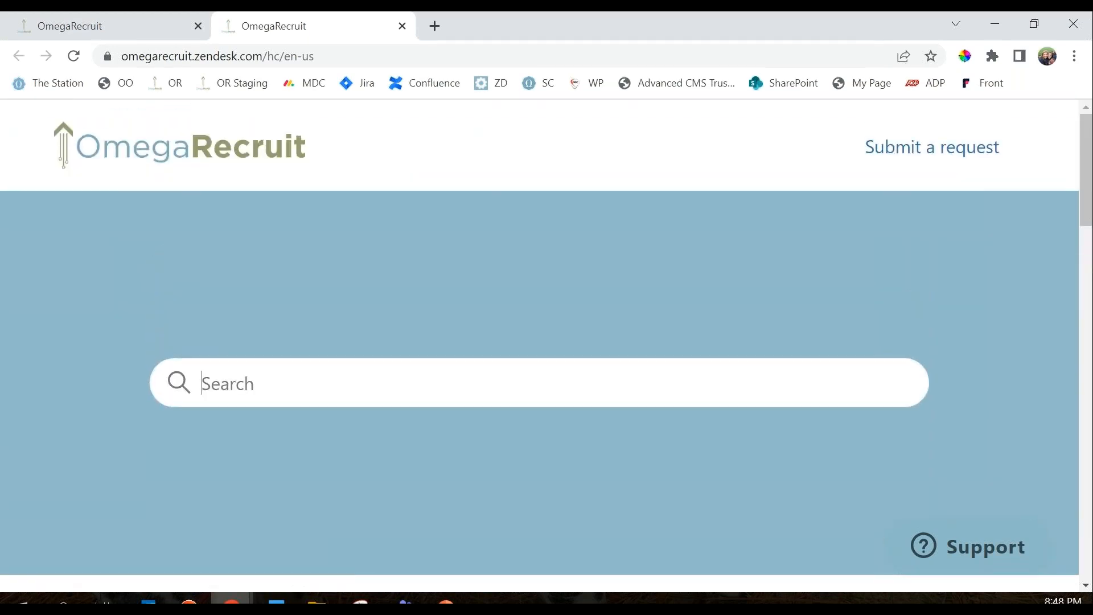
scroll(540, 341, "down", 3)
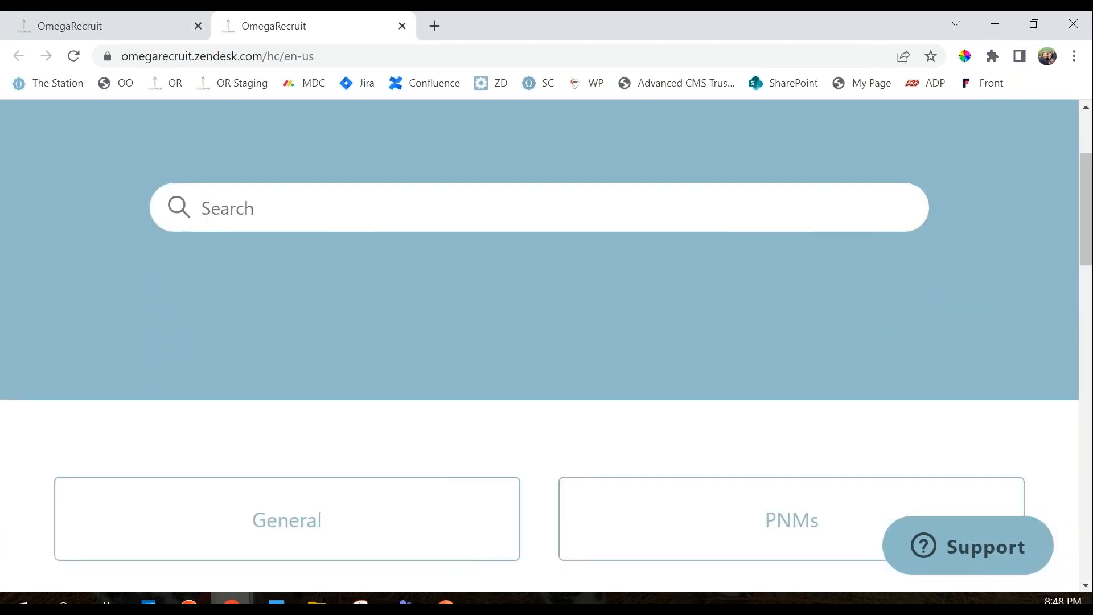
scroll(364, 388, "down", 6)
scroll(364, 388, "up", 9)
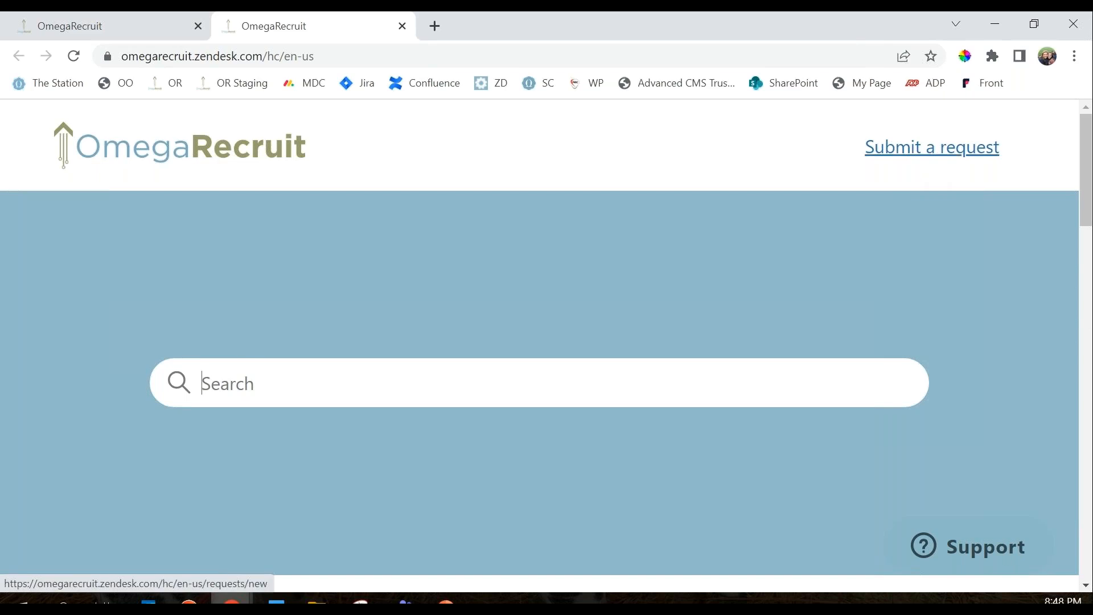
Start a support request with Configuration & Settings as the issue and view its email, subject and description fields.
left_click(931, 149)
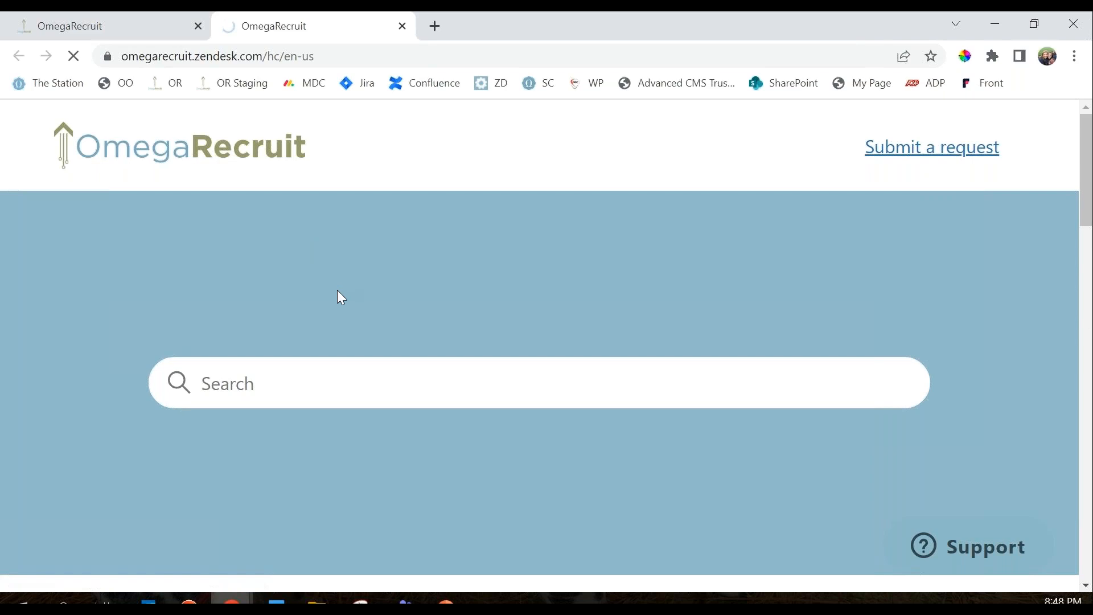
scroll(271, 322, "down", 2)
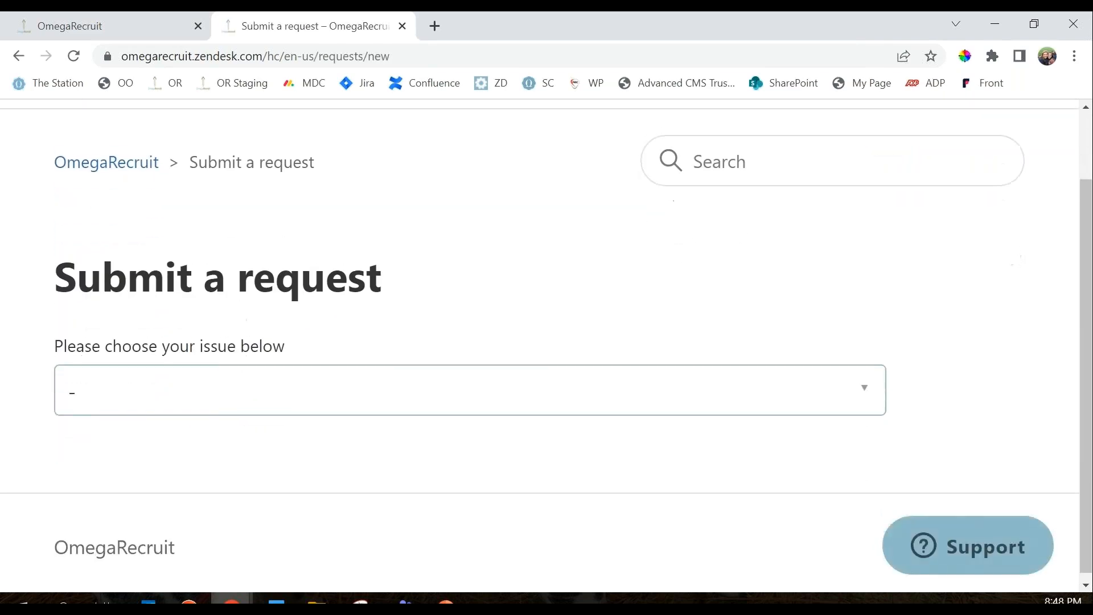
left_click(266, 385)
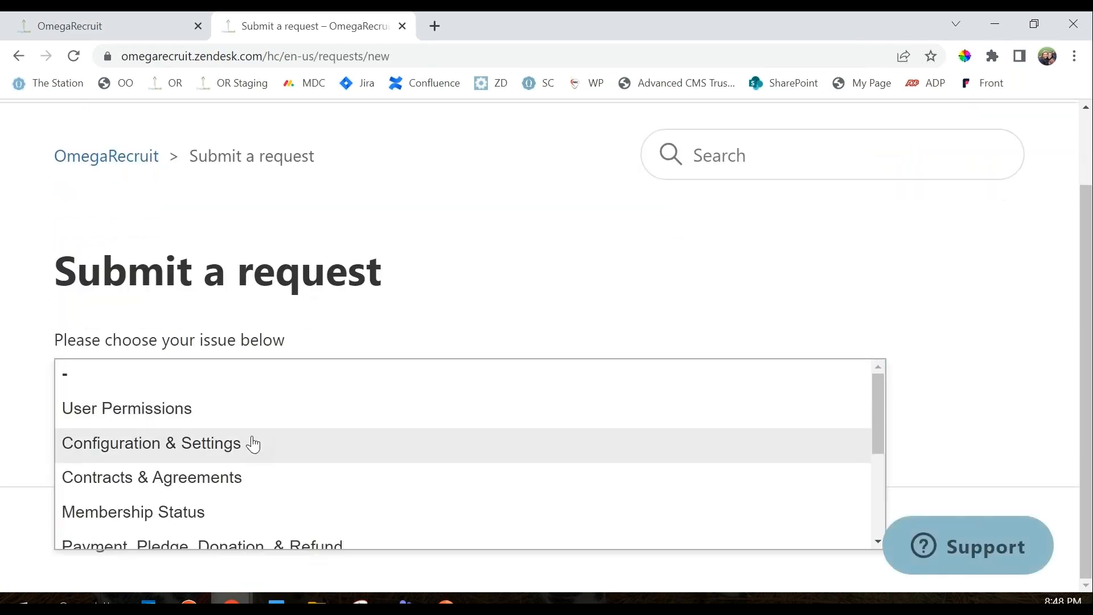
left_click(253, 442)
scroll(339, 334, "down", 5)
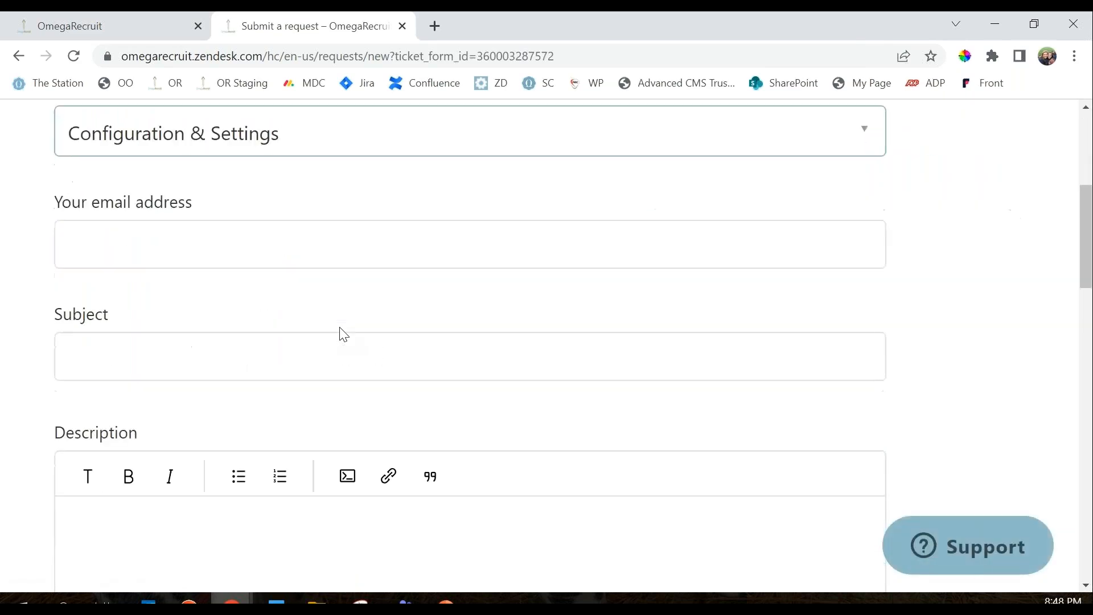
scroll(215, 305, "down", 10)
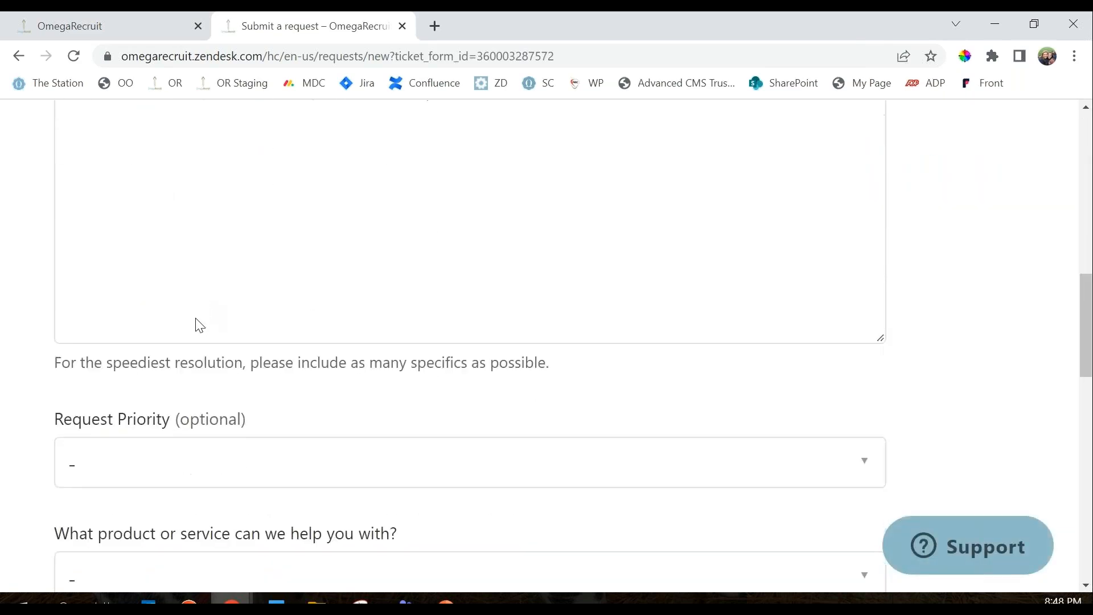
Examine the Request Priority choices and the remaining support request fields down to Attachments, leaving the form blank.
left_click(189, 301)
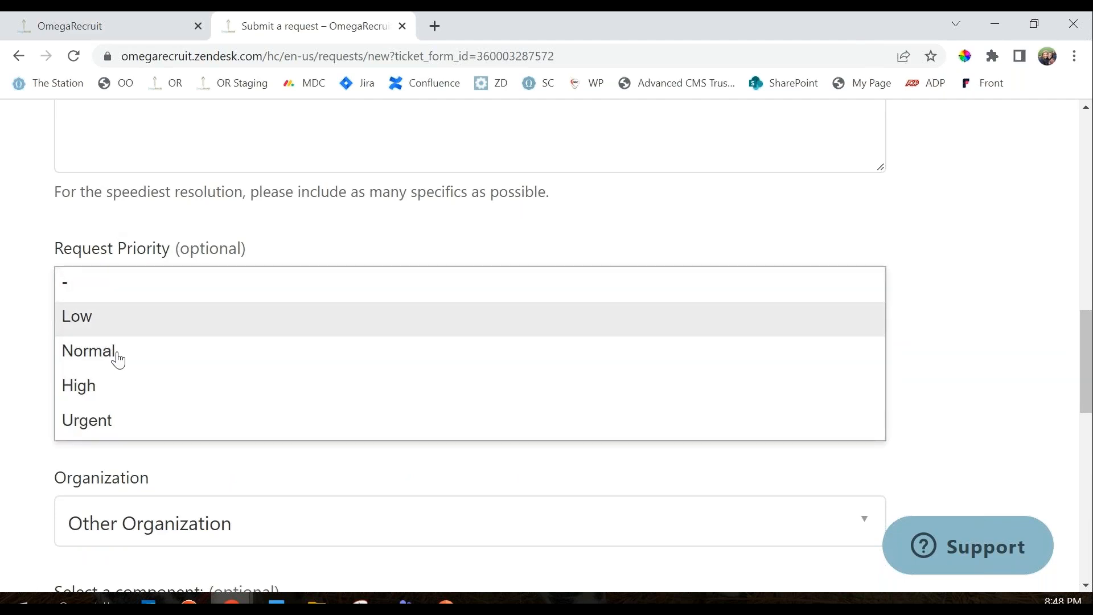
left_click(22, 227)
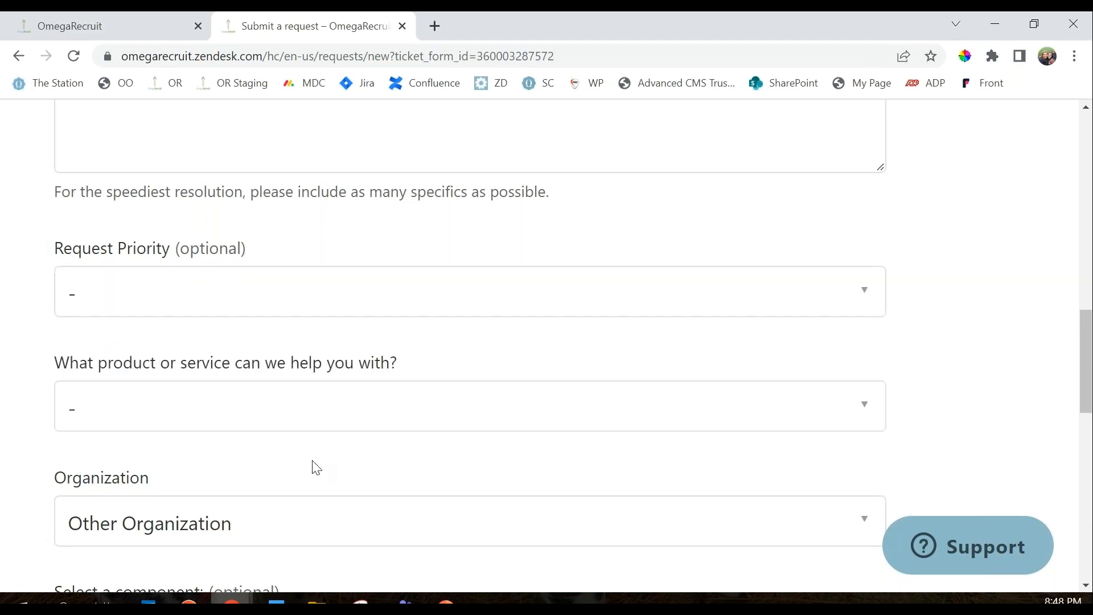
scroll(317, 468, "down", 3)
scroll(317, 468, "down", 3)
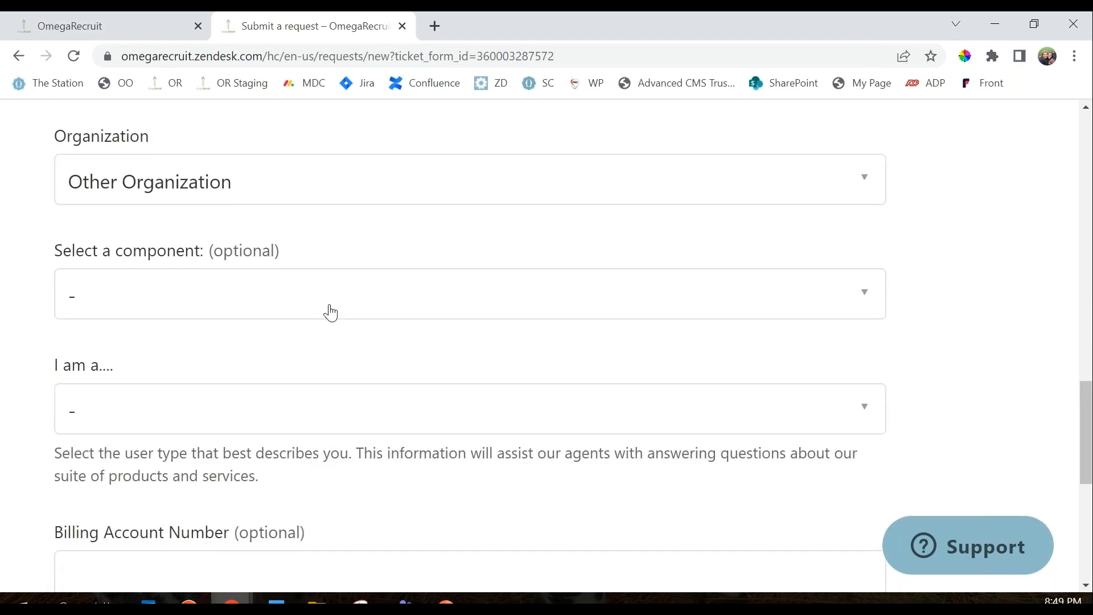
scroll(330, 312, "down", 4)
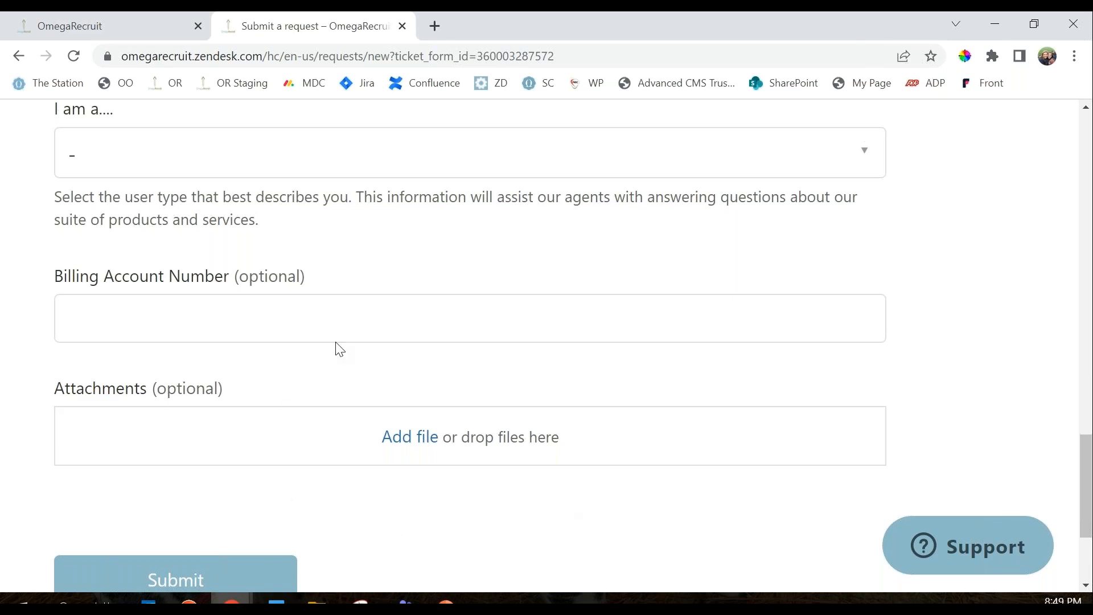
scroll(580, 393, "up", 15)
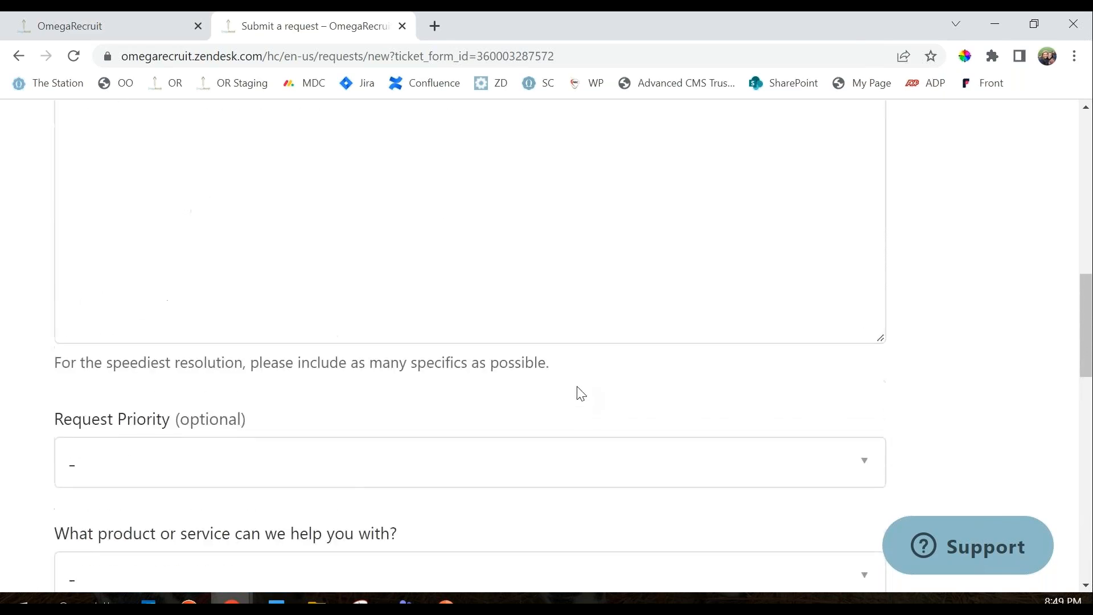
Review the support request form from its issue choice down to the component field, then close it and go to the Chapter Information page.
scroll(582, 389, "up", 10)
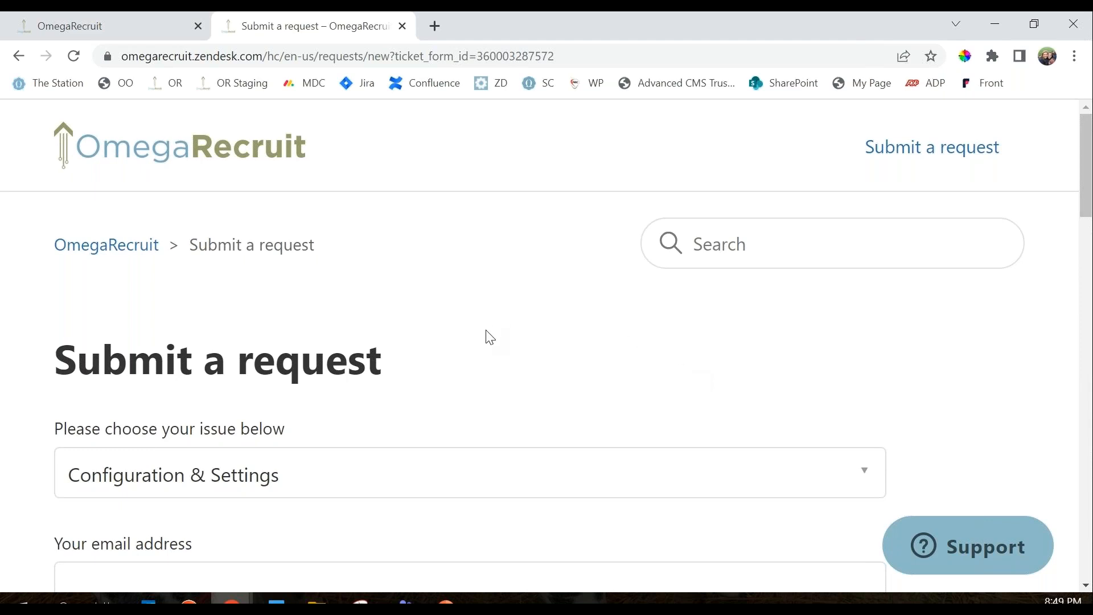
scroll(680, 361, "down", 10)
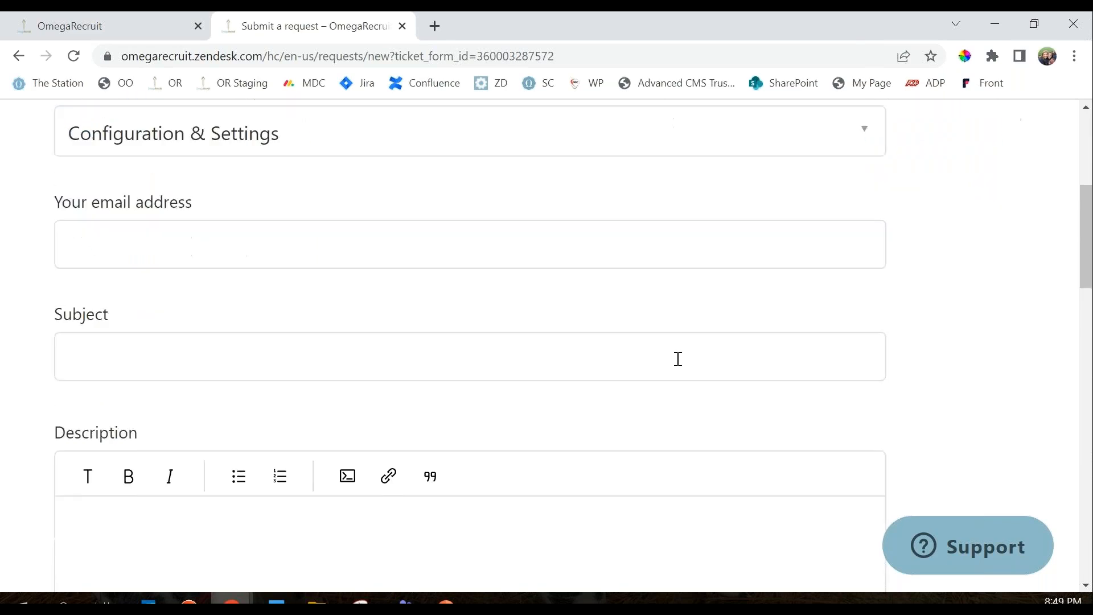
scroll(678, 358, "down", 1)
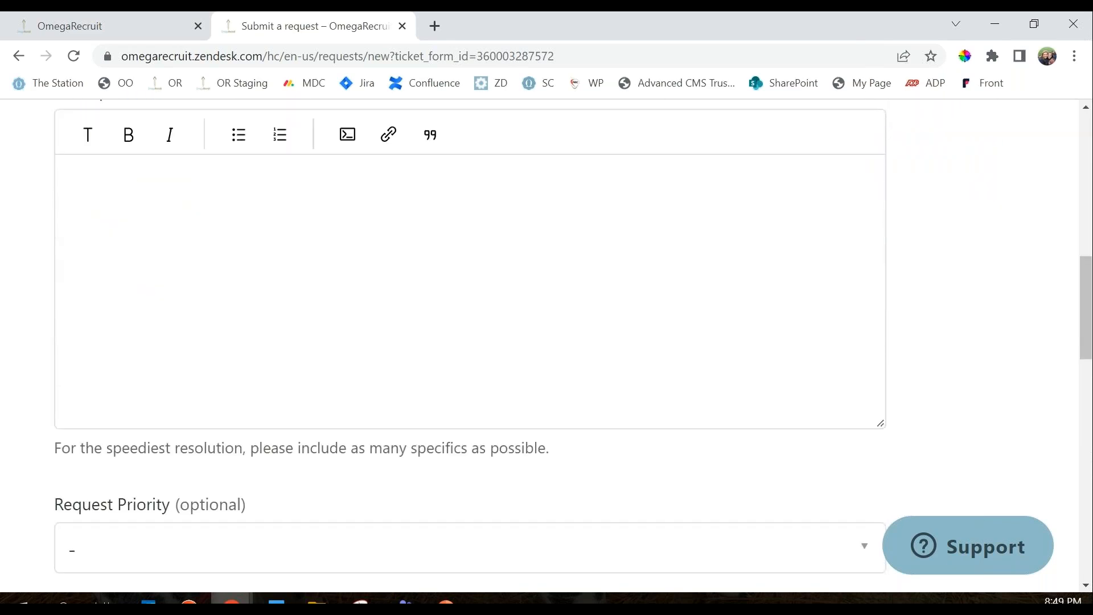
scroll(702, 464, "down", 4)
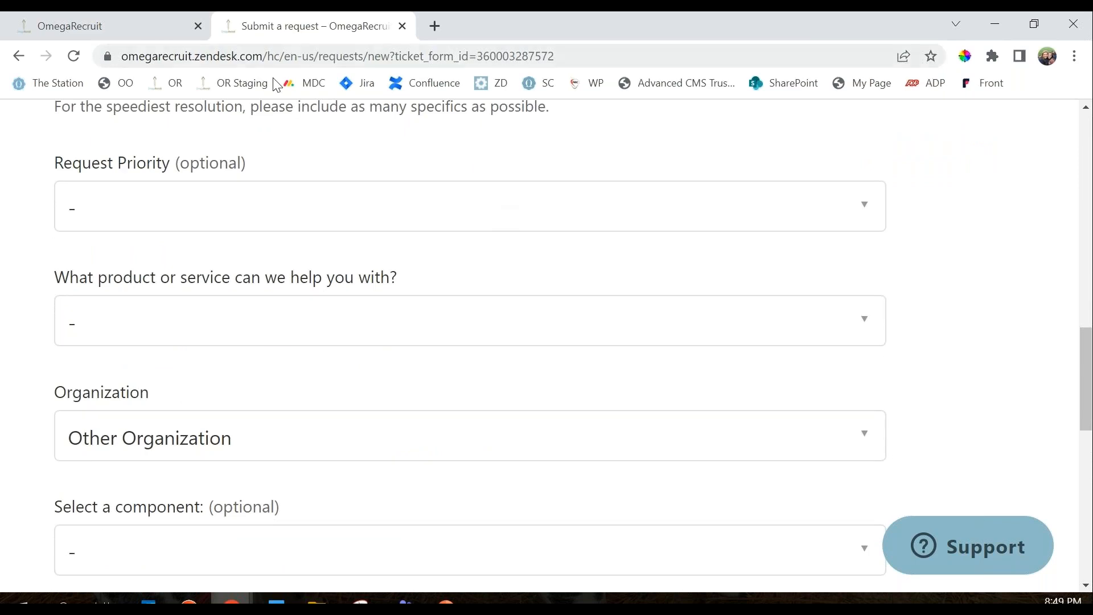
left_click(402, 25)
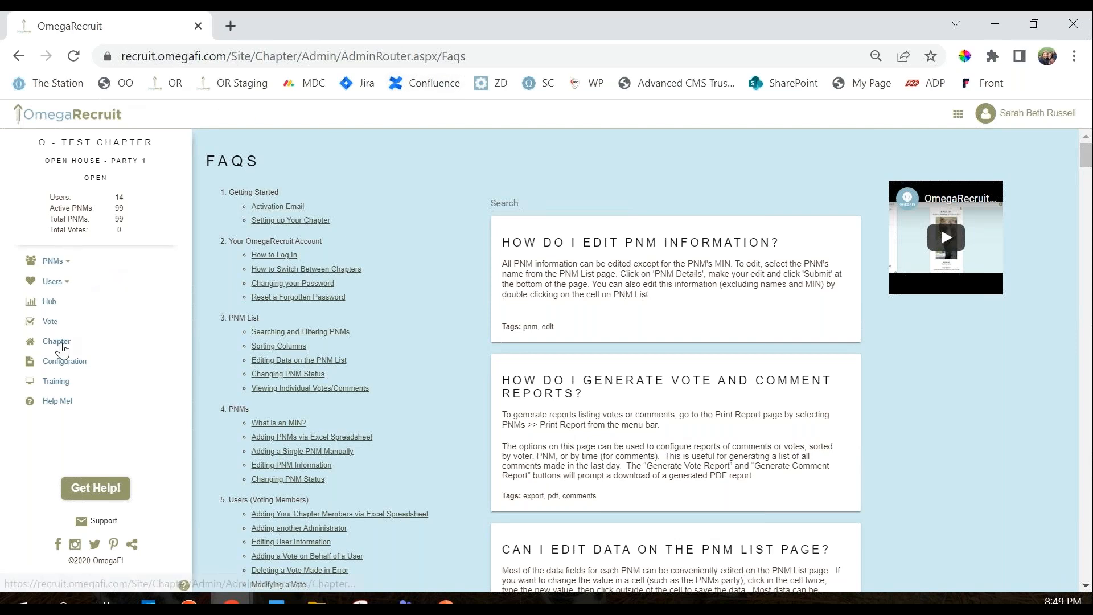
left_click(57, 342)
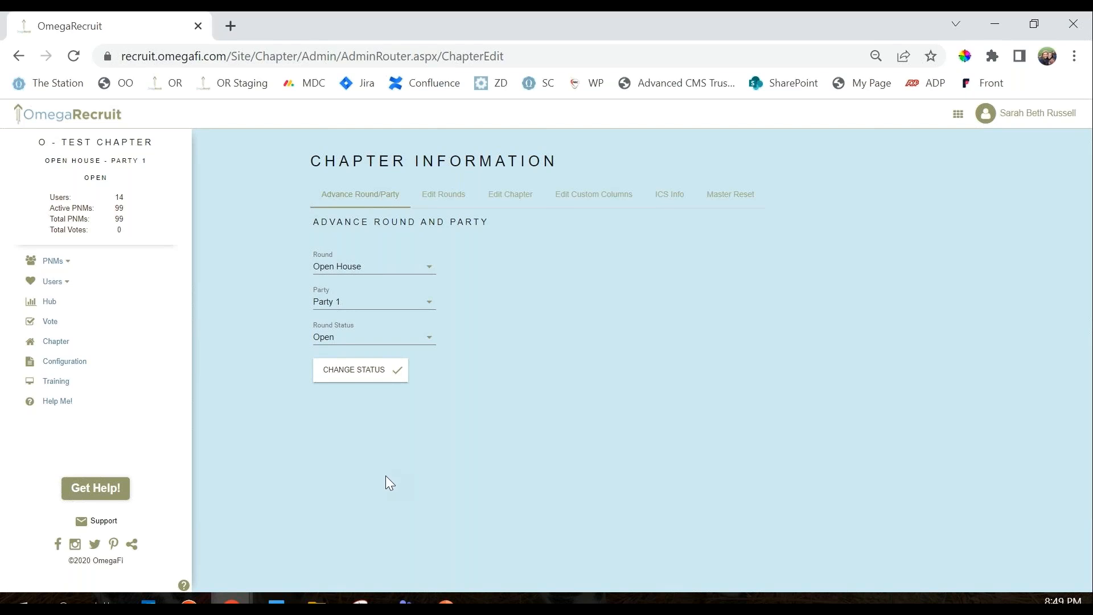
Switch to the Incognito browser window, reload its Ballot page and show the account's chapter selection.
left_click(239, 600)
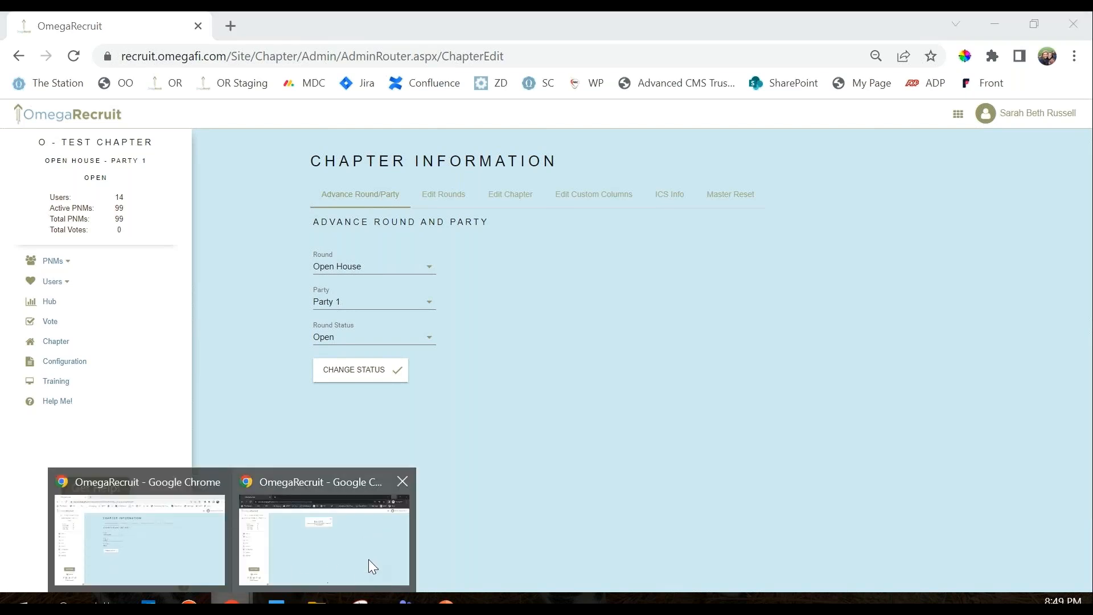
left_click(368, 558)
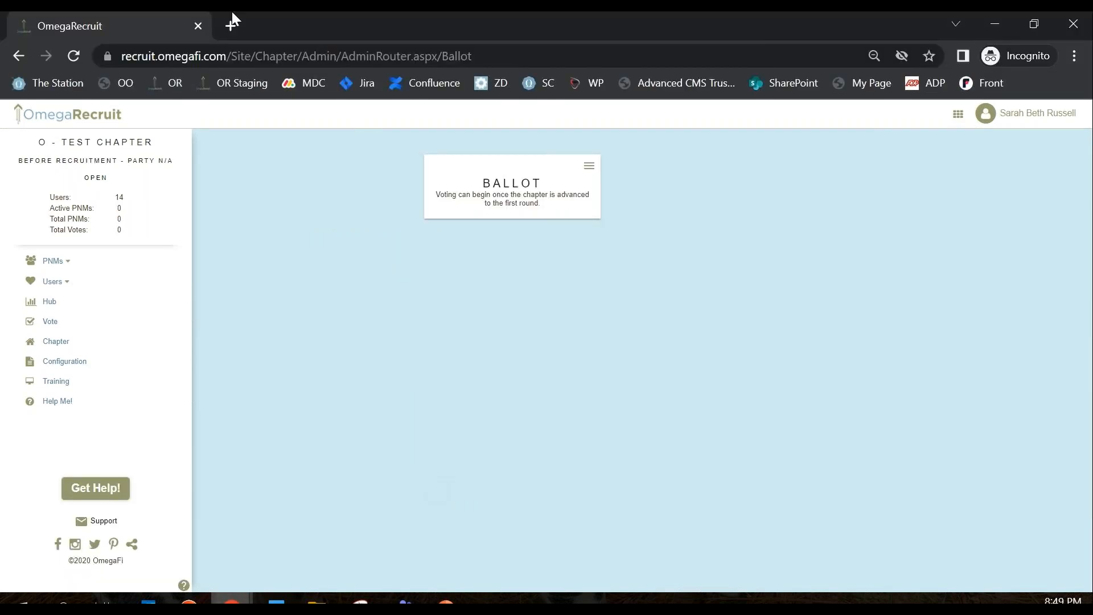
left_click(74, 55)
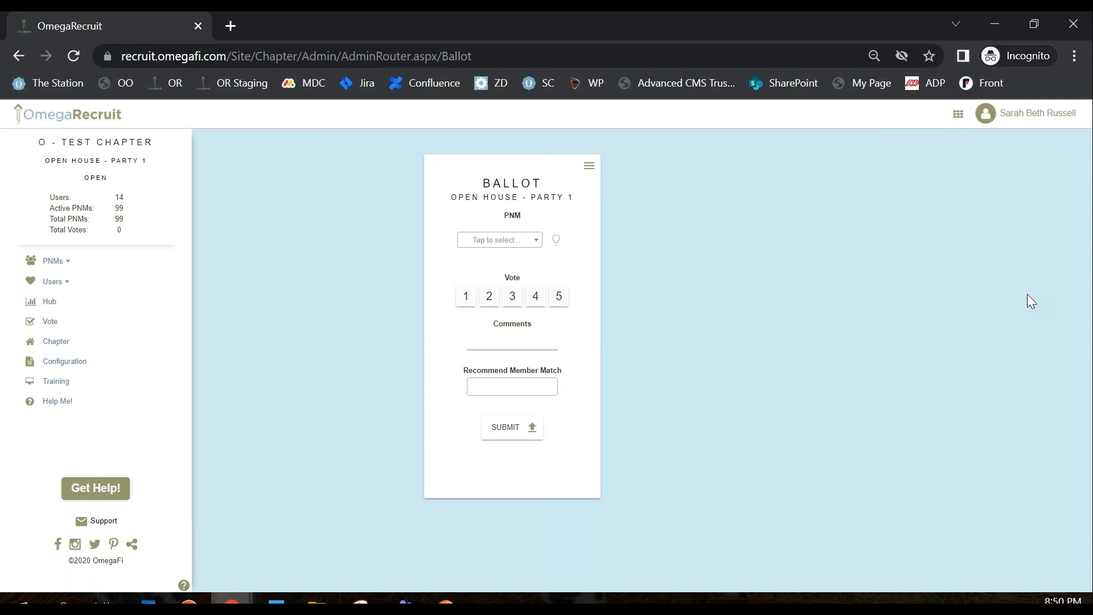
left_click(1038, 116)
Choose the Houston PNM on the ballot, view the full profile down to Interests, and return to the voting form.
left_click(502, 242)
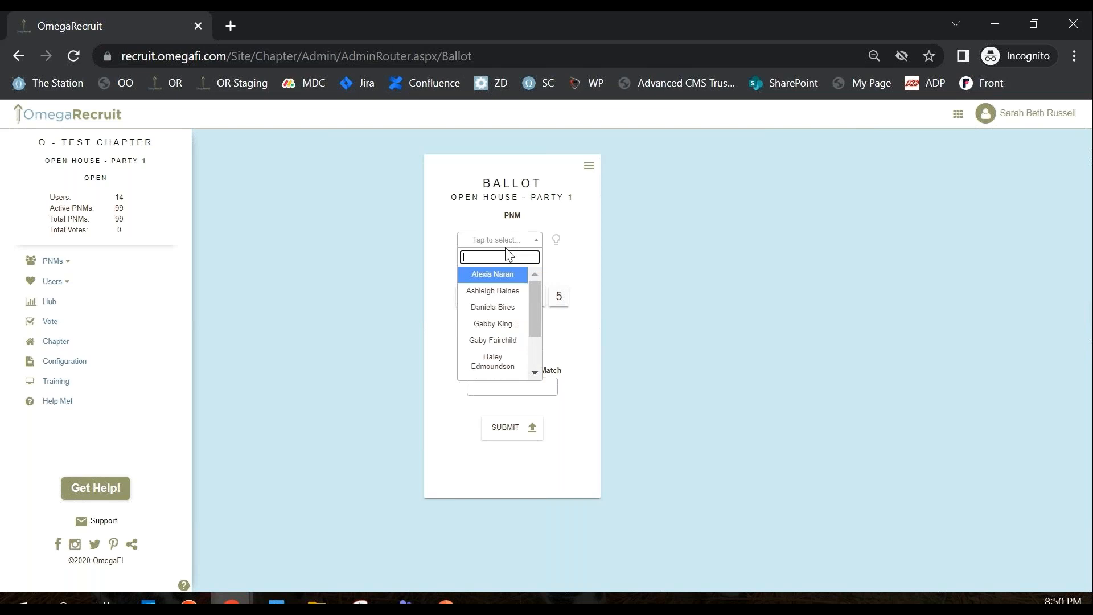
left_click(500, 294)
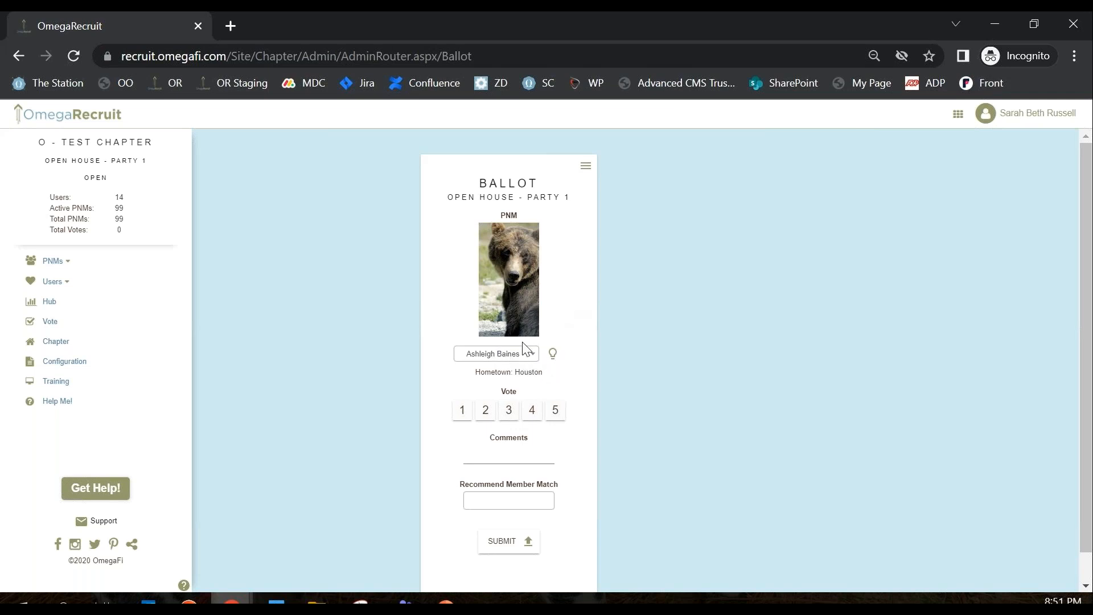
left_click(553, 354)
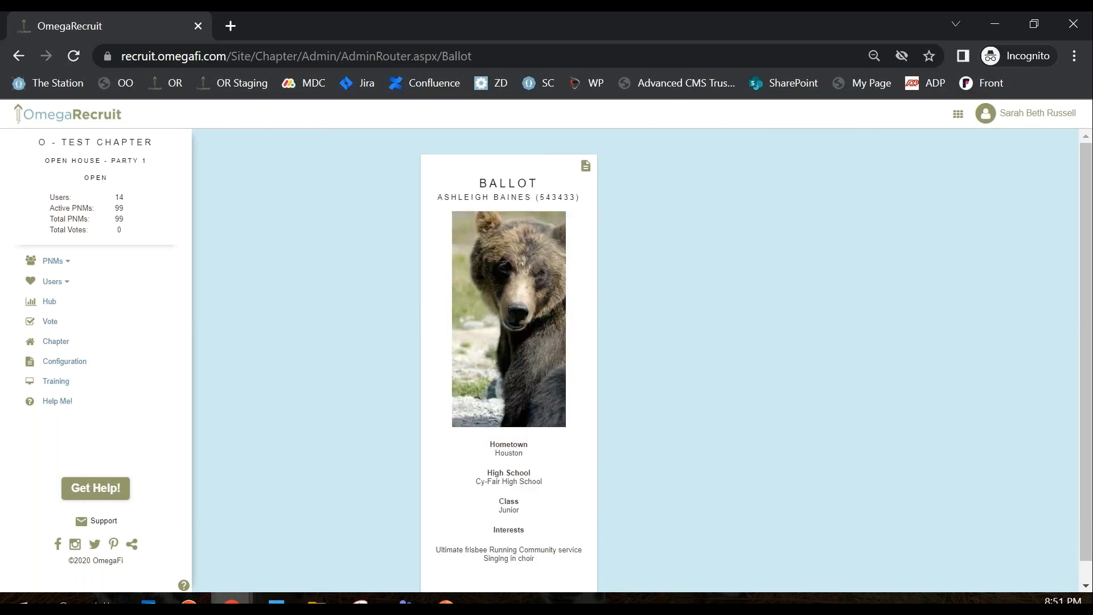
scroll(474, 208, "down", 1)
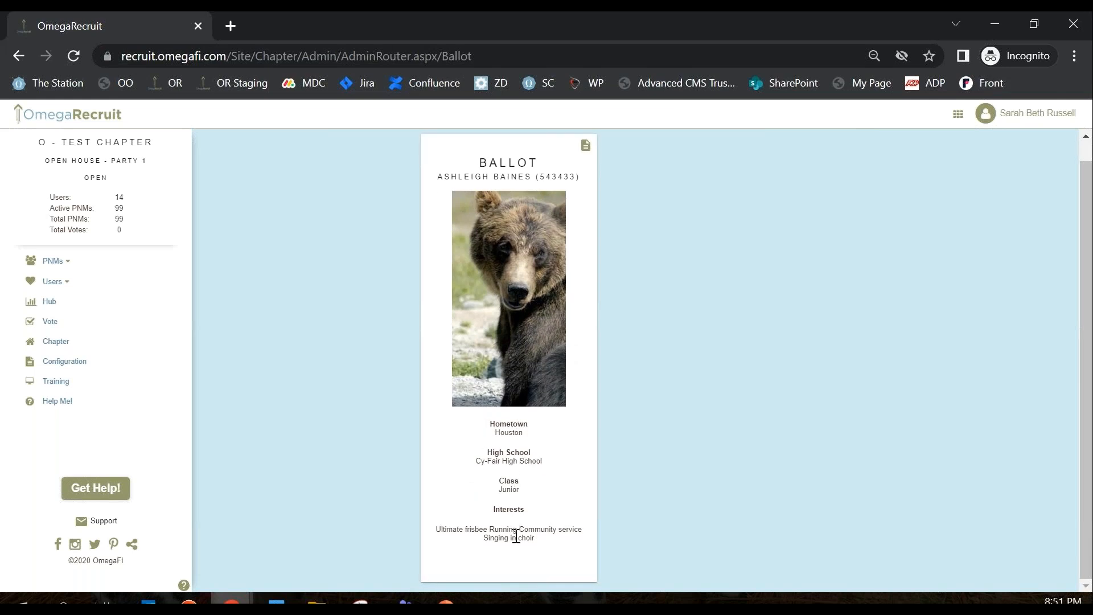
left_click(586, 149)
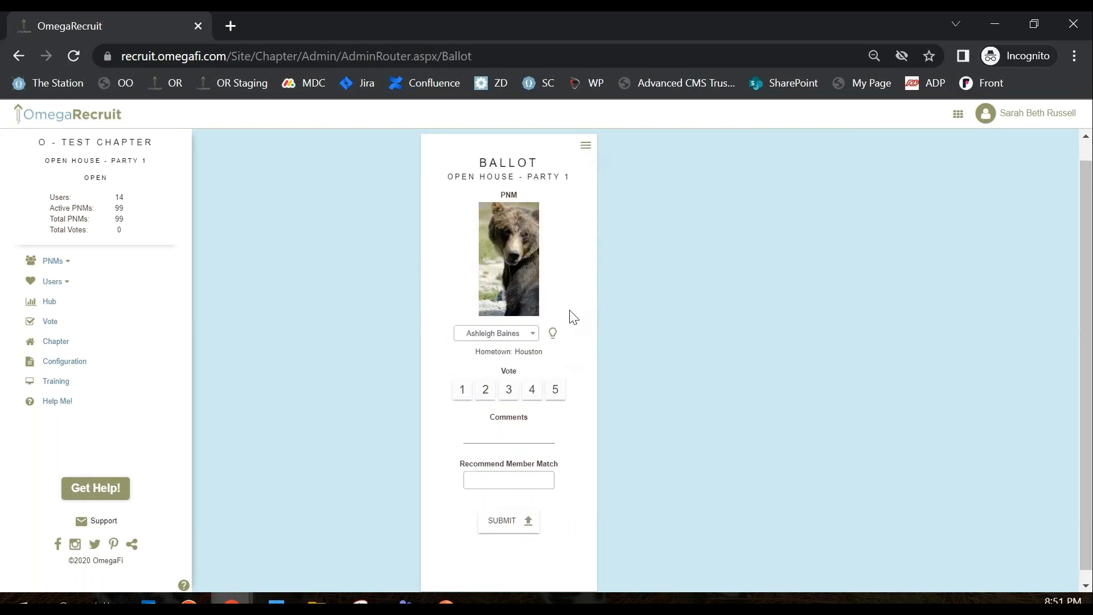
Submit a vote of 5 for the selected PNM with the comment "very engaged" and one recommended member match.
left_click(556, 393)
left_click(510, 432)
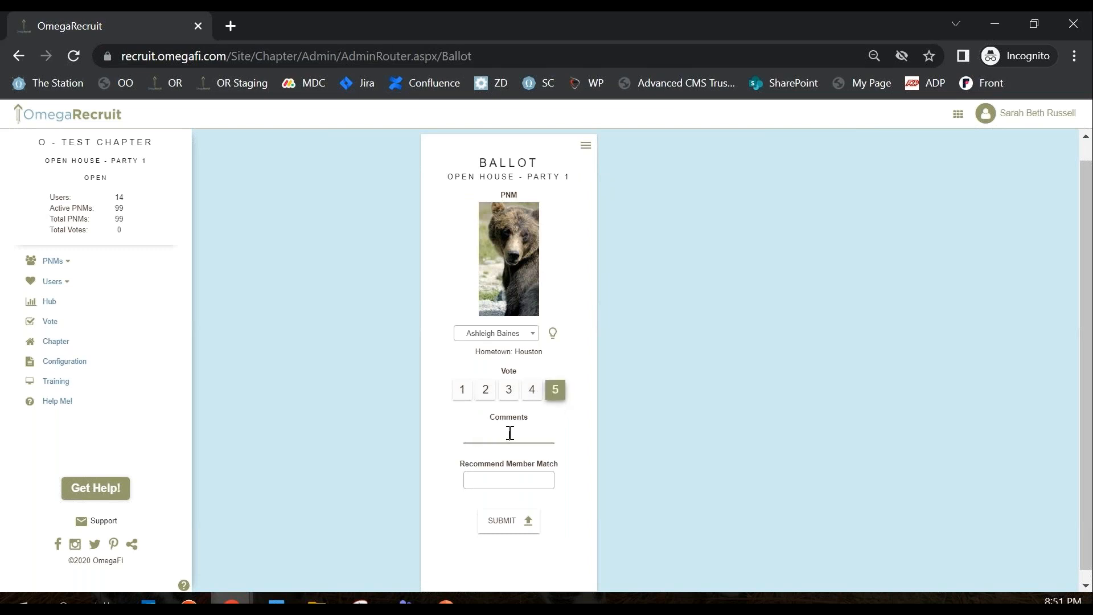
type("very engaged")
left_click(501, 479)
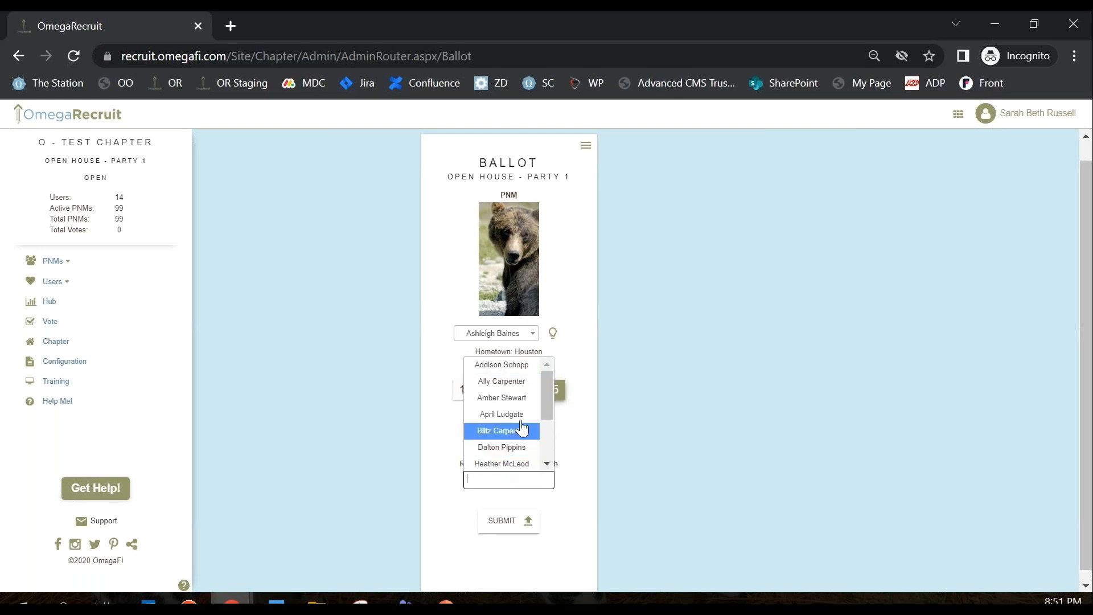
left_click(519, 399)
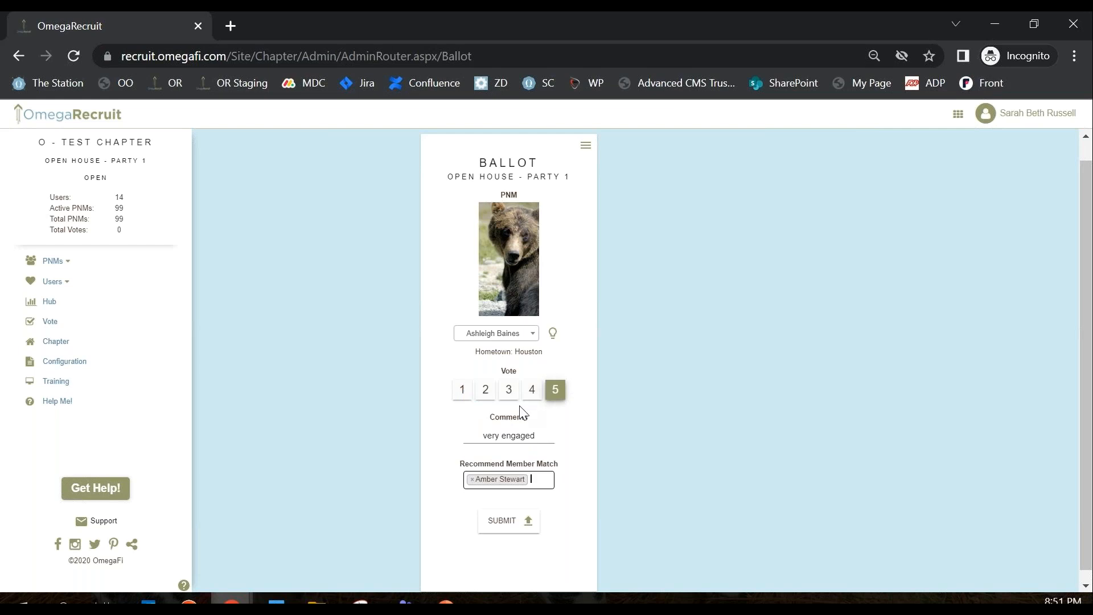
left_click(509, 521)
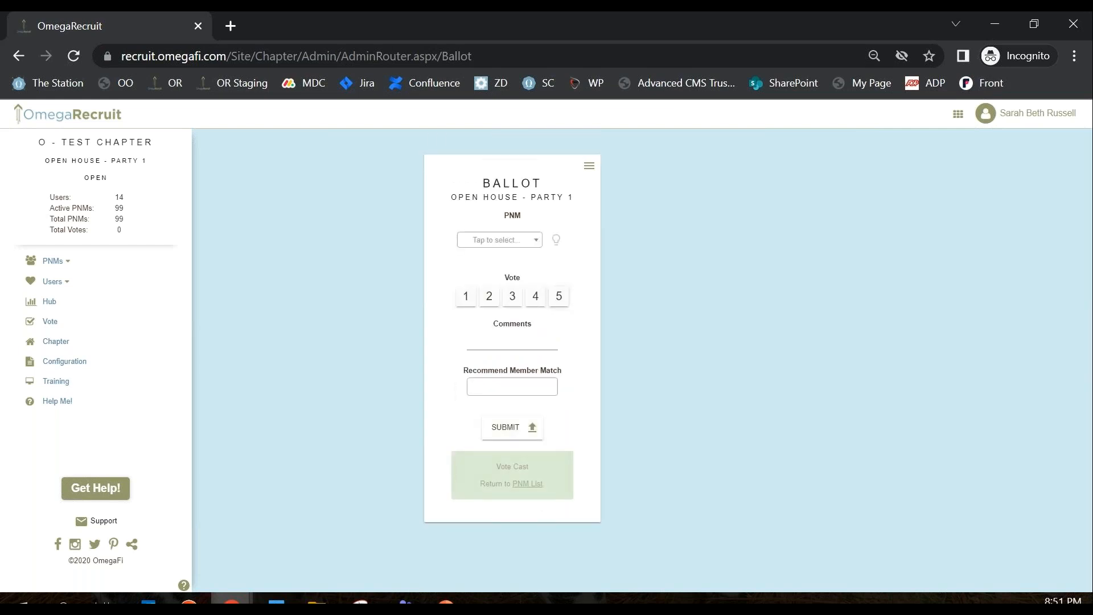
Cast a vote of 3 for the PNM from Plano on the Open House ballot.
left_click(535, 244)
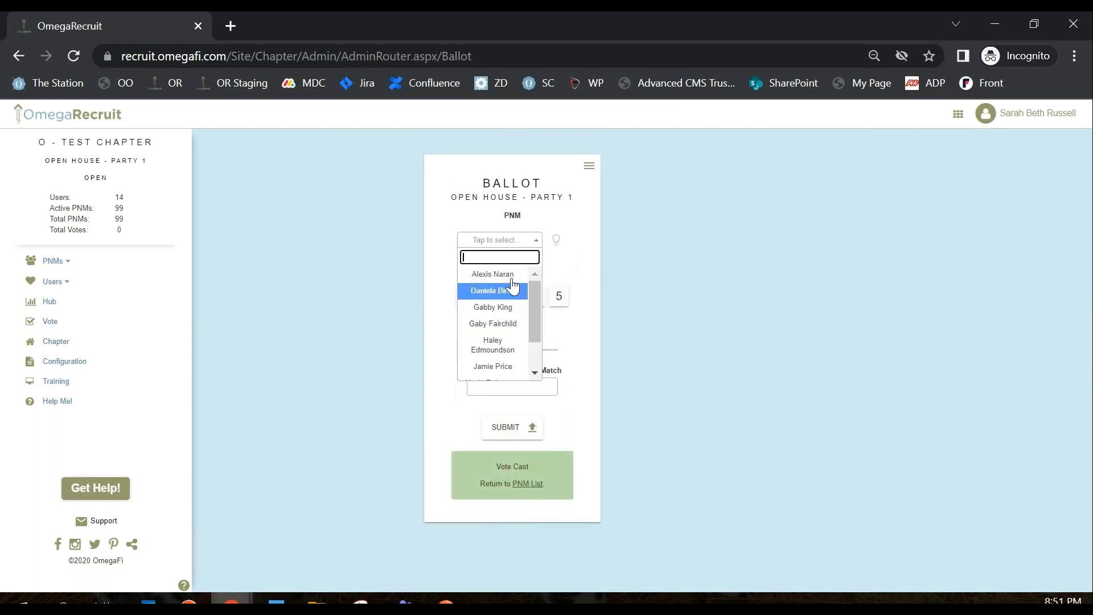
scroll(495, 344, "down", 1)
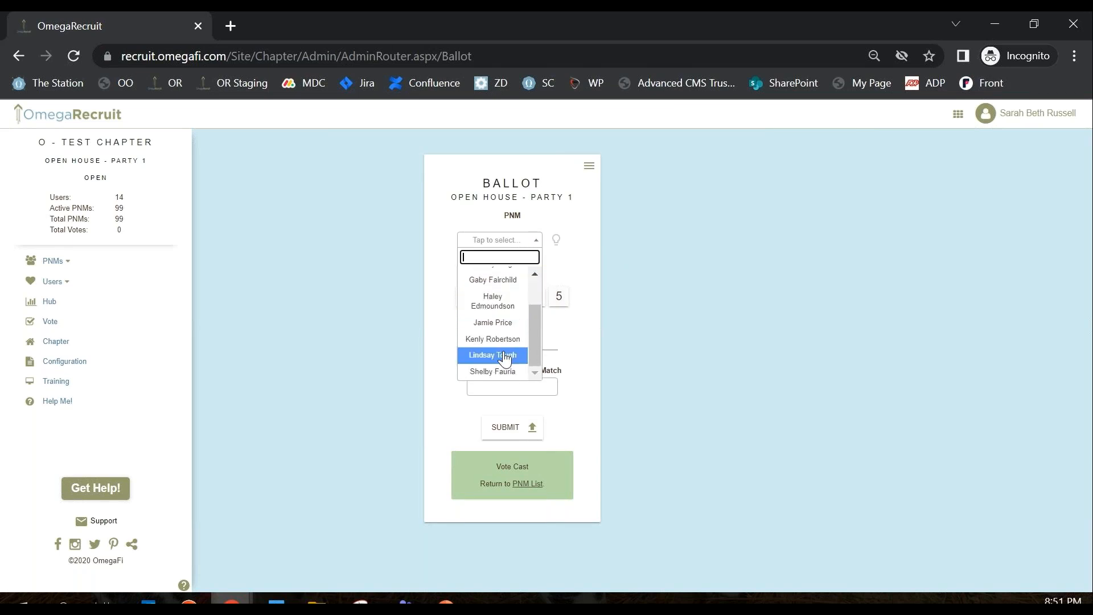
left_click(504, 302)
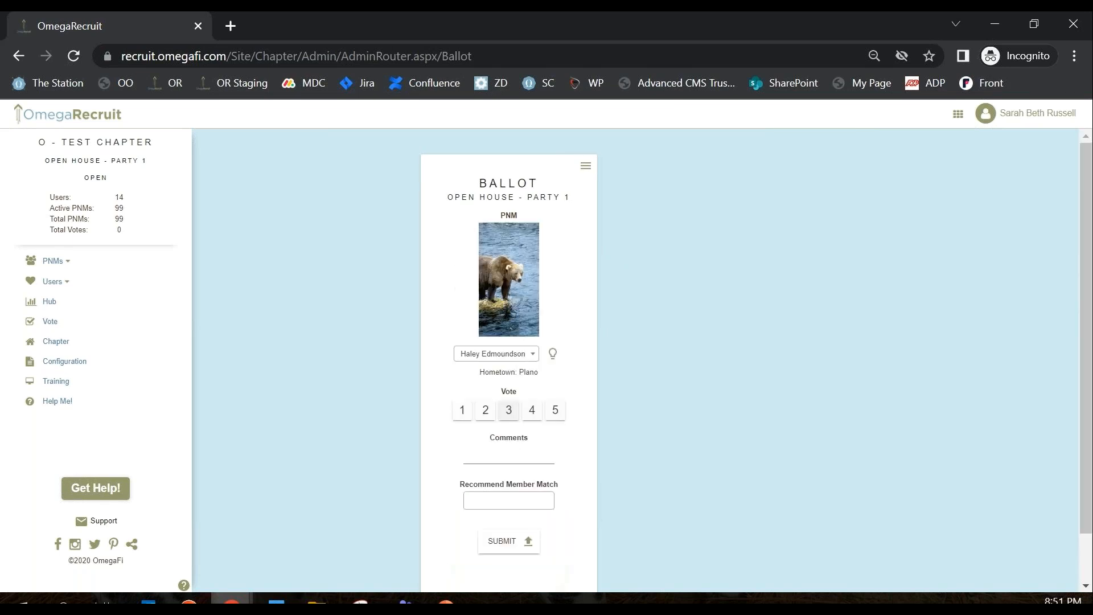
left_click(508, 410)
scroll(510, 421, "down", 1)
left_click(497, 495)
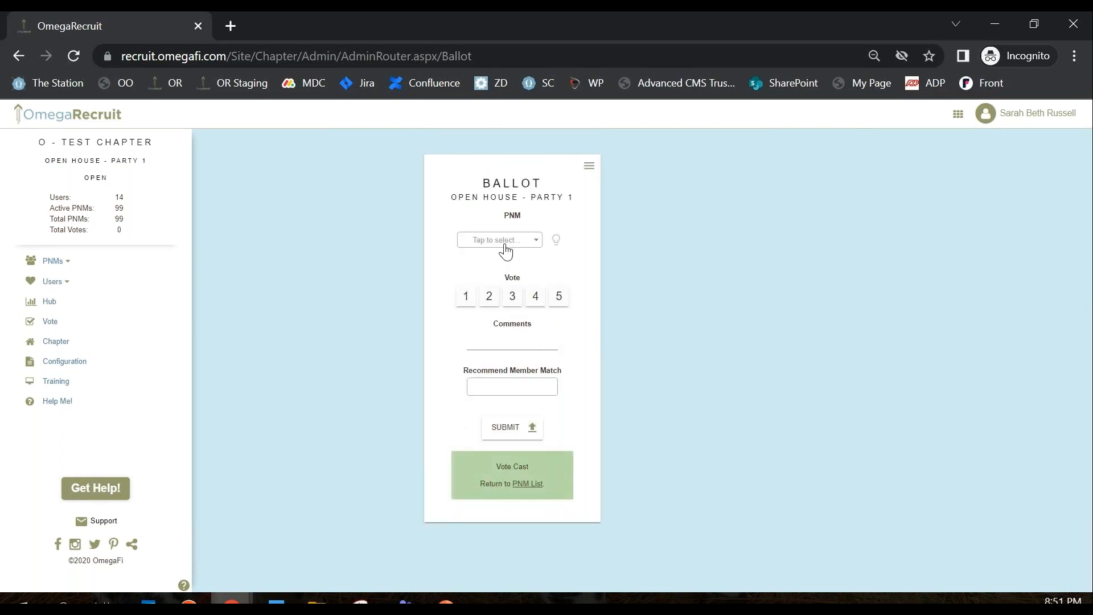
Cast a vote of 2 for the PNM from Mesquite on the Open House ballot.
left_click(505, 250)
left_click(499, 343)
left_click(492, 409)
left_click(501, 540)
Cast a vote of 3 for the PNM from Shreveport on the Open House ballot.
left_click(495, 242)
left_click(500, 374)
left_click(508, 418)
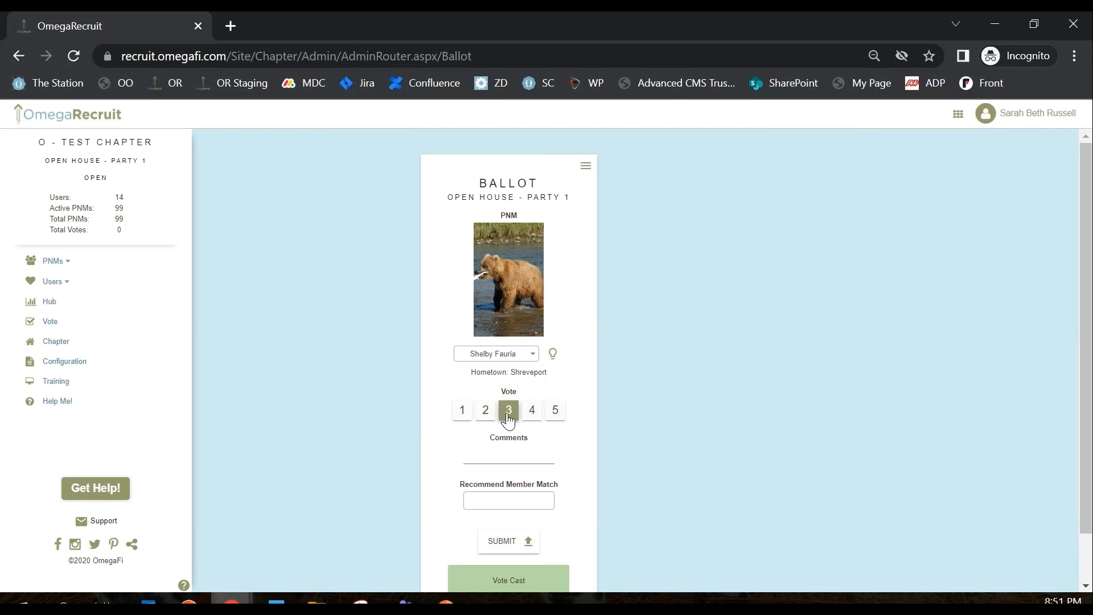
left_click(520, 542)
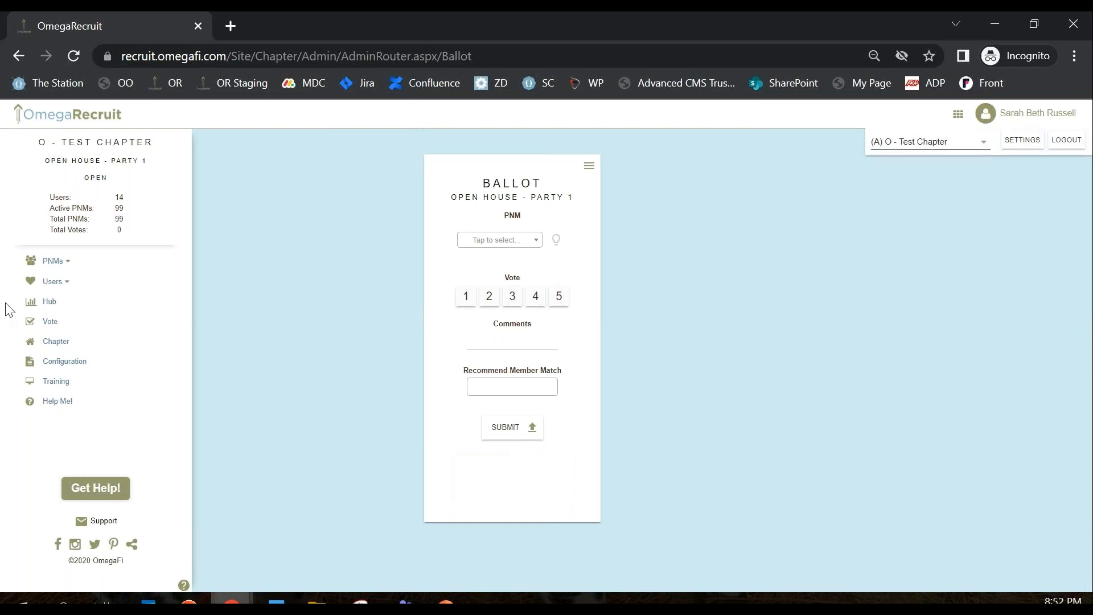
Return to the regular browser window and open the PNM List to review the votes.
left_click(232, 598)
left_click(111, 536)
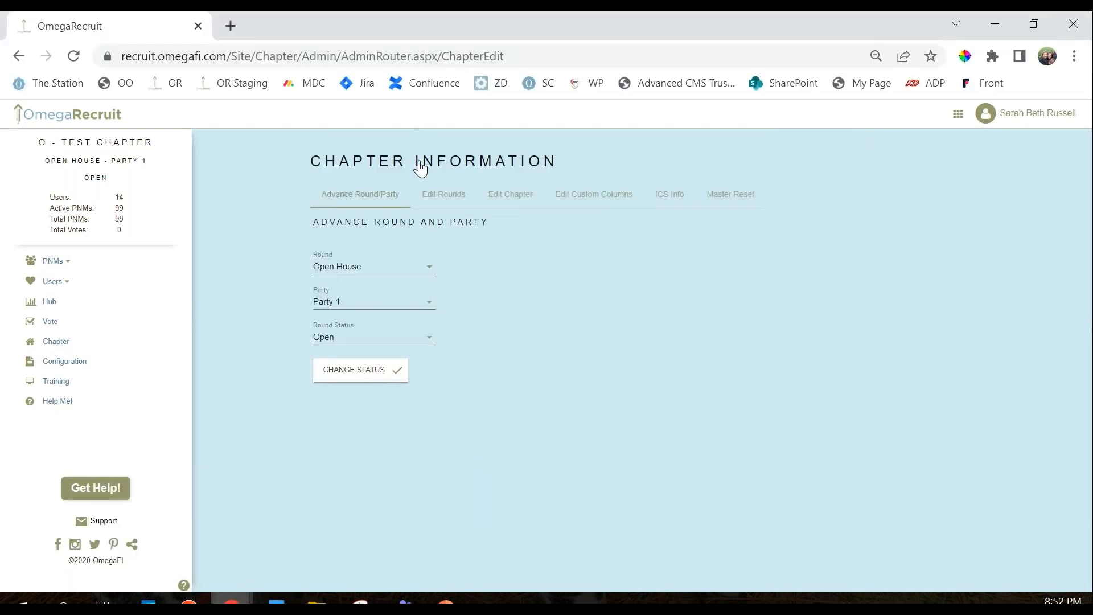
left_click(53, 262)
left_click(51, 281)
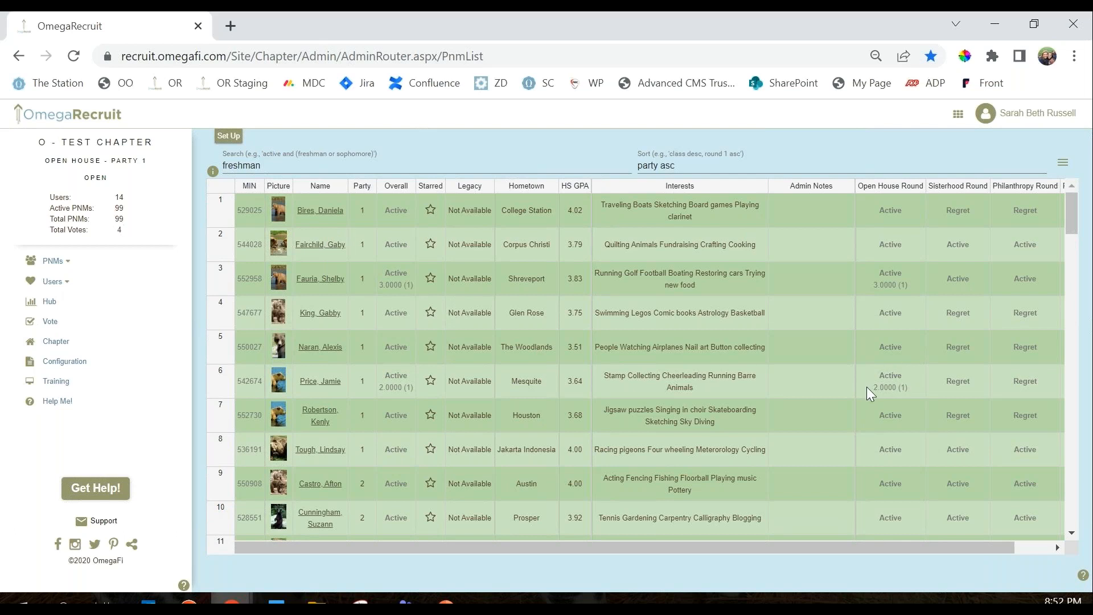
Open the Mesquite PNM's record and look through the vote details, comments, status and party, PNM details and recruitment stats.
left_click(422, 389)
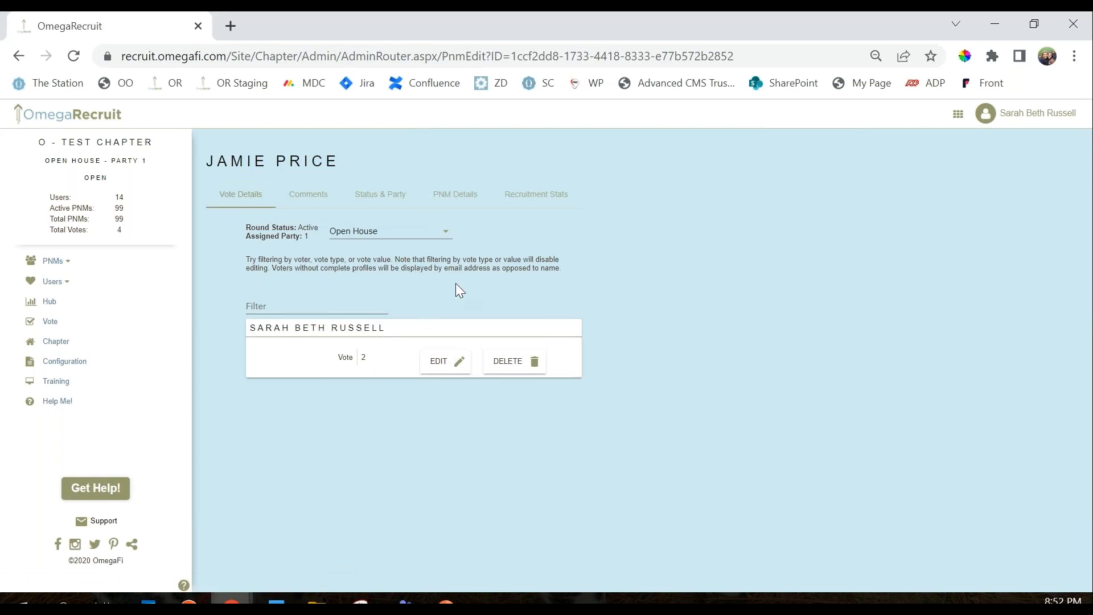
left_click(320, 202)
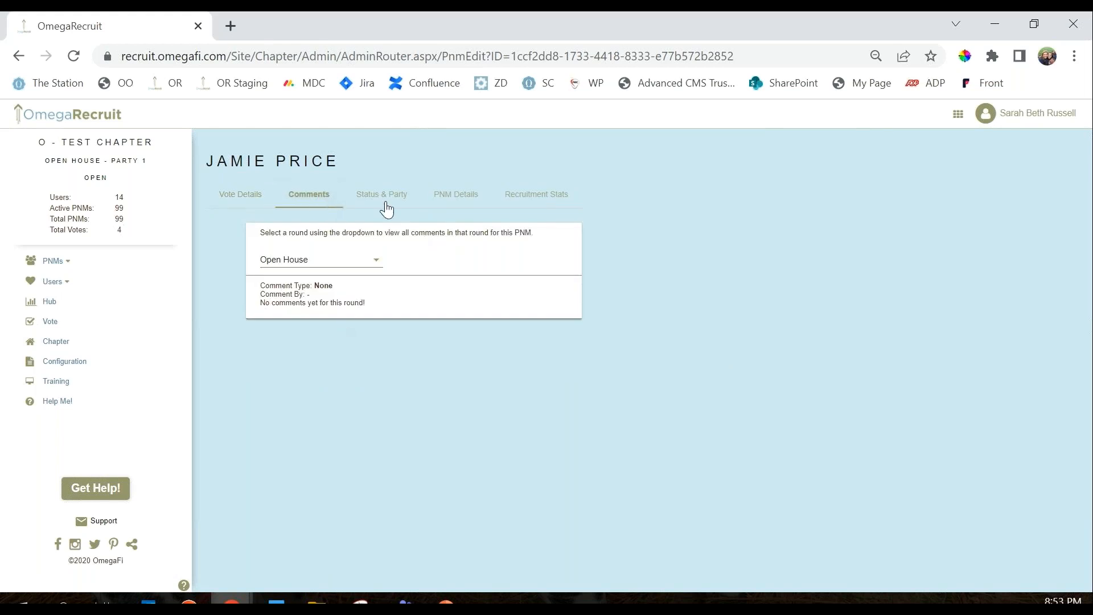
left_click(387, 210)
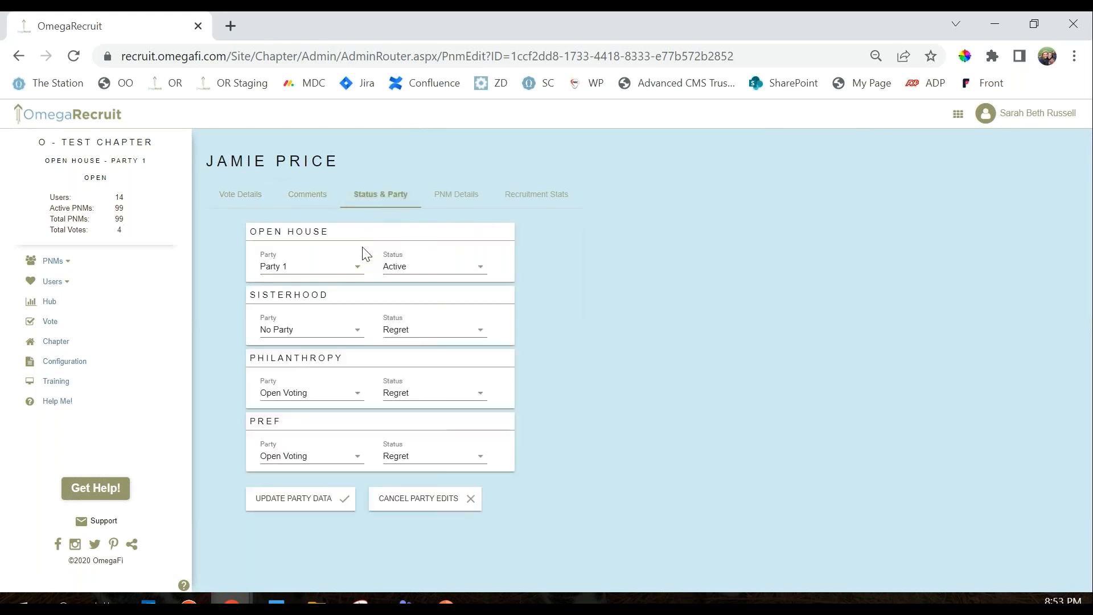
left_click(470, 199)
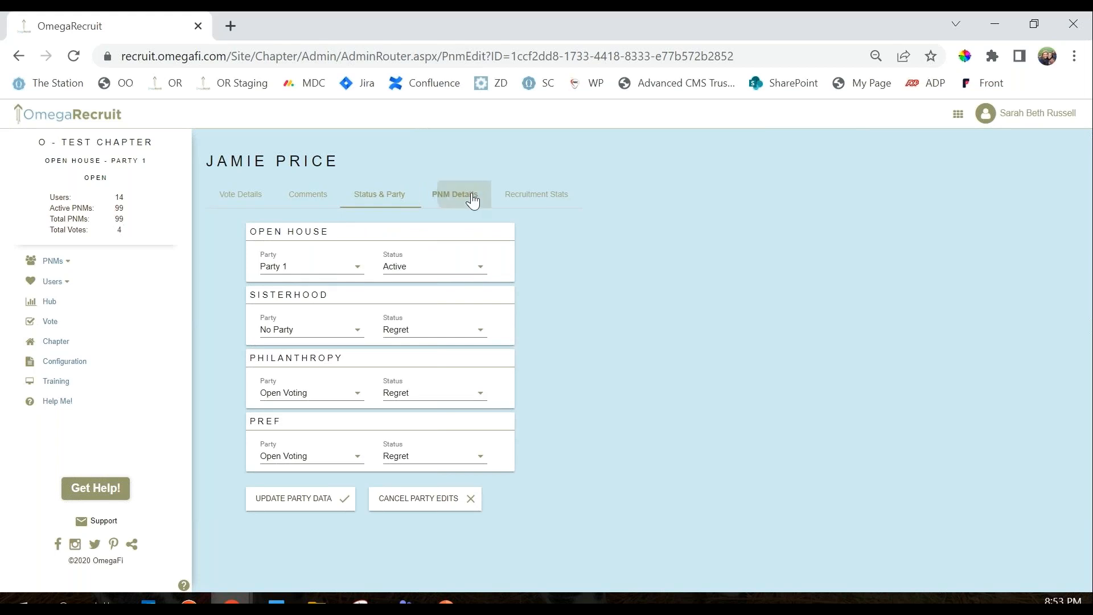
left_click(535, 195)
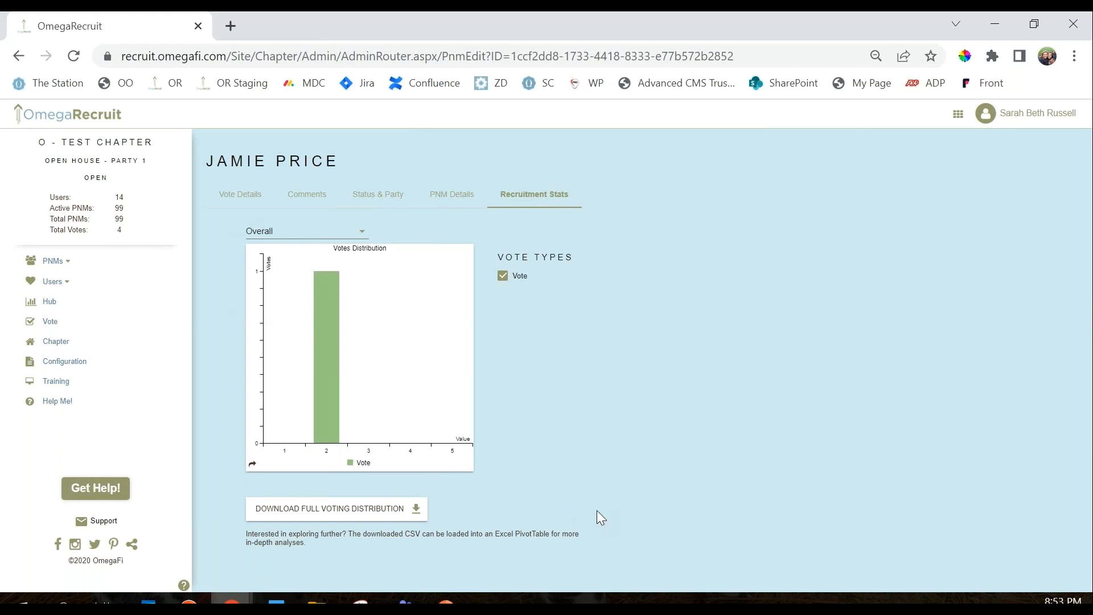
Change the Open House vote in this PNM's vote details to 3 and save it.
left_click(232, 196)
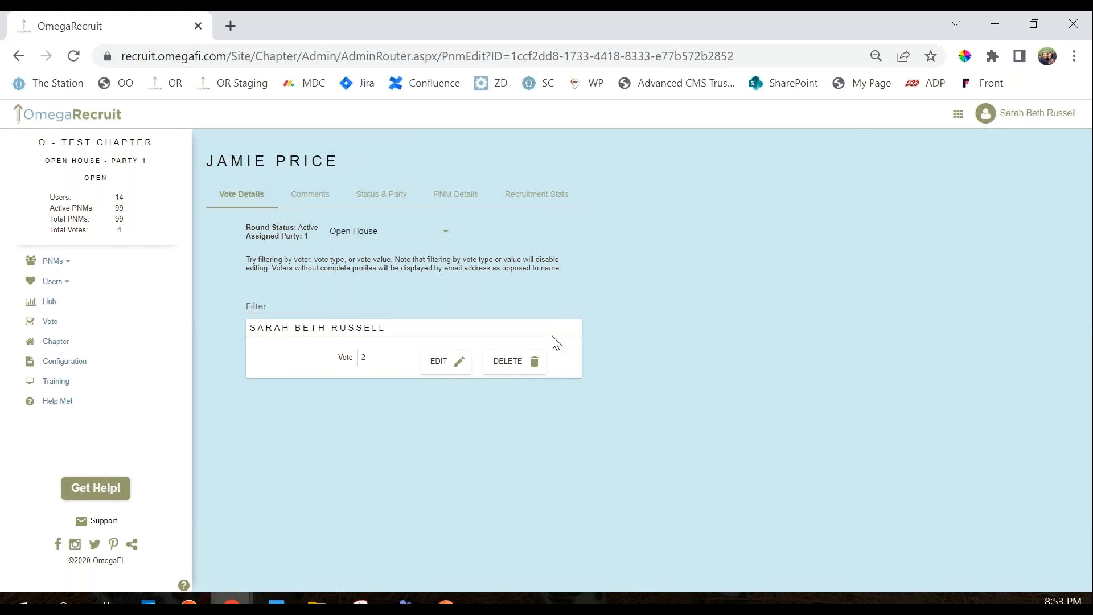
left_click(462, 364)
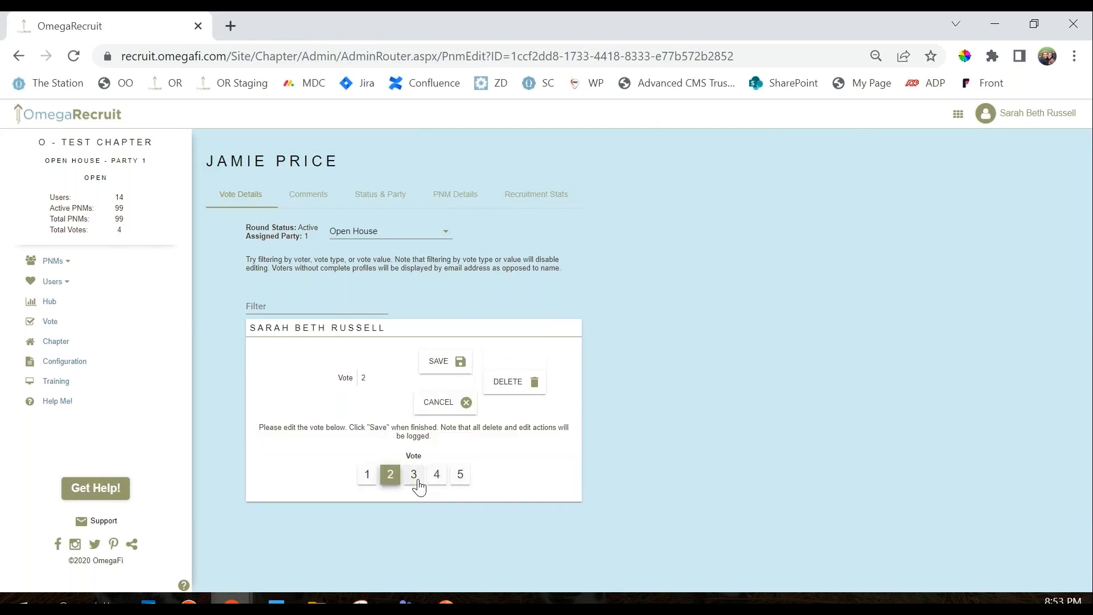
left_click(416, 479)
left_click(463, 365)
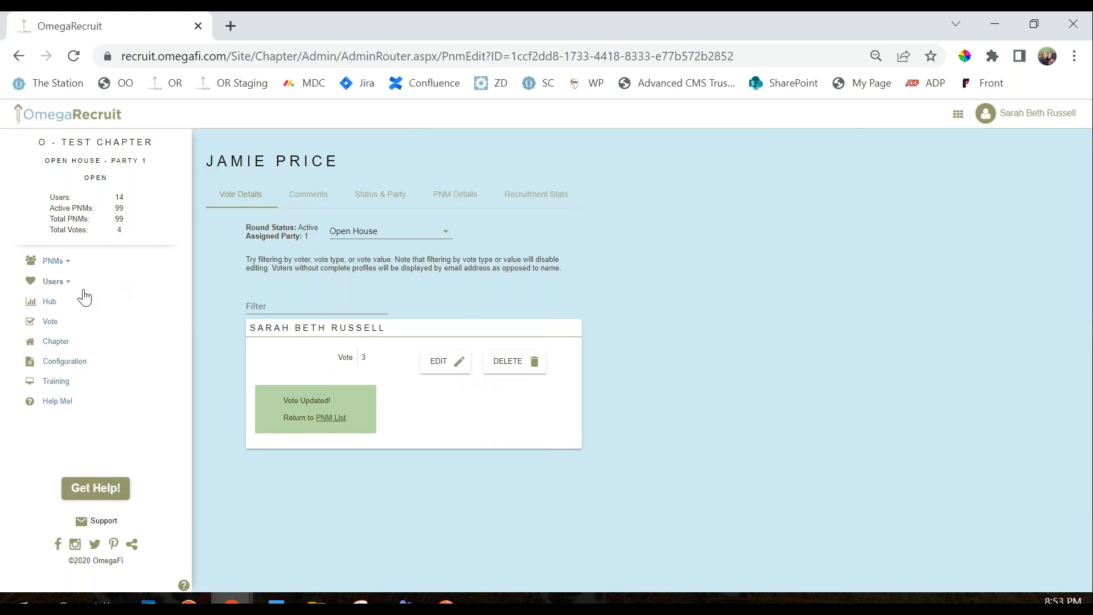
Open the signed-in administrator's user record from the User List.
left_click(51, 281)
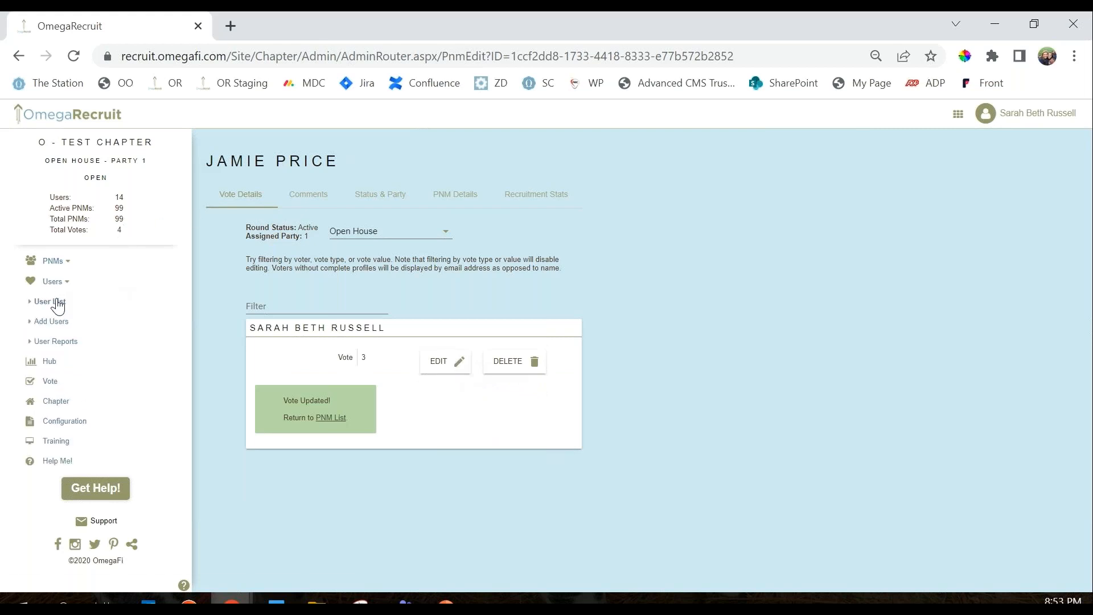
left_click(57, 303)
scroll(428, 410, "down", 5)
scroll(428, 410, "down", 5)
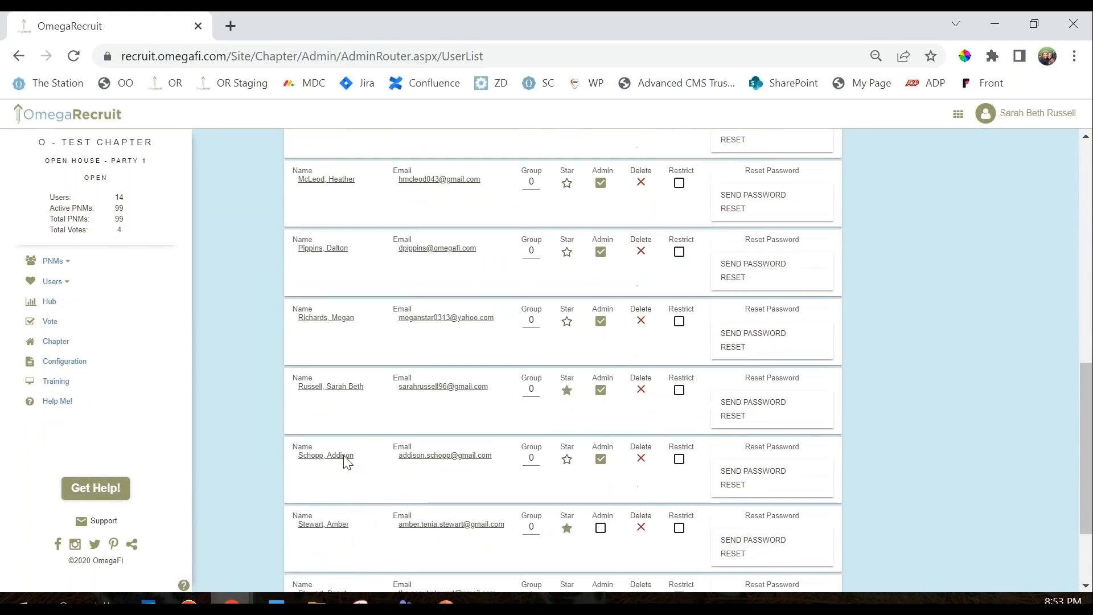
left_click(332, 388)
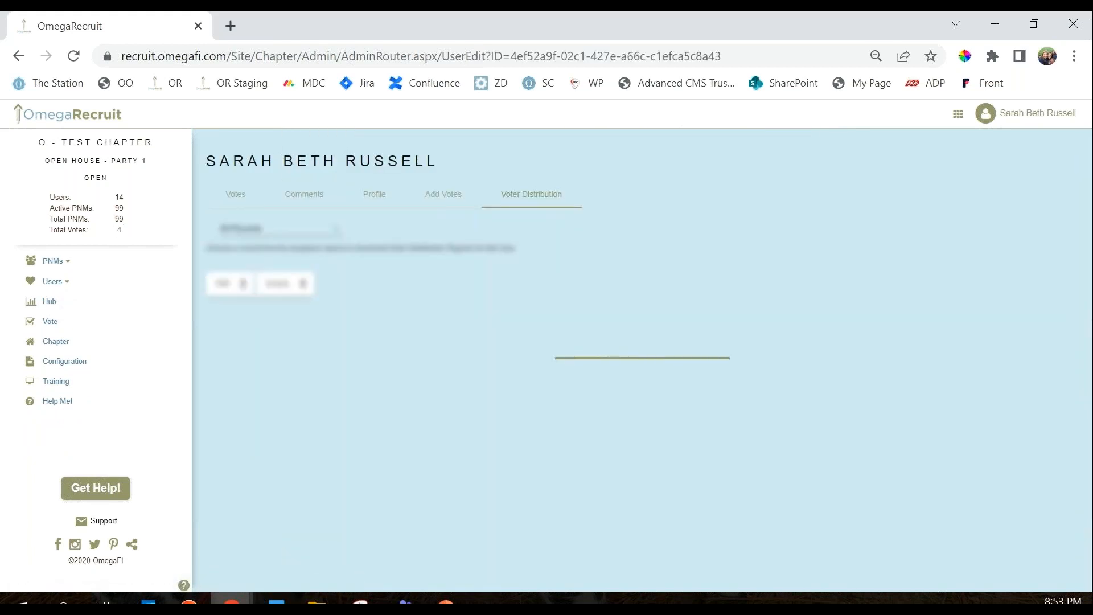
Look through the user's Add Votes and Voter Distribution sections and the list of their Open House votes.
left_click(442, 195)
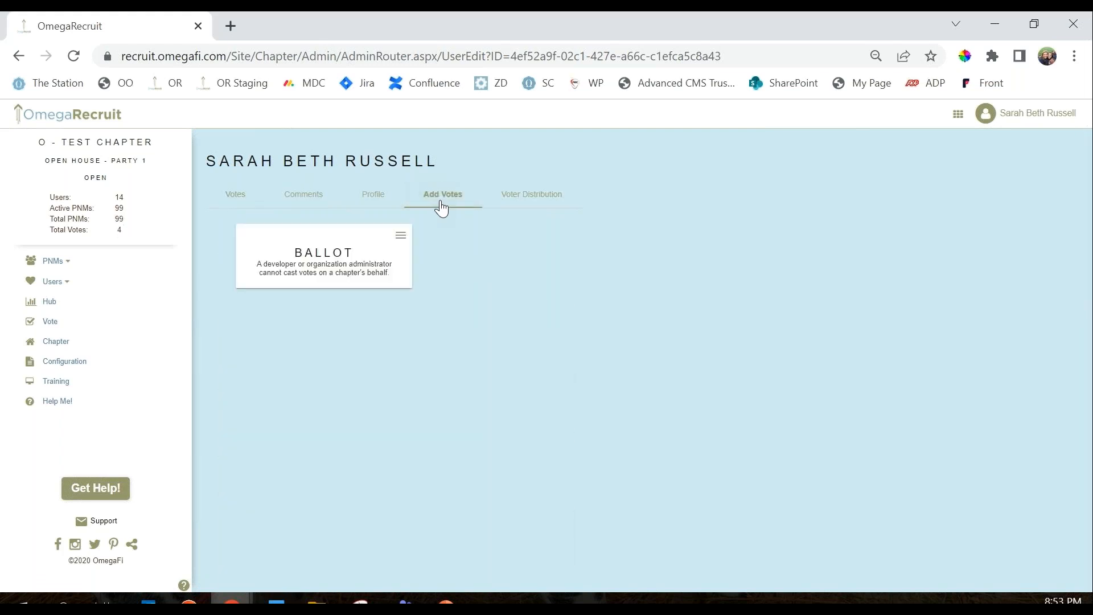
left_click(540, 194)
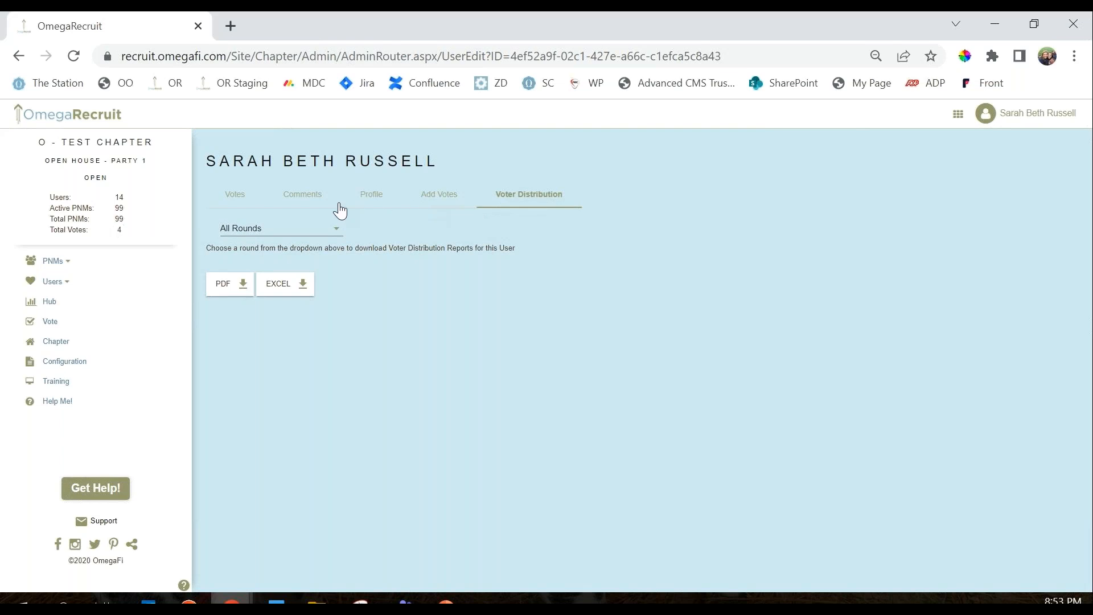
left_click(236, 200)
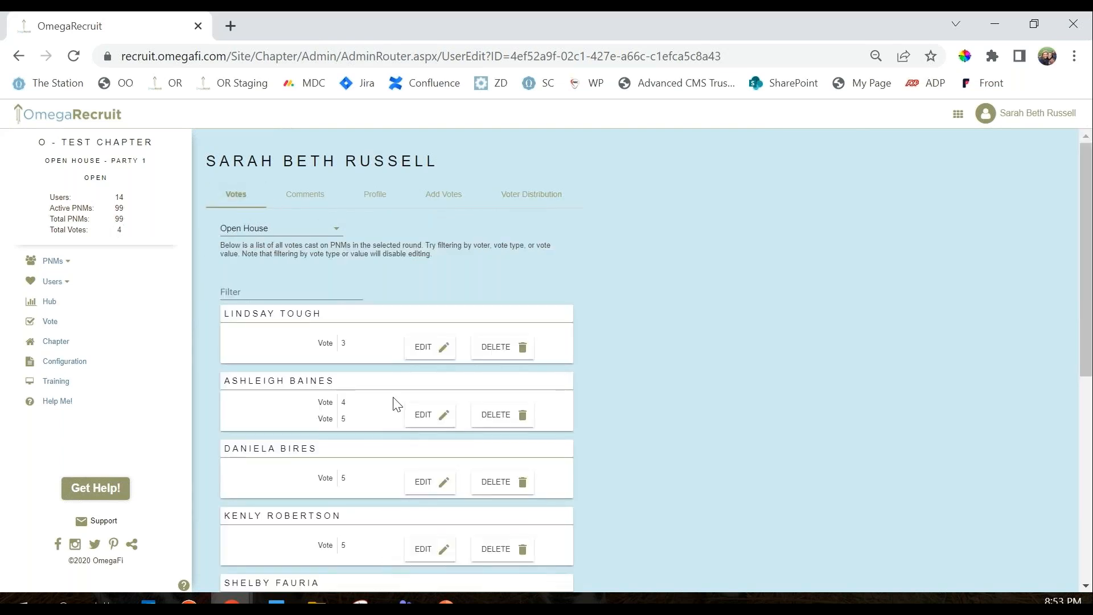
scroll(395, 403, "down", 7)
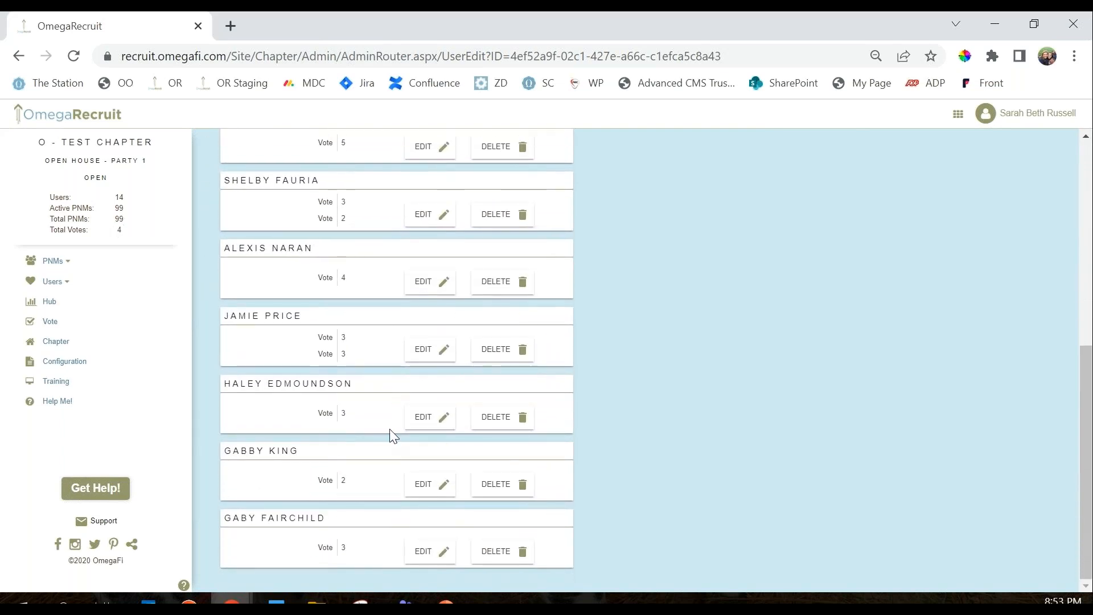
scroll(384, 399, "up", 6)
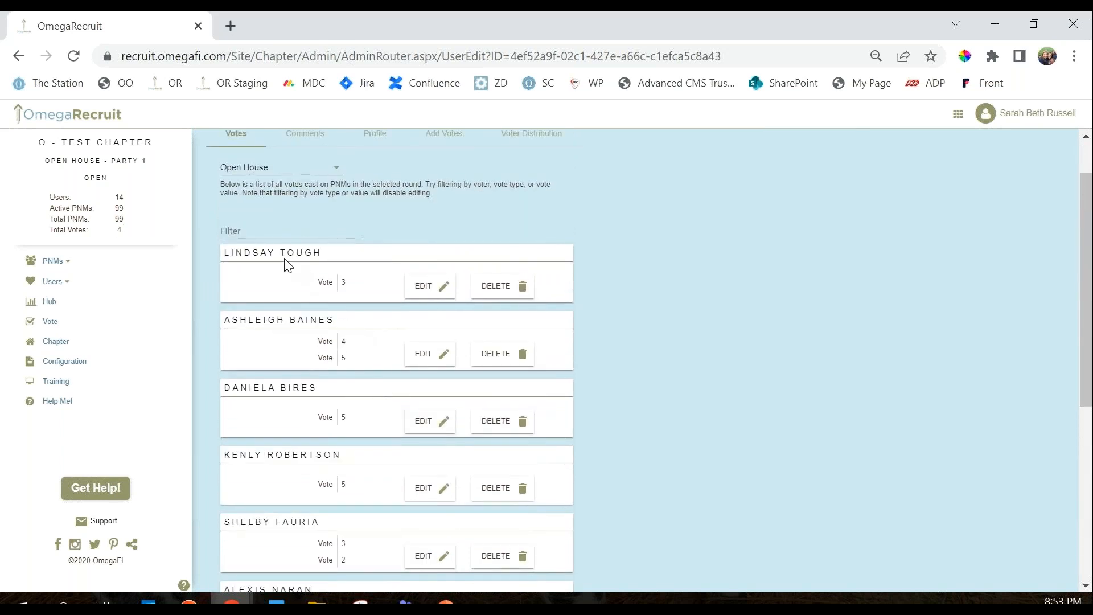
scroll(309, 276, "up", 1)
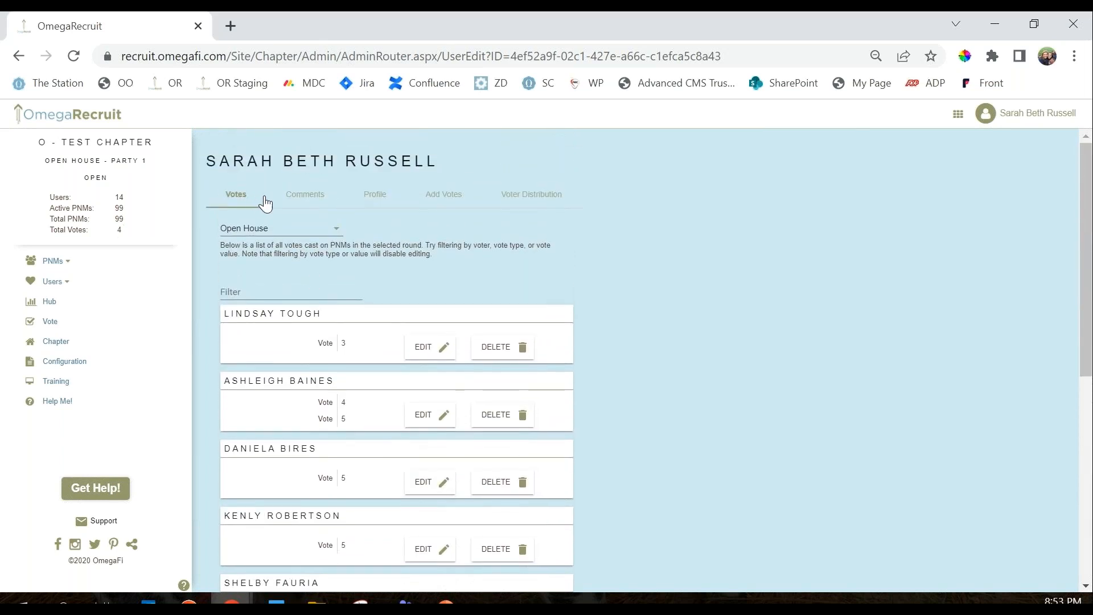
Review the user's Open House comments and the Add Votes ballot, and return to their vote list.
left_click(284, 196)
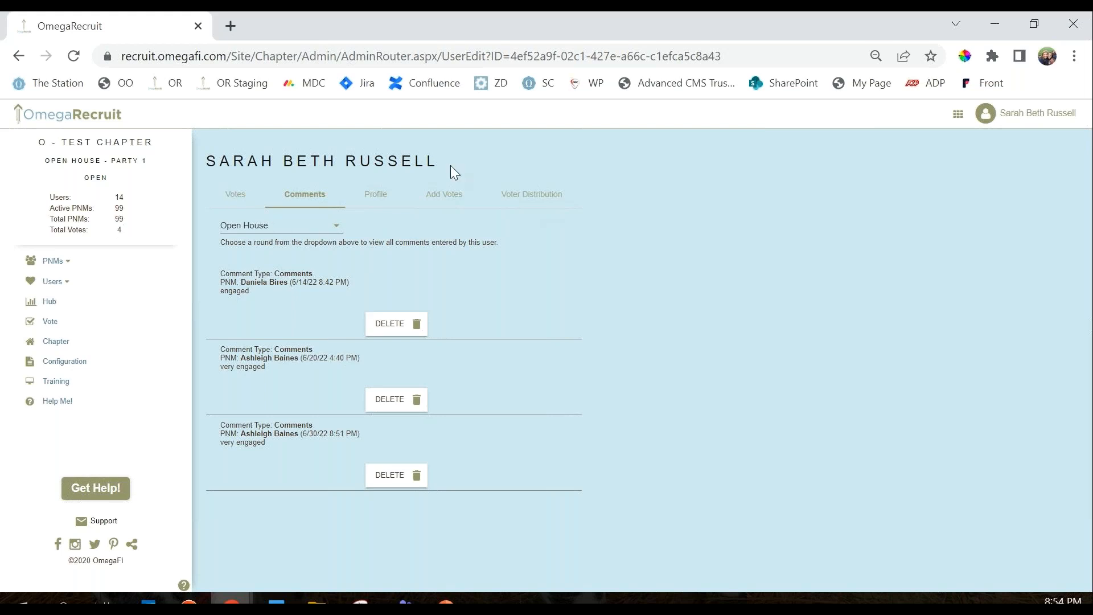
left_click(455, 197)
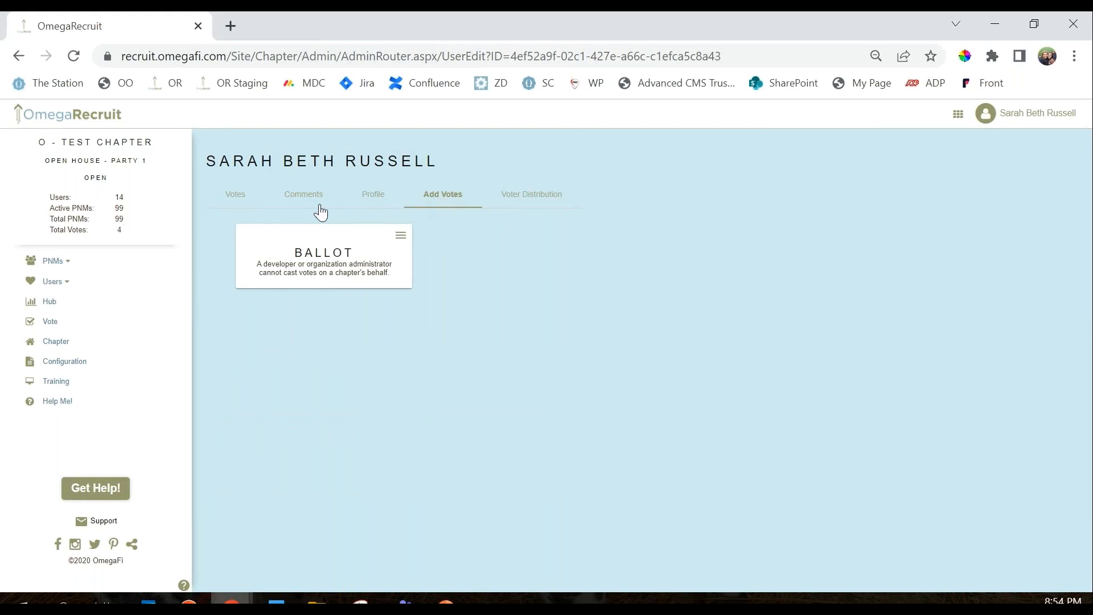
left_click(239, 203)
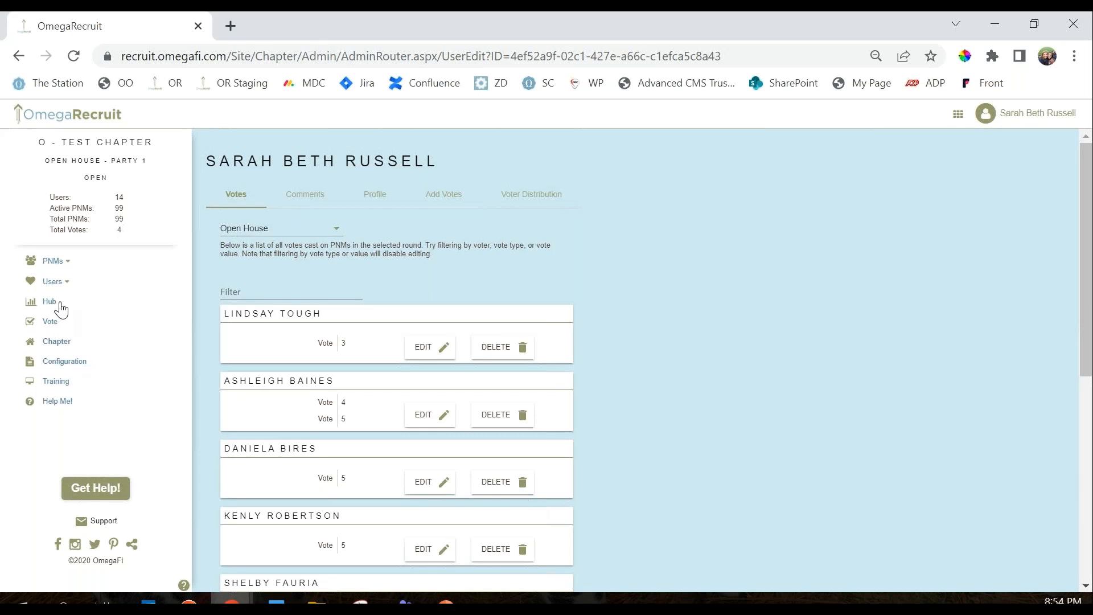
Open the Chapter Information page to view the settings for advancing the round and party.
left_click(62, 343)
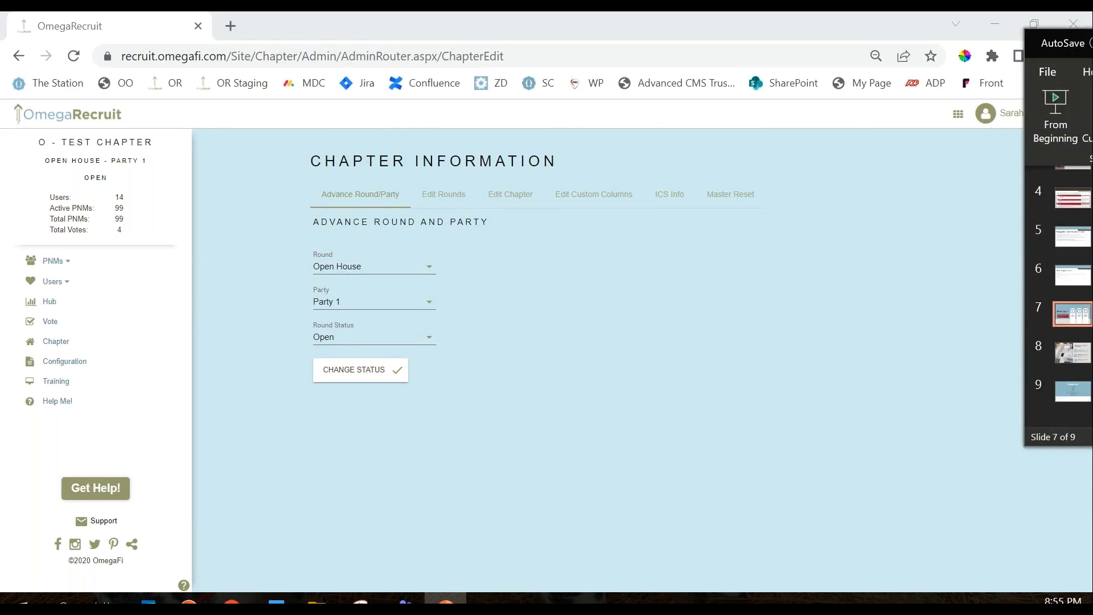
Switch to the PowerPoint presentation, resume the slide show from slide 7 and advance to the "Preparation = Success" slide.
left_click(1085, 119)
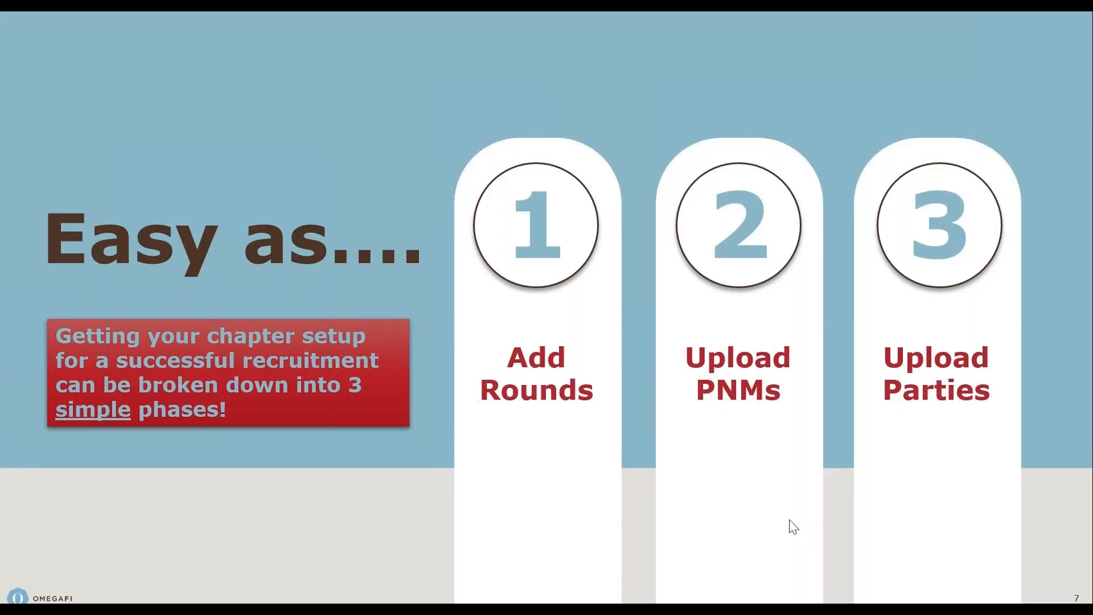
left_click(914, 438)
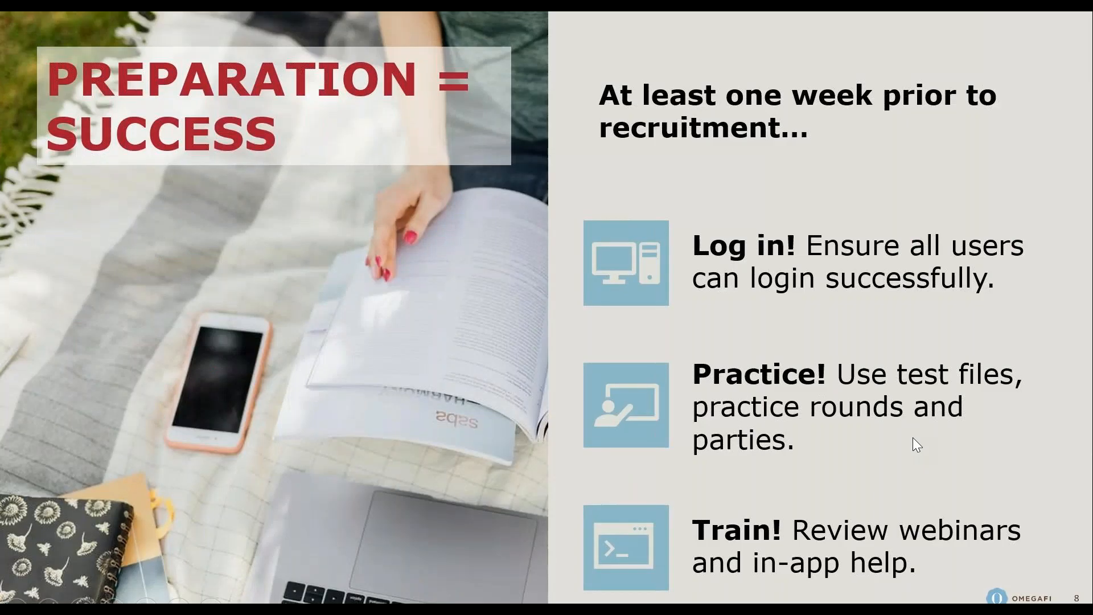